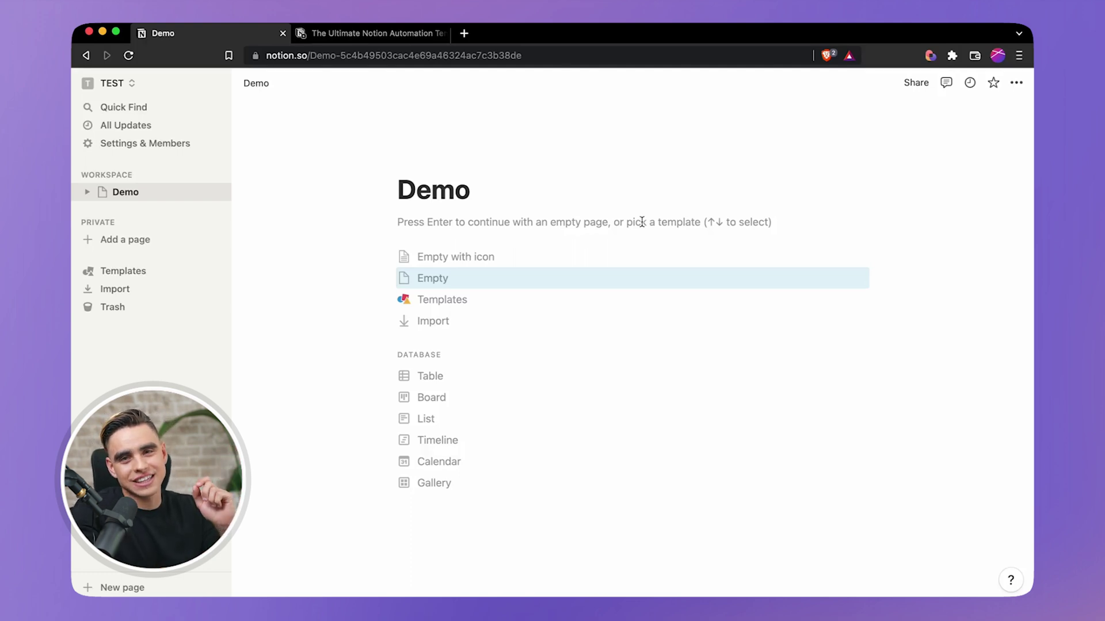
- Get the free Ultimate Notion Automation Hub template from its web page and duplicate it into the TEST workspace
click(326, 37)
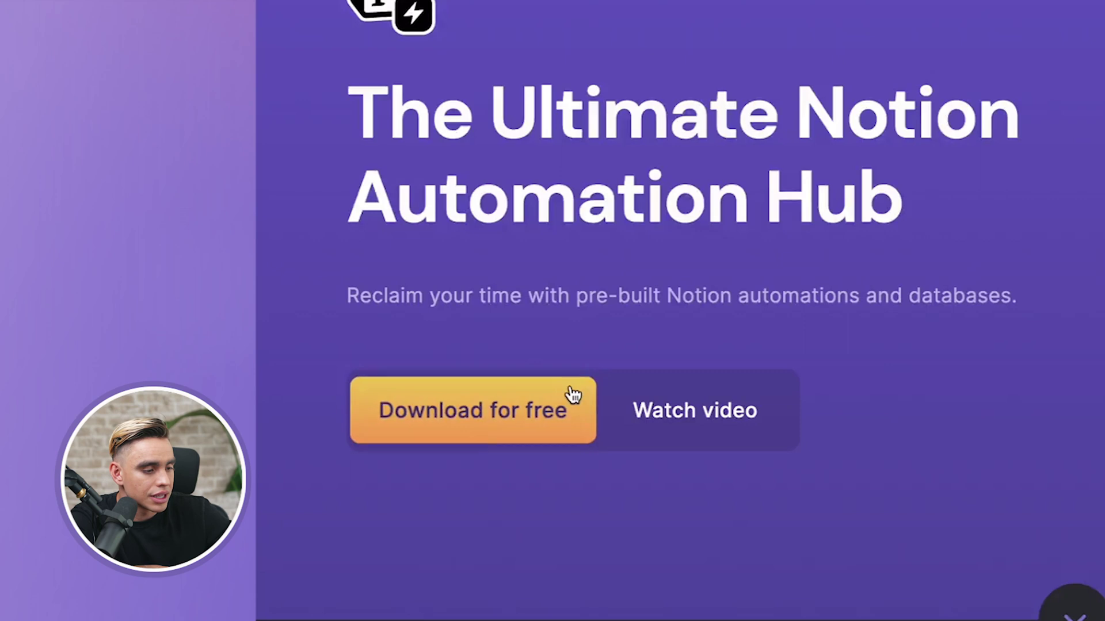
click(572, 395)
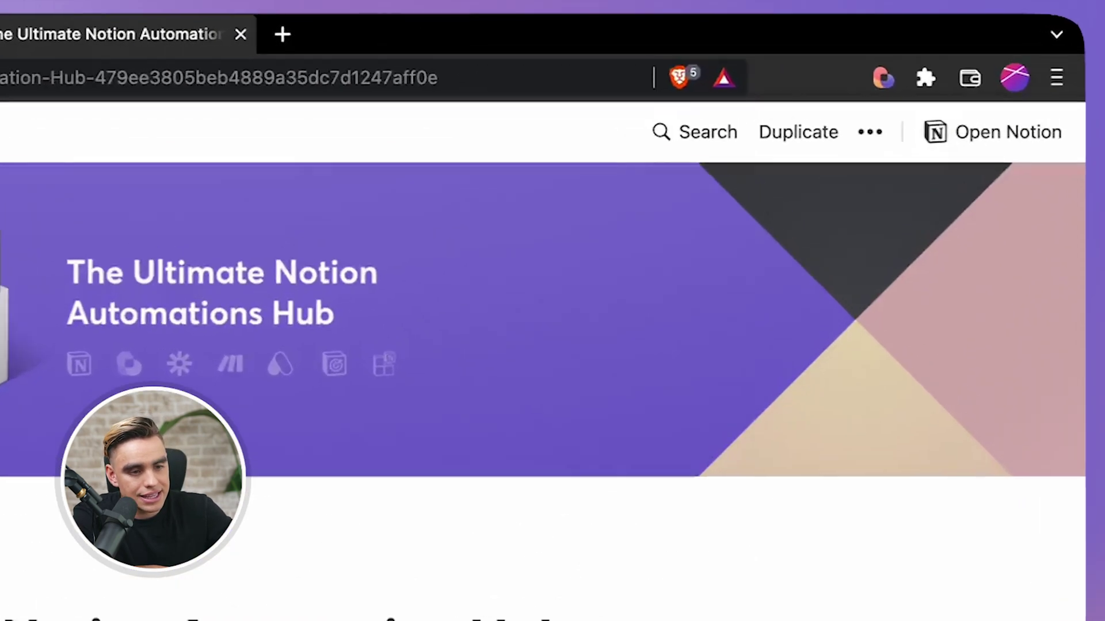
click(774, 142)
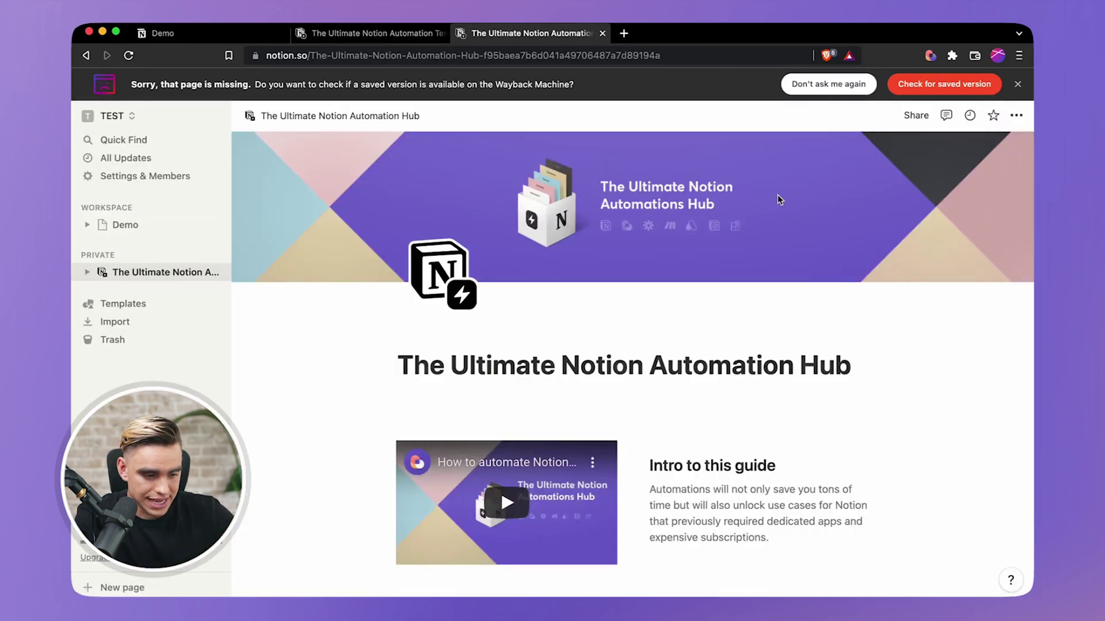
- Find the Calendar database in the hub's Templates & Databases page and move it to the top level of the Private section
scroll(778, 198, down, 10)
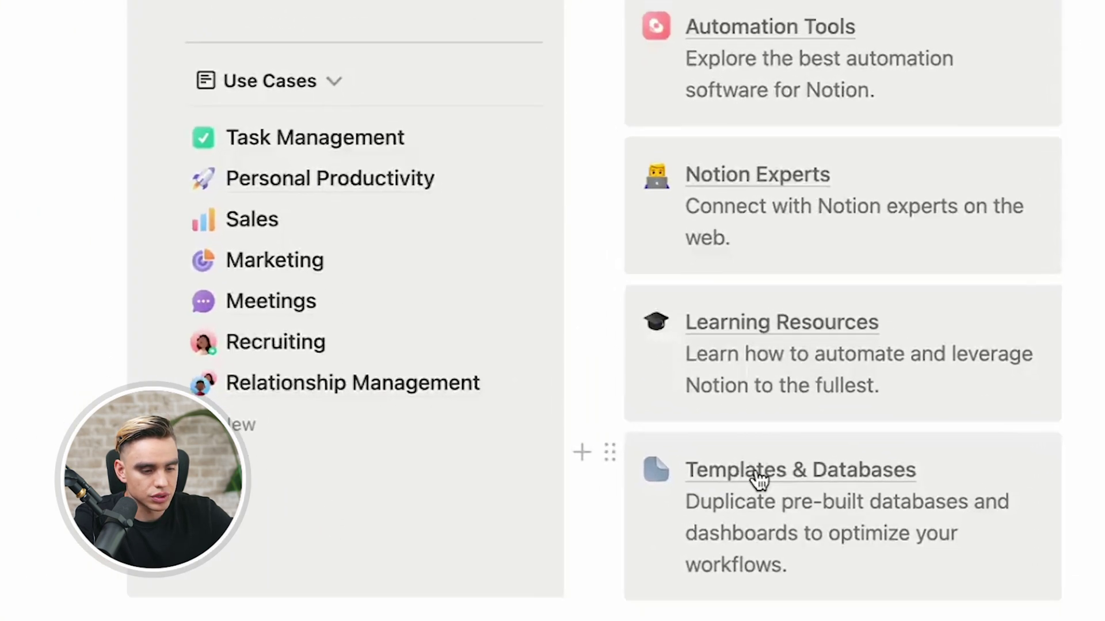
click(823, 553)
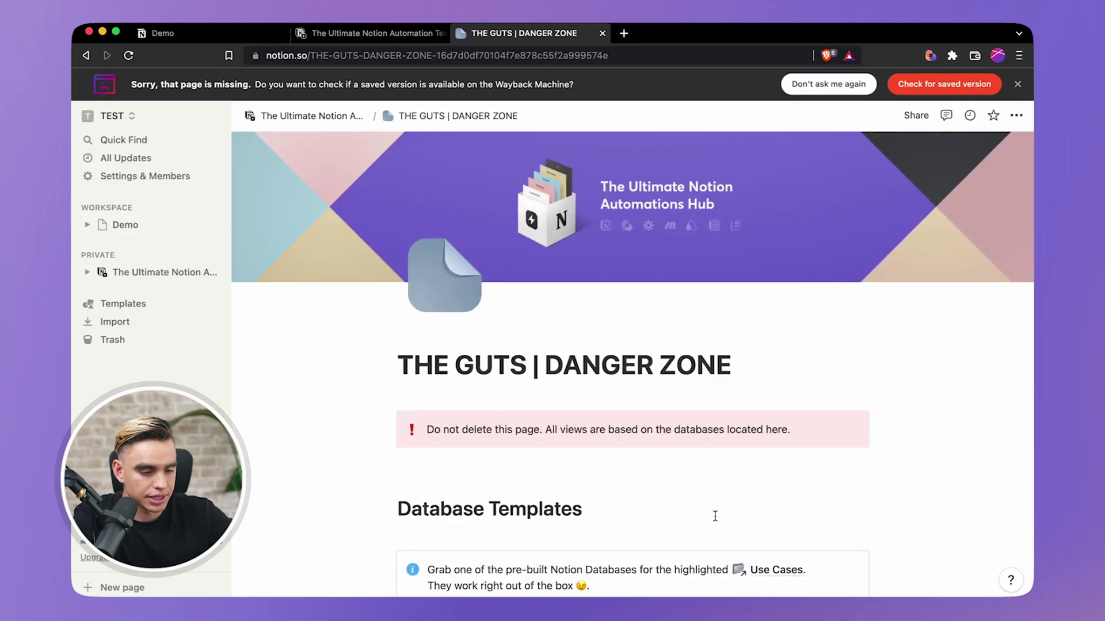
scroll(715, 516, down, 6)
drag(785, 364, 180, 269)
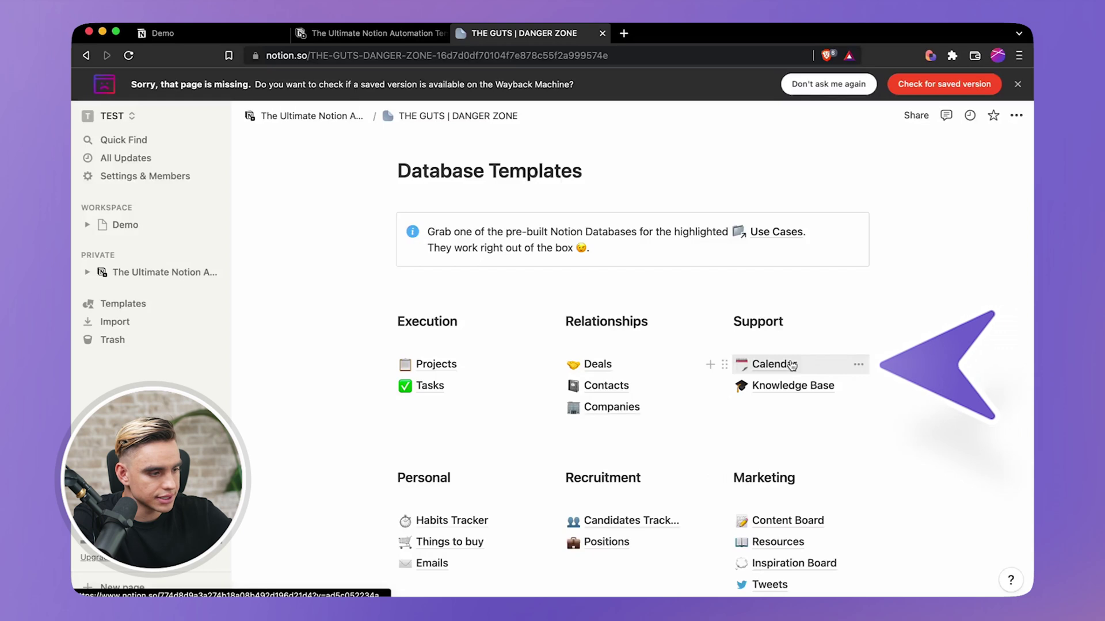
drag(379, 247, 367, 242)
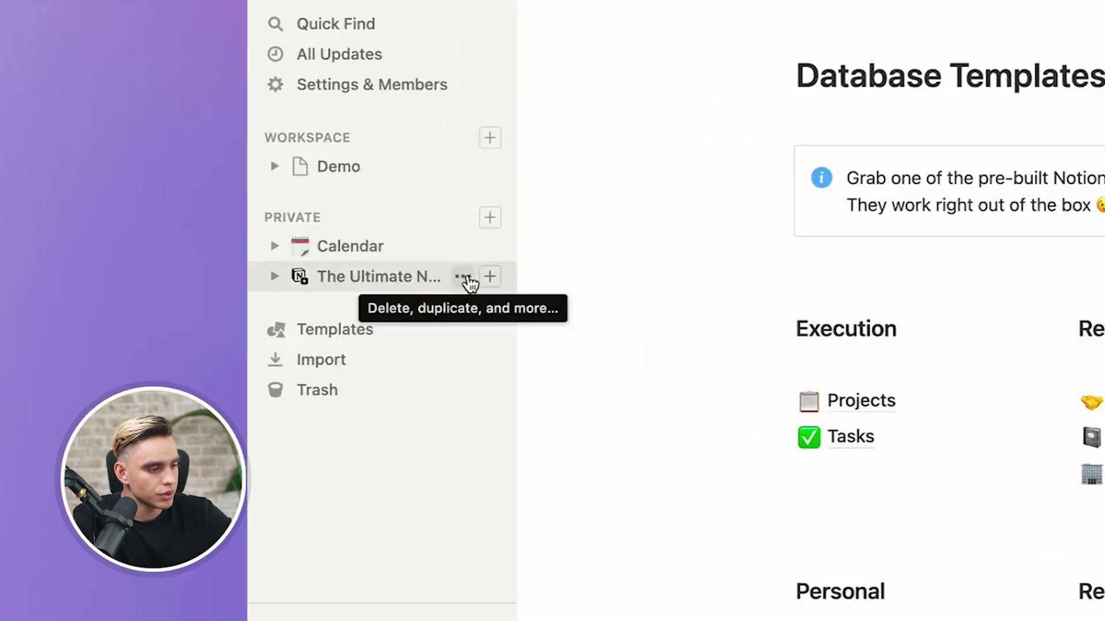
- Delete the duplicated Ultimate Notion Automation Hub page from the Private section and open the Calendar database
click(467, 277)
click(505, 298)
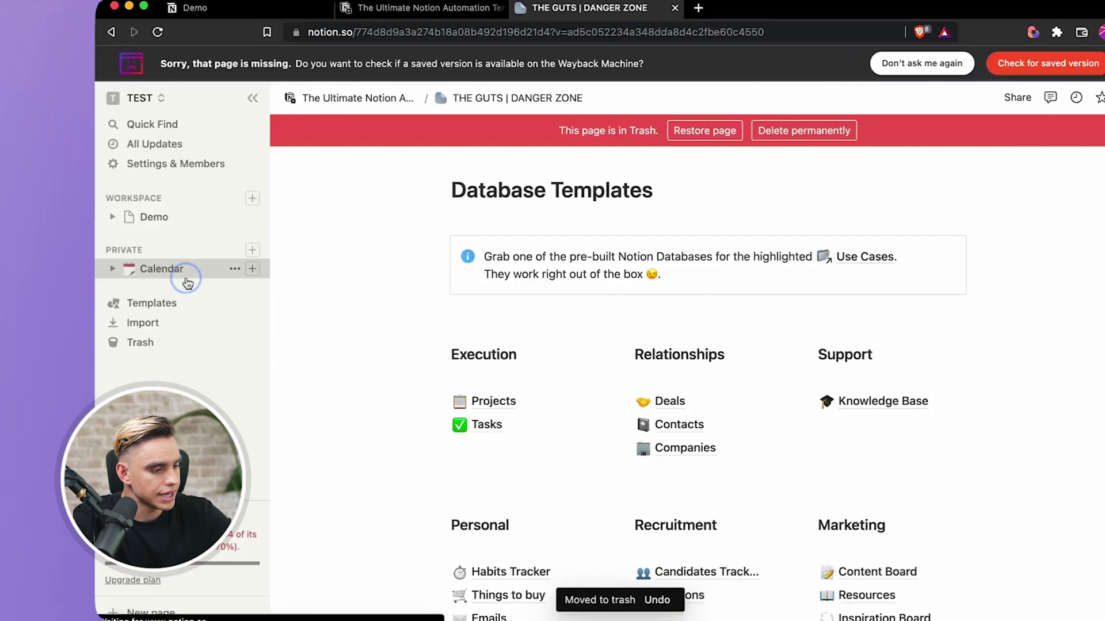
click(336, 259)
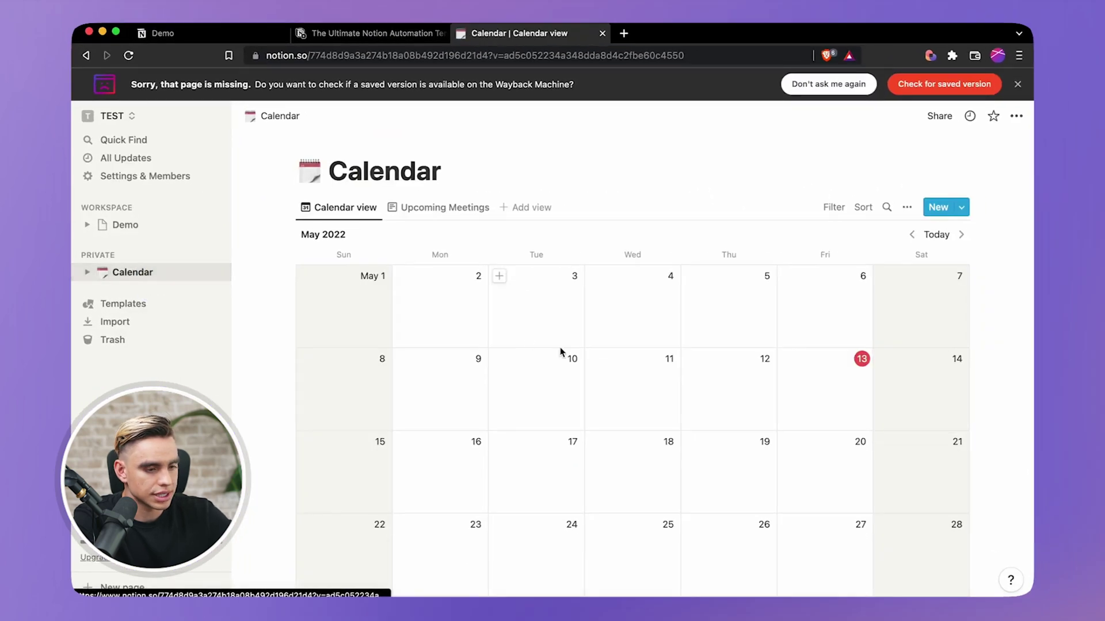
scroll(561, 352, down, 2)
scroll(561, 352, up, 2)
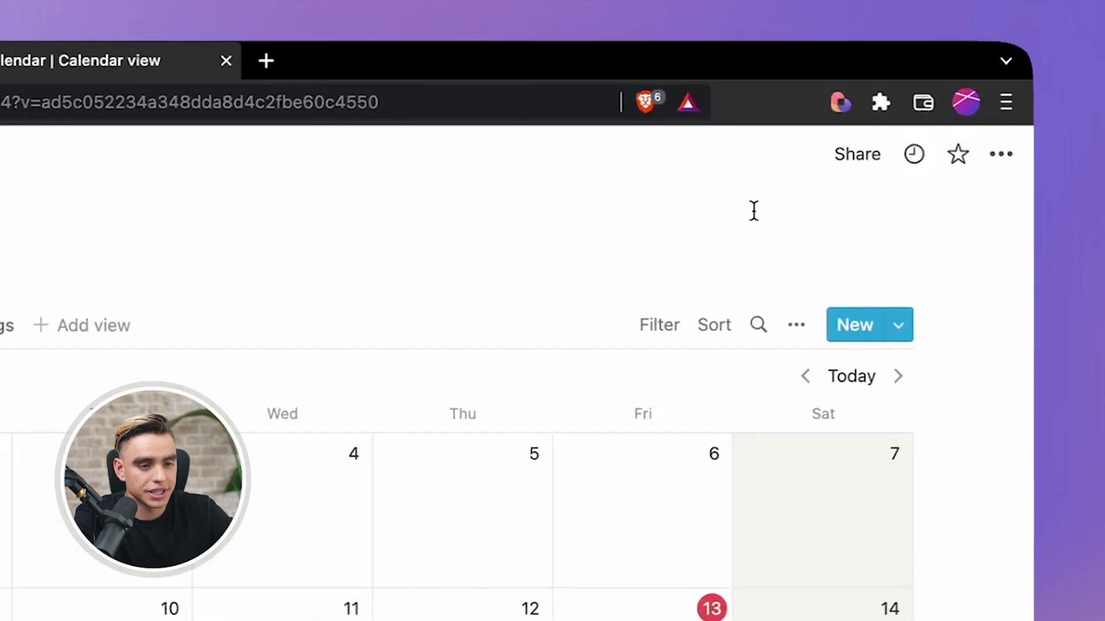
- Switch to the Bardeen extension, start a new playbook and request the Google Calendar integration
click(840, 105)
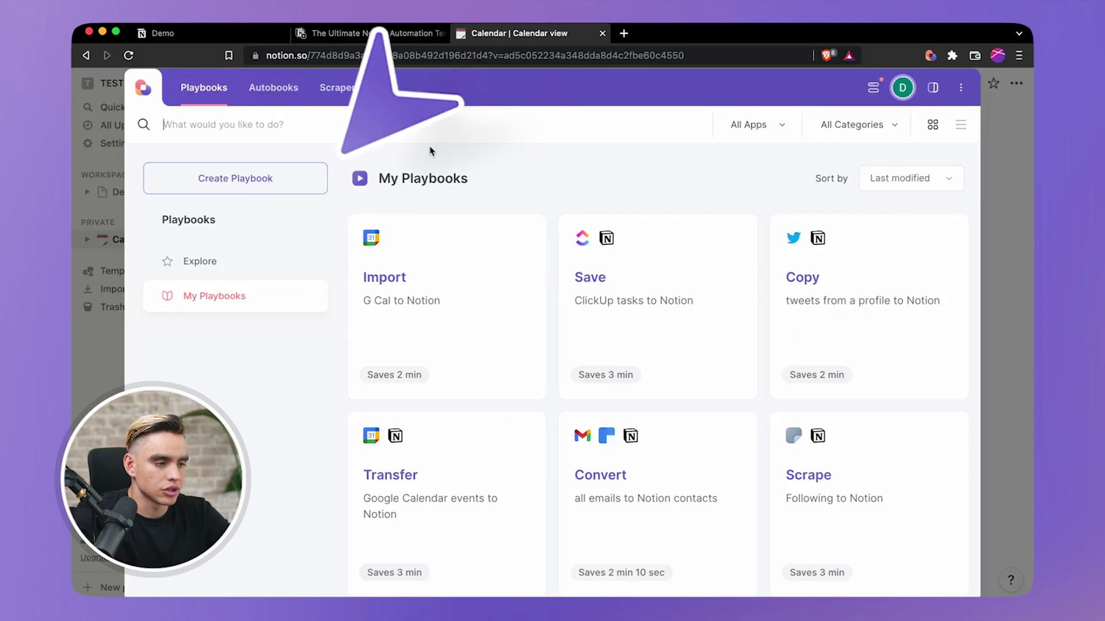
click(248, 183)
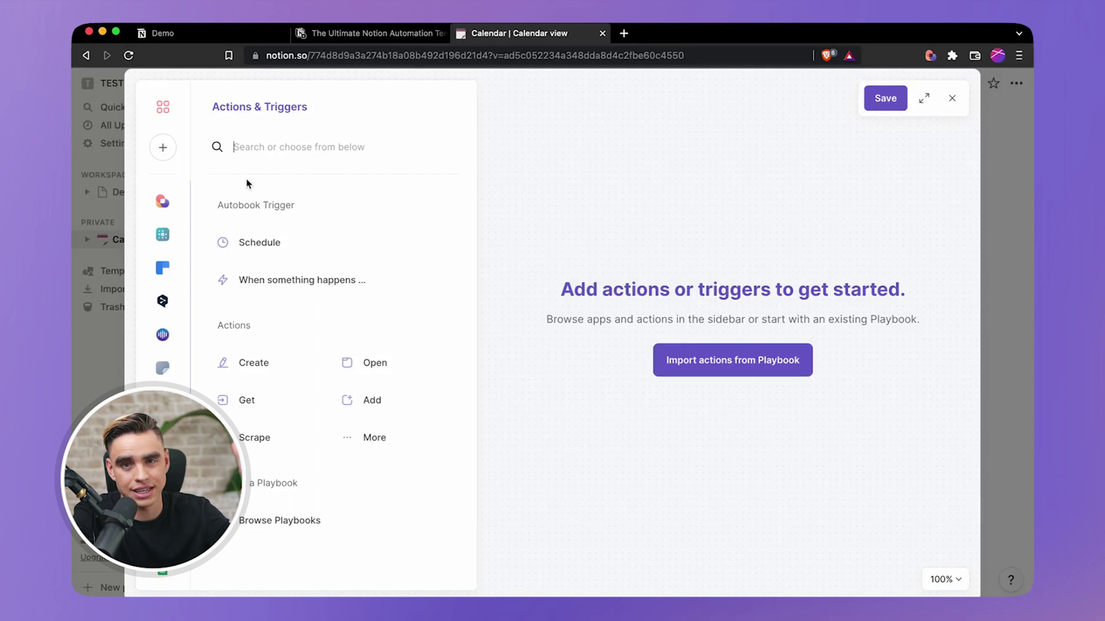
click(172, 151)
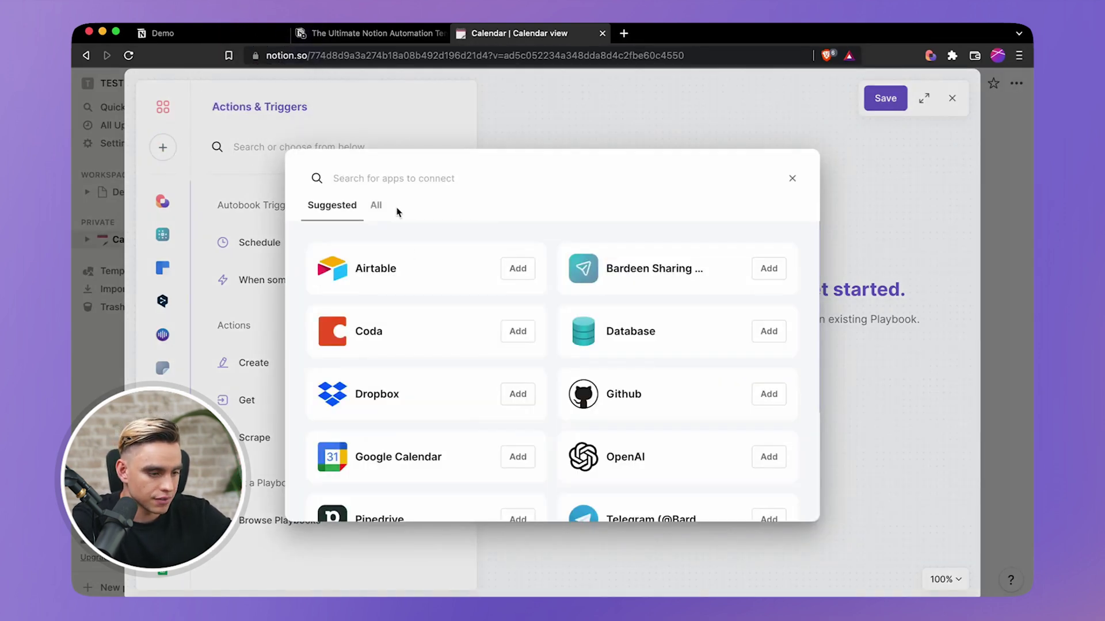
click(506, 446)
click(512, 406)
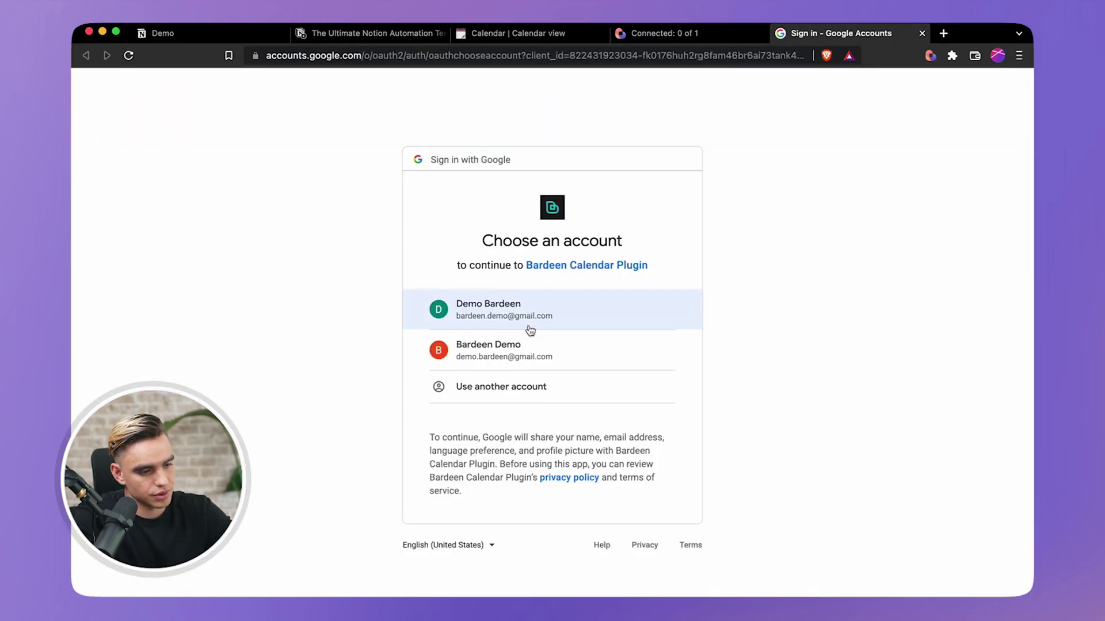
- Authorize the Bardeen Calendar Plugin with the first Google account, granting both the event editing and calendar viewing permissions, and close the app list
click(529, 325)
click(667, 461)
click(668, 512)
scroll(668, 515, down, 3)
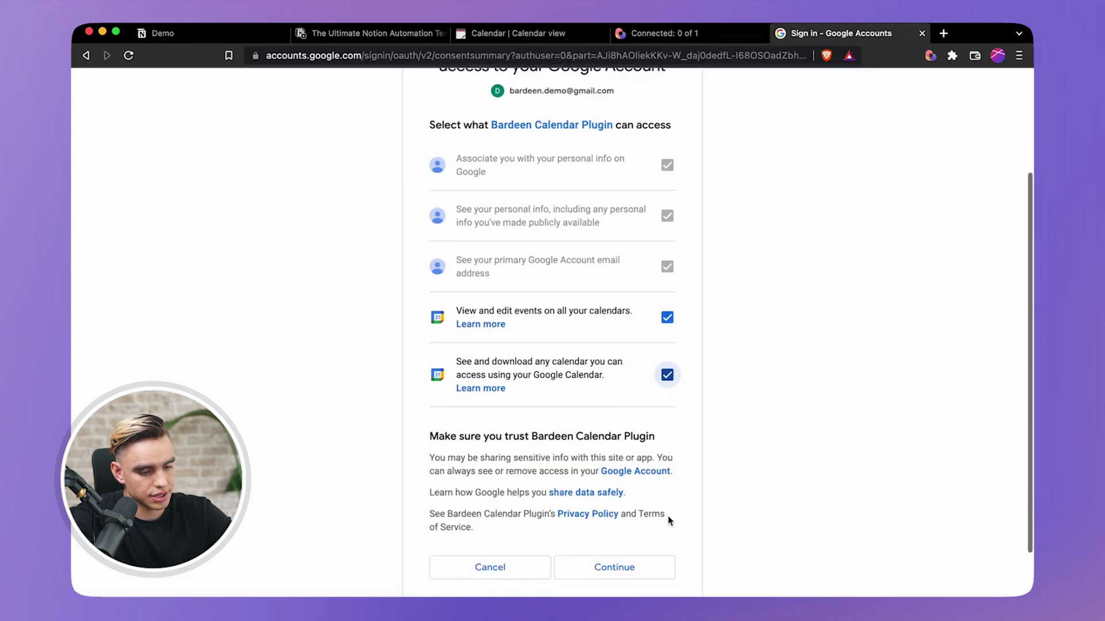
click(640, 569)
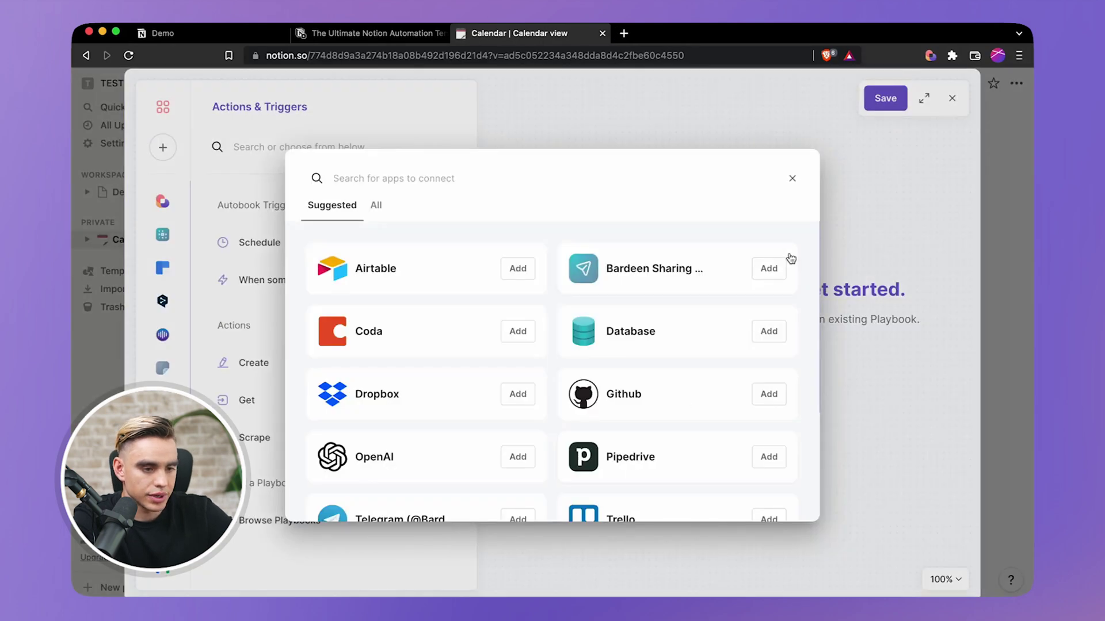
click(792, 179)
- Add the Google Calendar Find Events action to the playbook, leaving its name matching empty
click(163, 471)
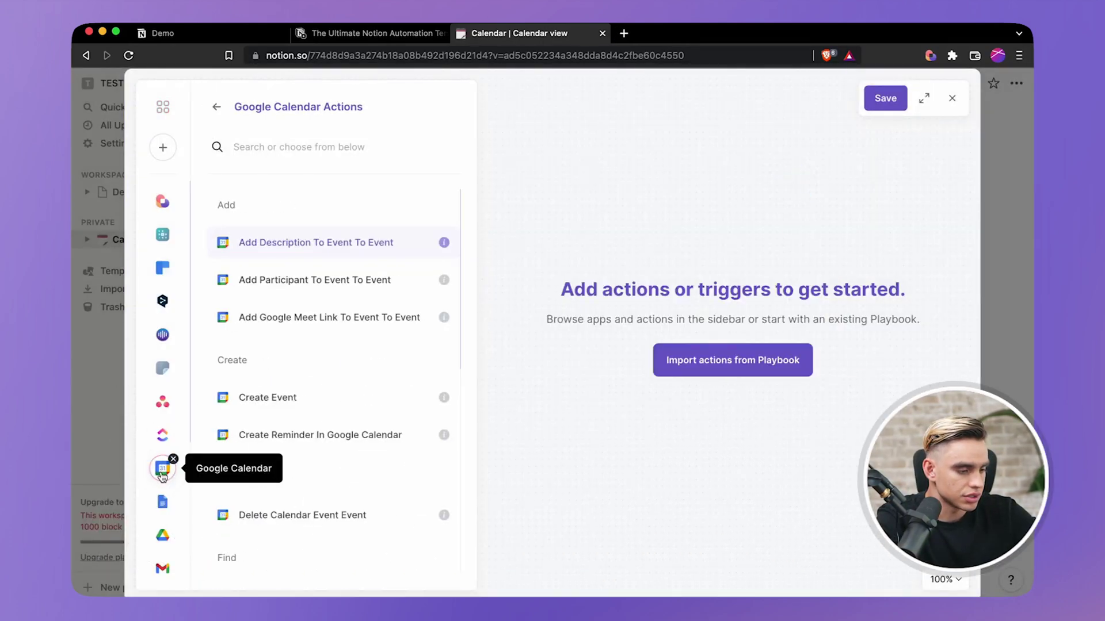
scroll(303, 453, down, 3)
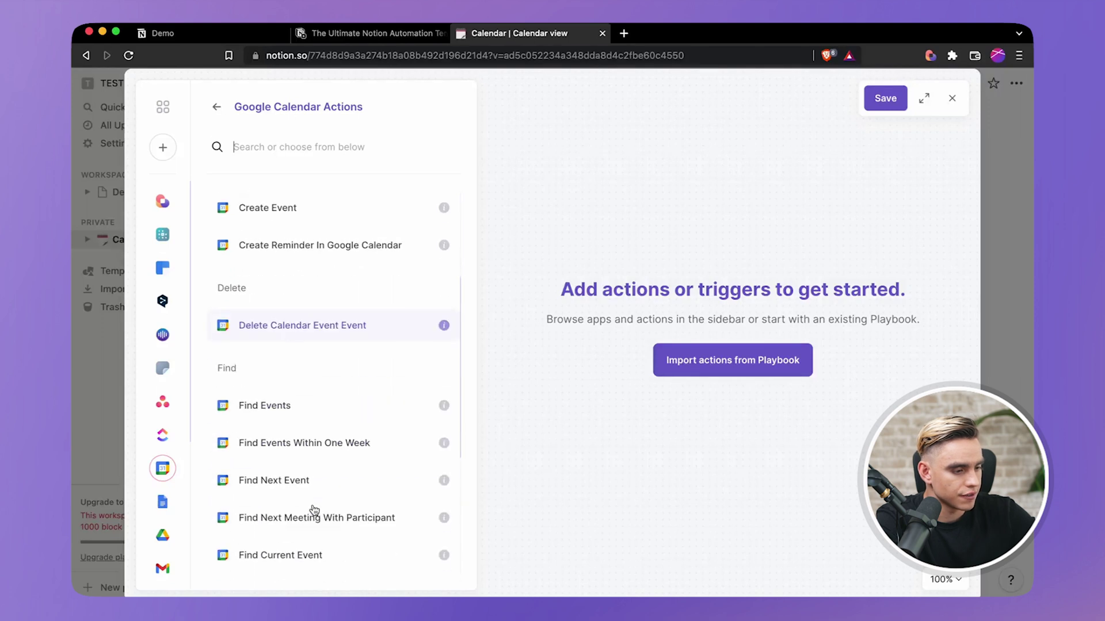
click(308, 404)
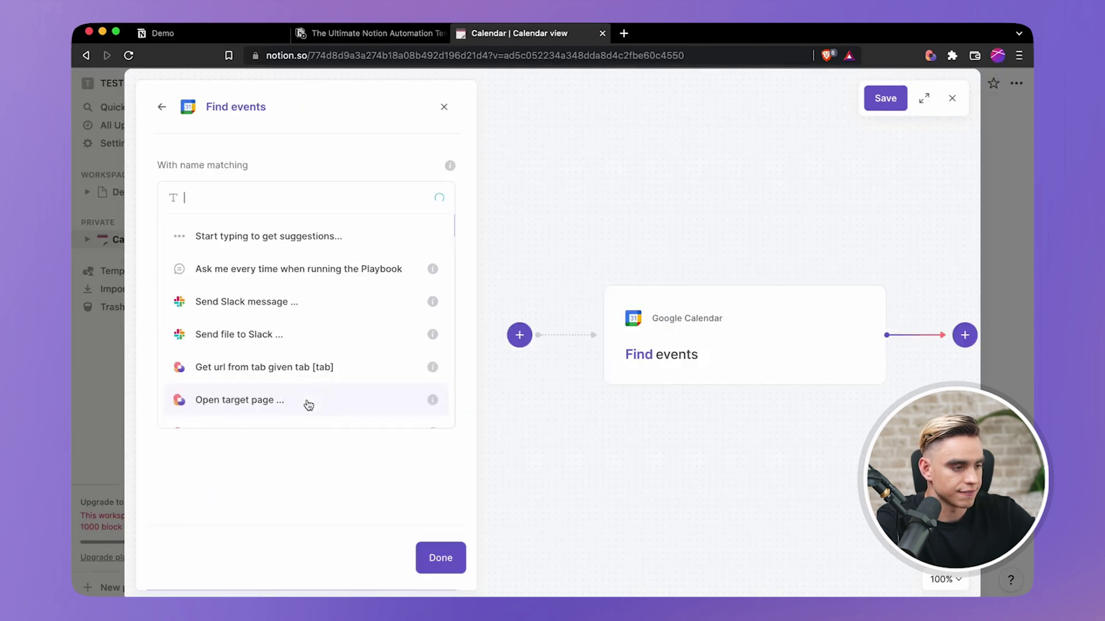
click(338, 163)
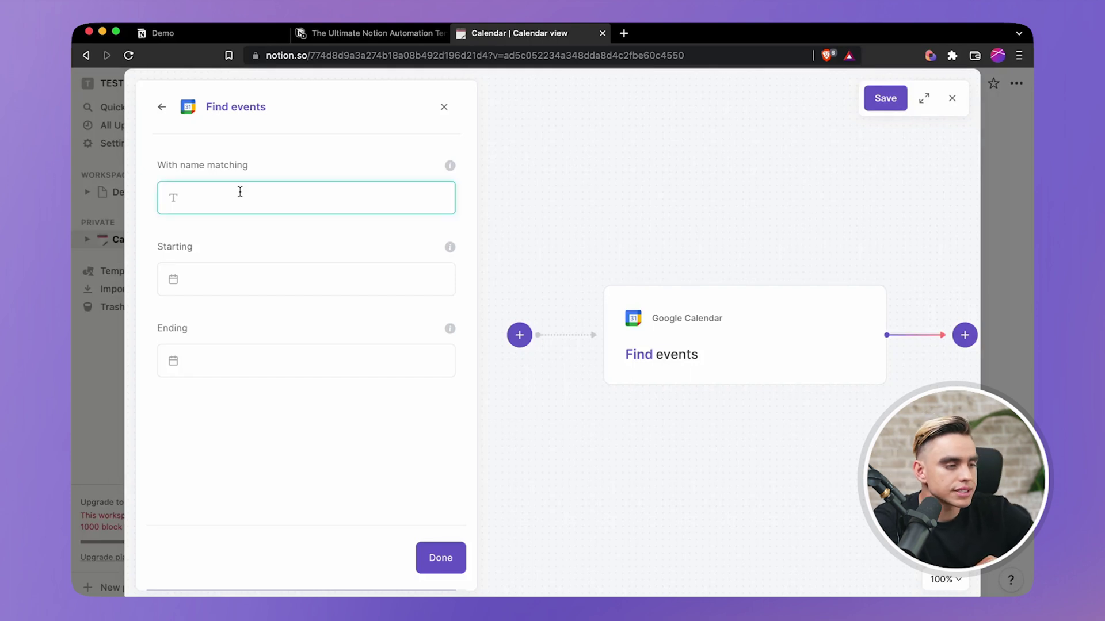
- Set the Find events starting date to "two years ago"
click(316, 277)
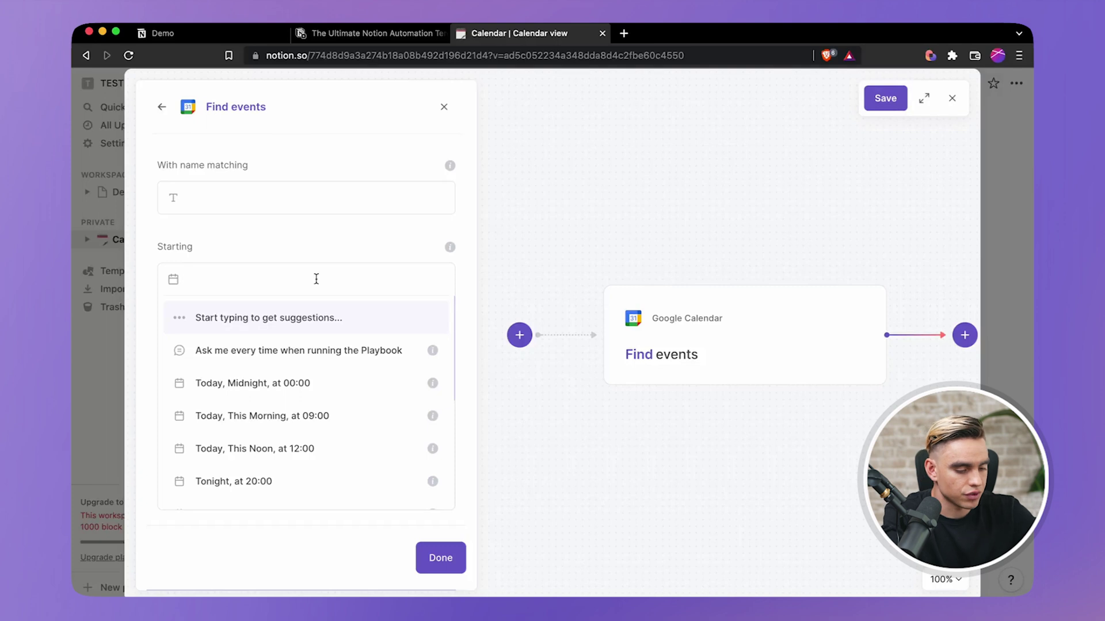
text(two yar)
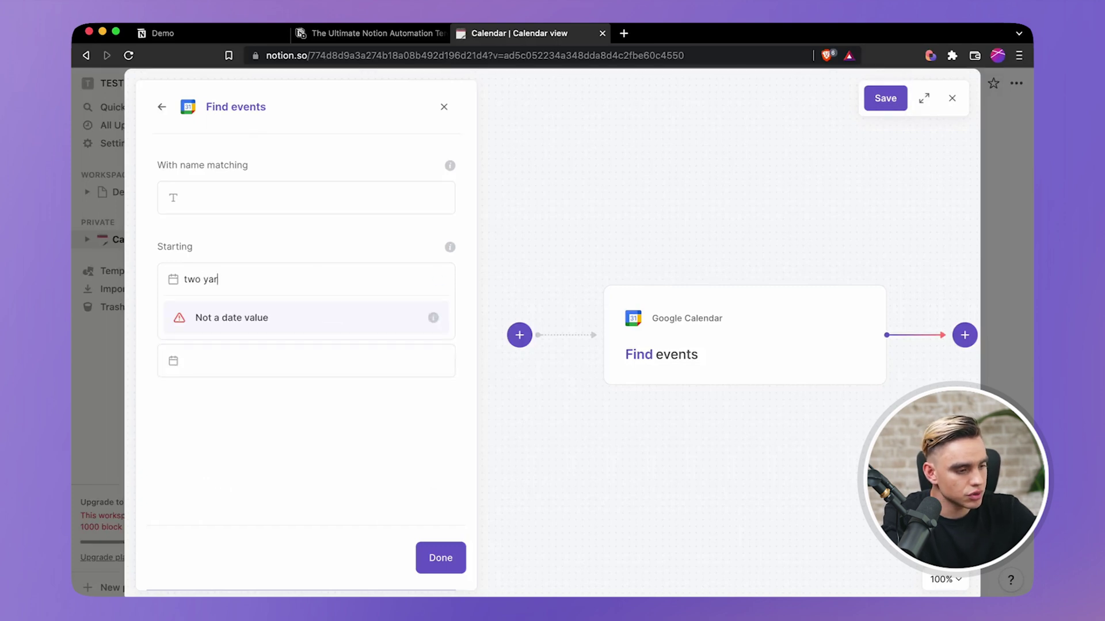
key(alt+shift+Left)
key(alt+shift+Left)
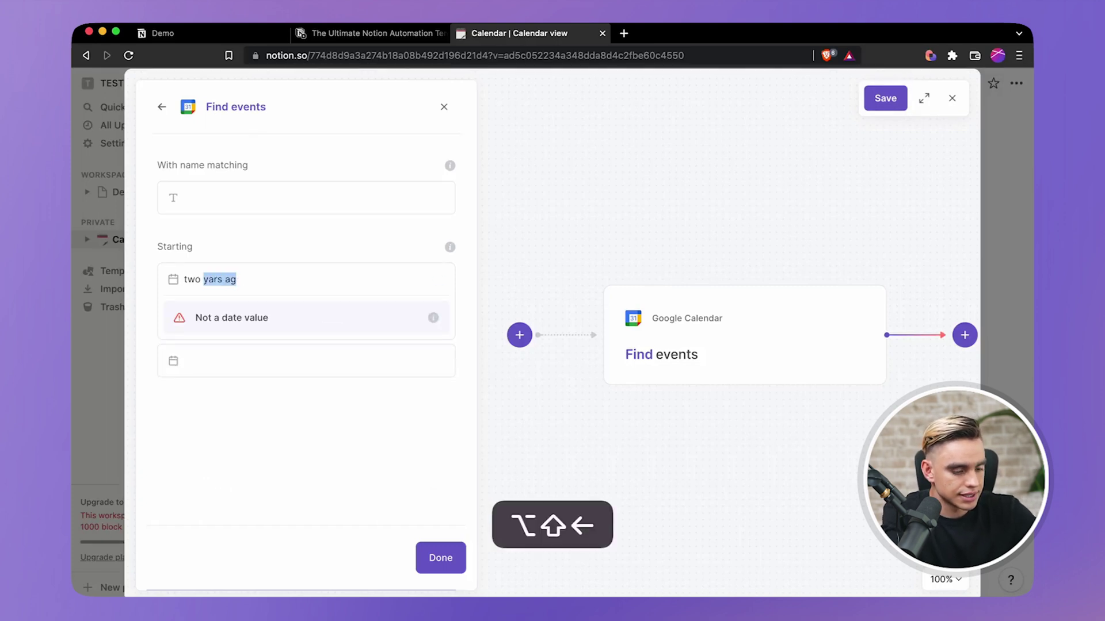
text(years ago)
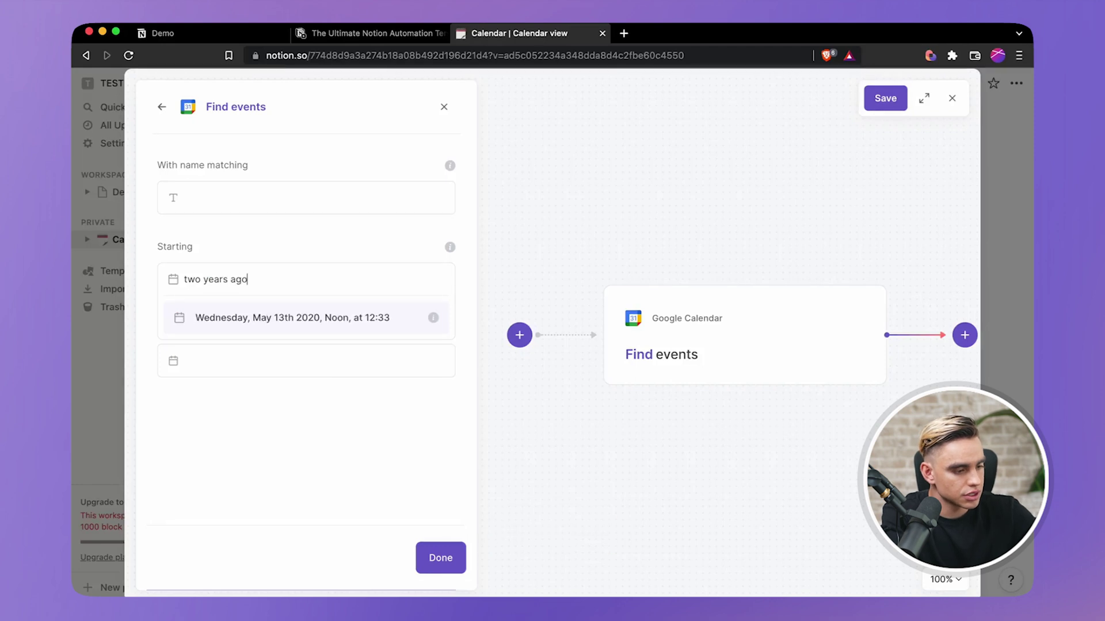
key(Return)
- Set the Find events ending date to "in 2 years" and finish configuring the action
click(308, 371)
key(super+a)
text(2 years)
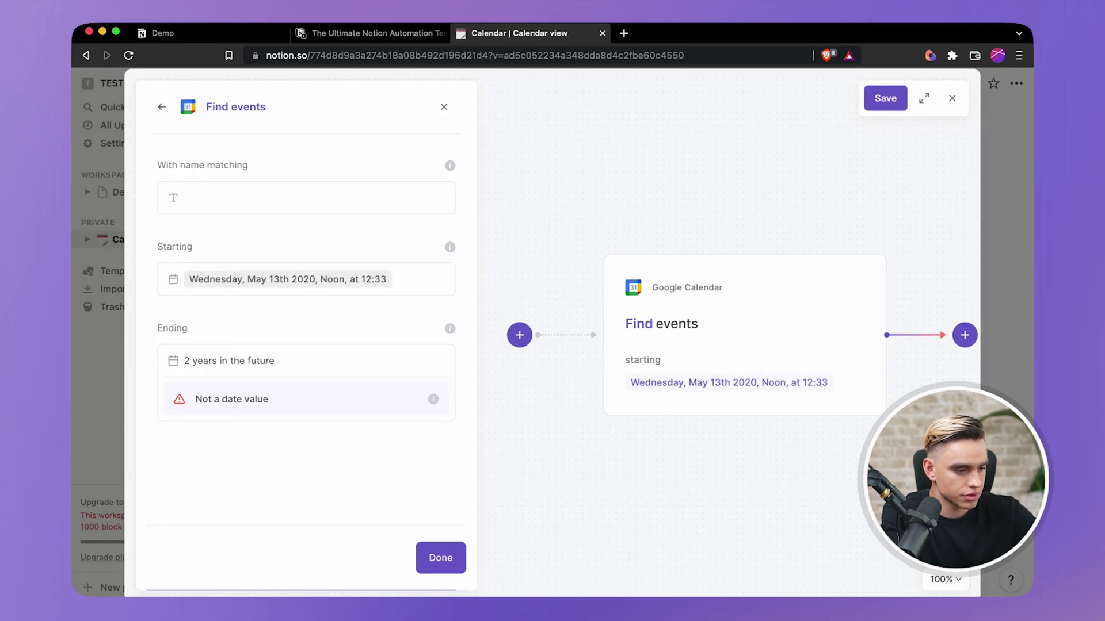
key(shift+super+Left)
text(in)
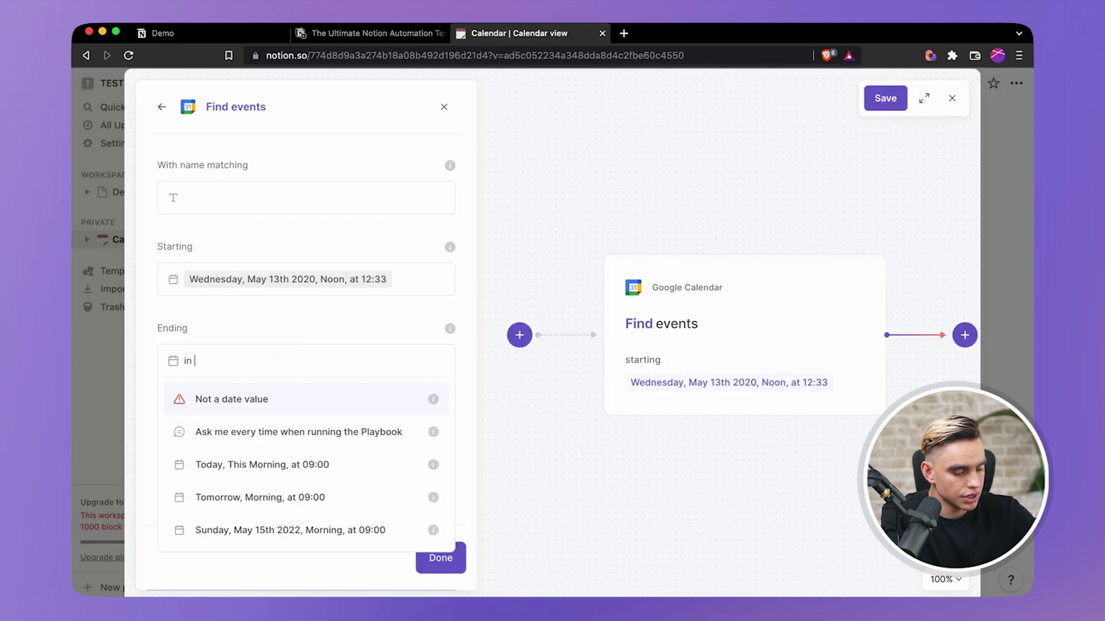
key(super+a)
key(BackSpace)
text(in 2 years)
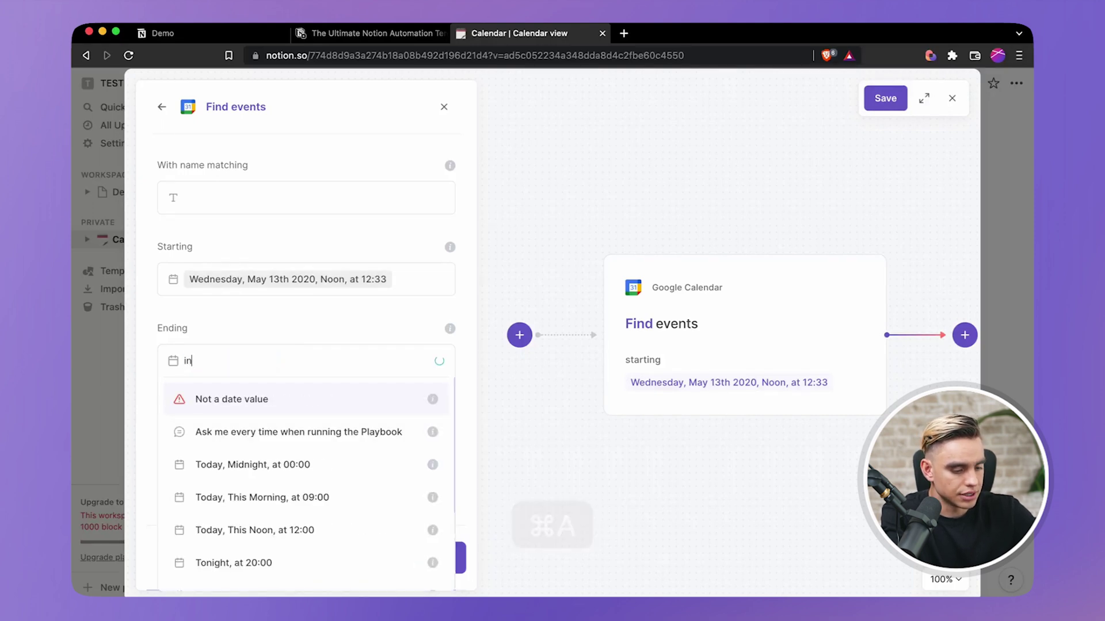
key(Return)
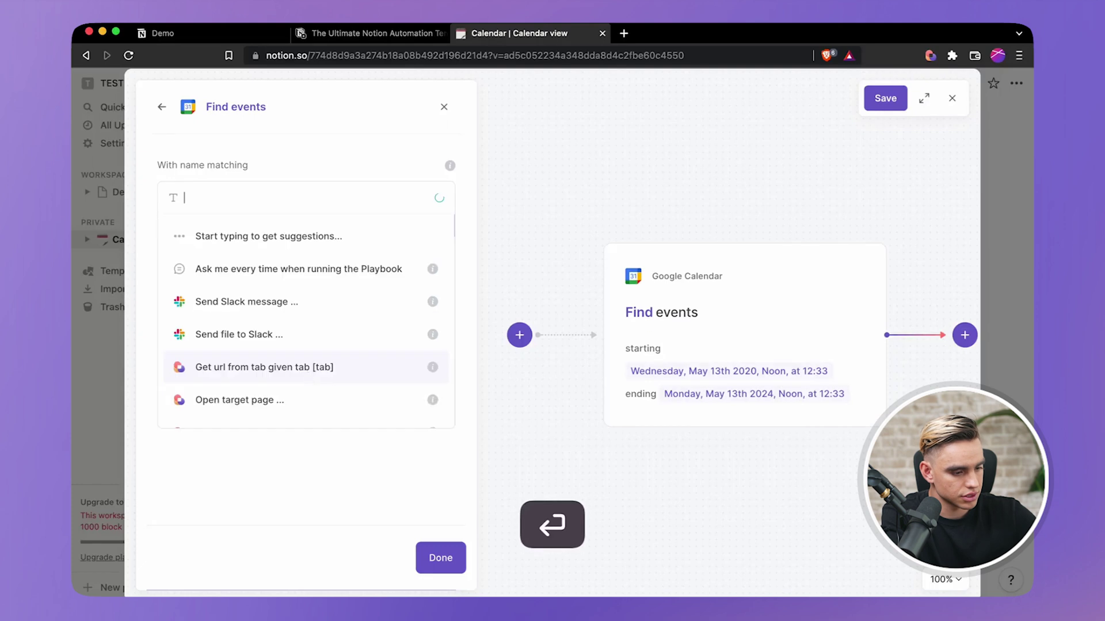
click(430, 554)
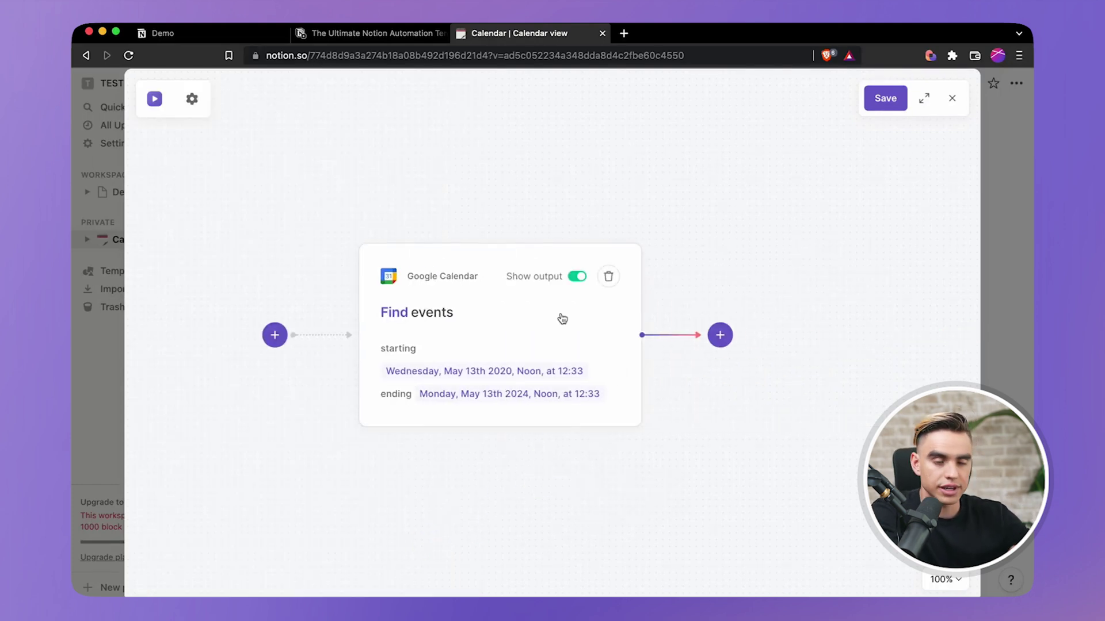
- Start a new action following Find events and connect Notion (Beta API), granting Bardeen access to a page in the TEST workspace
click(722, 340)
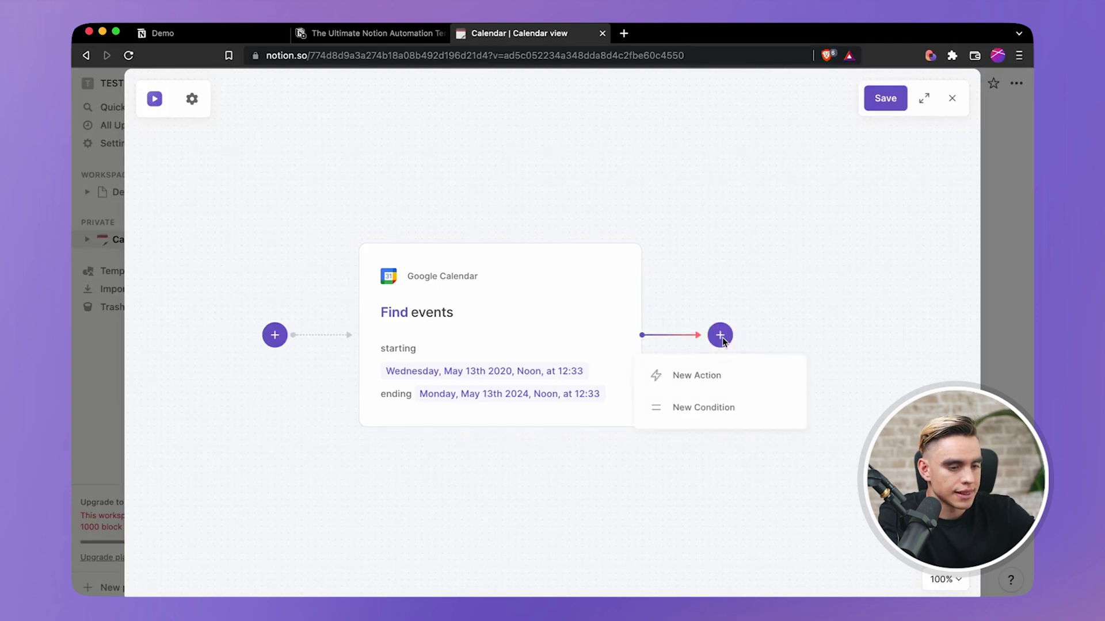
click(715, 387)
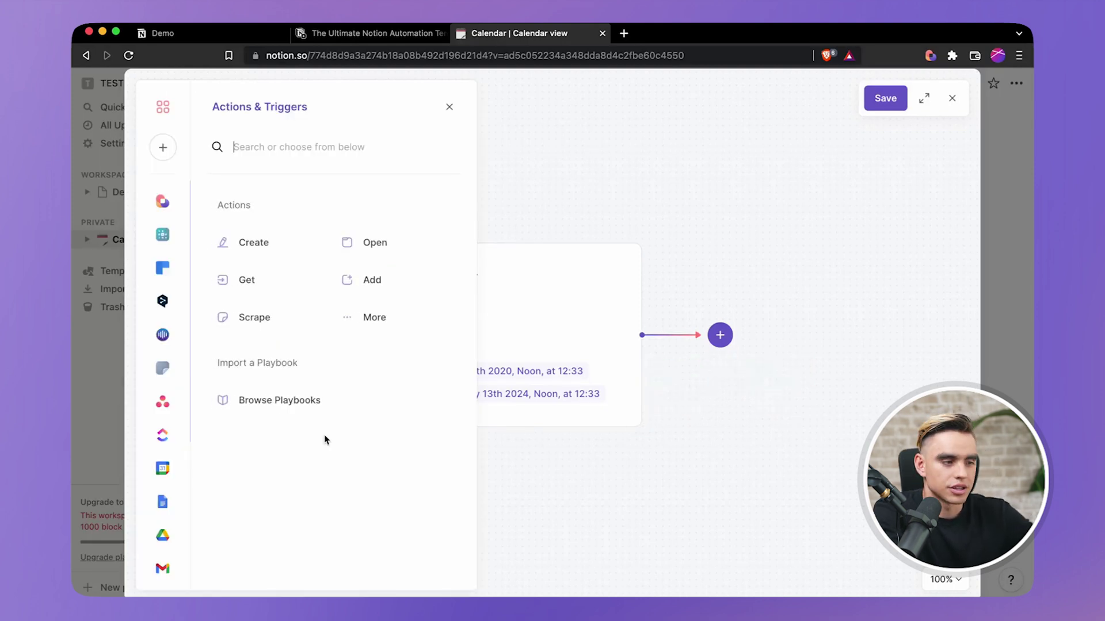
click(163, 148)
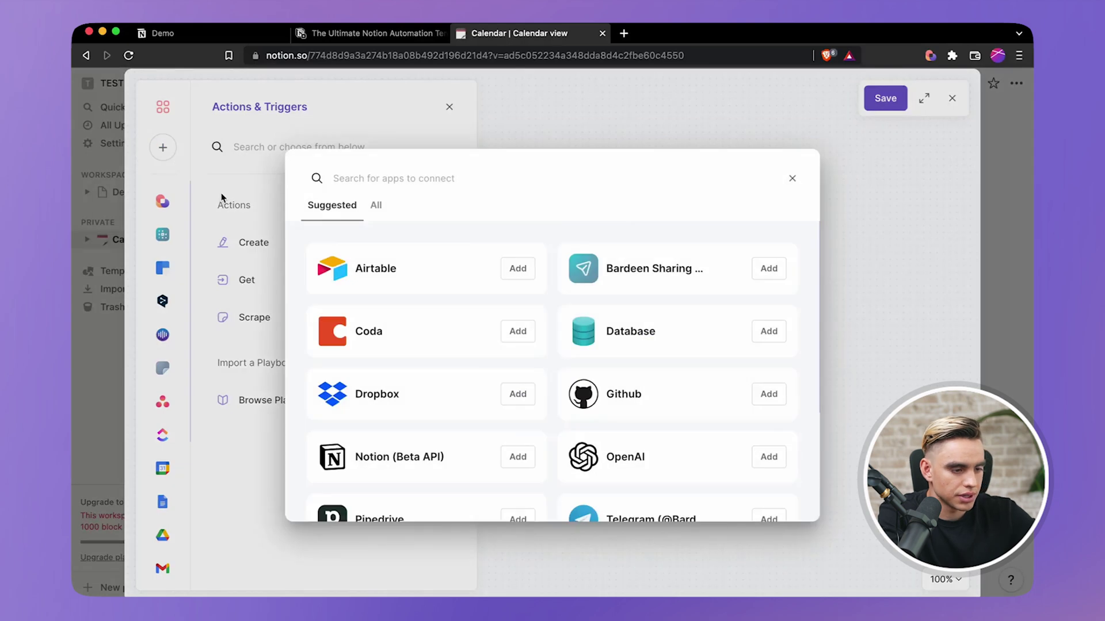
click(512, 456)
click(524, 397)
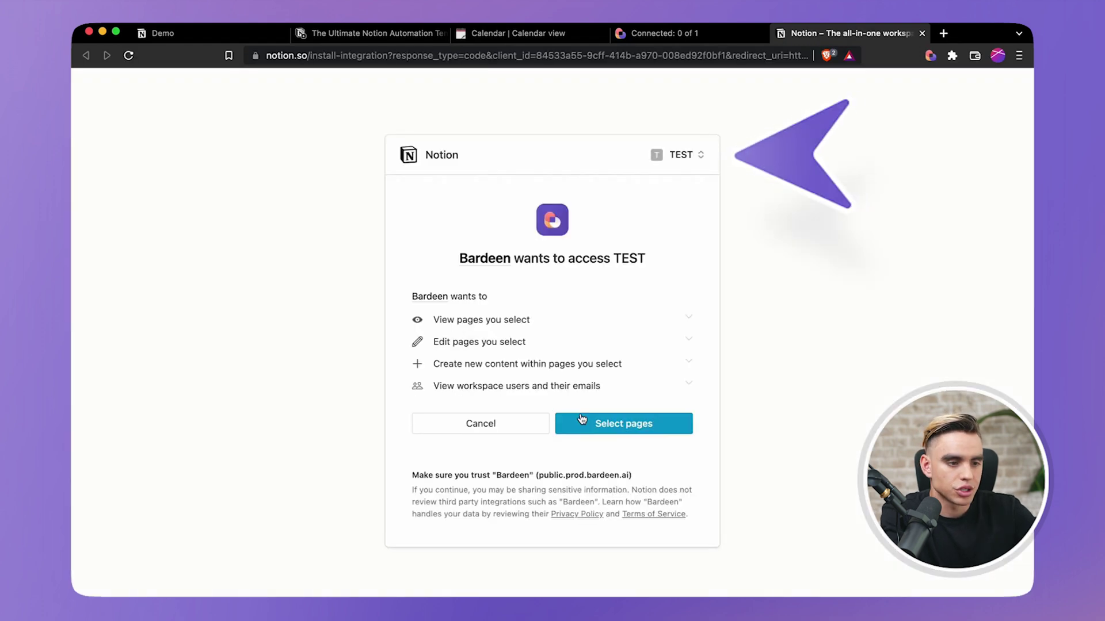
click(648, 427)
click(431, 294)
click(619, 518)
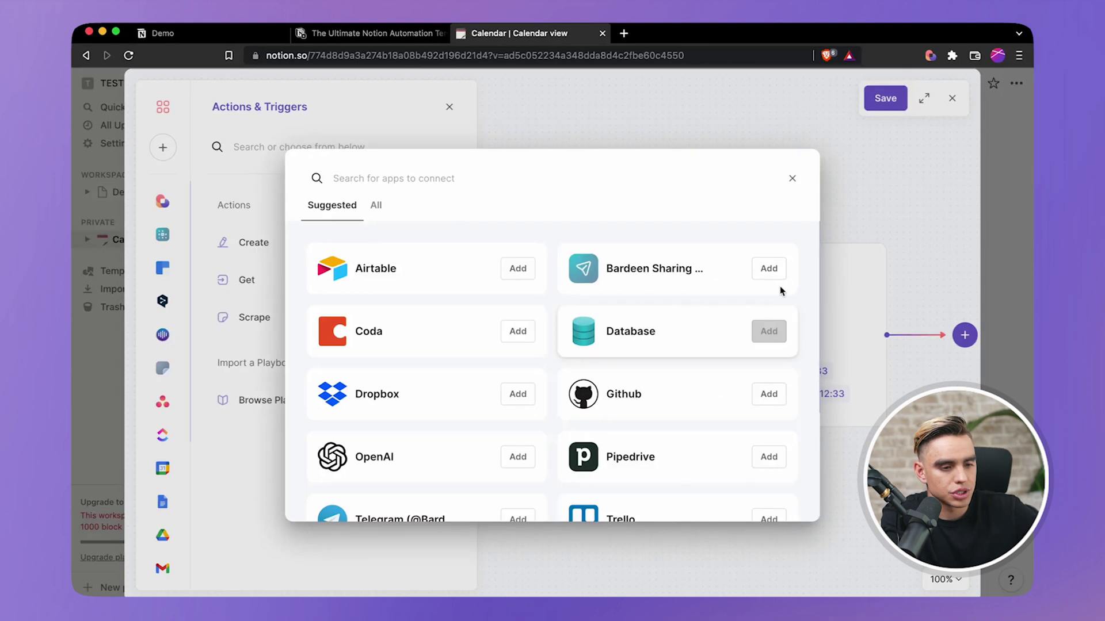
click(792, 179)
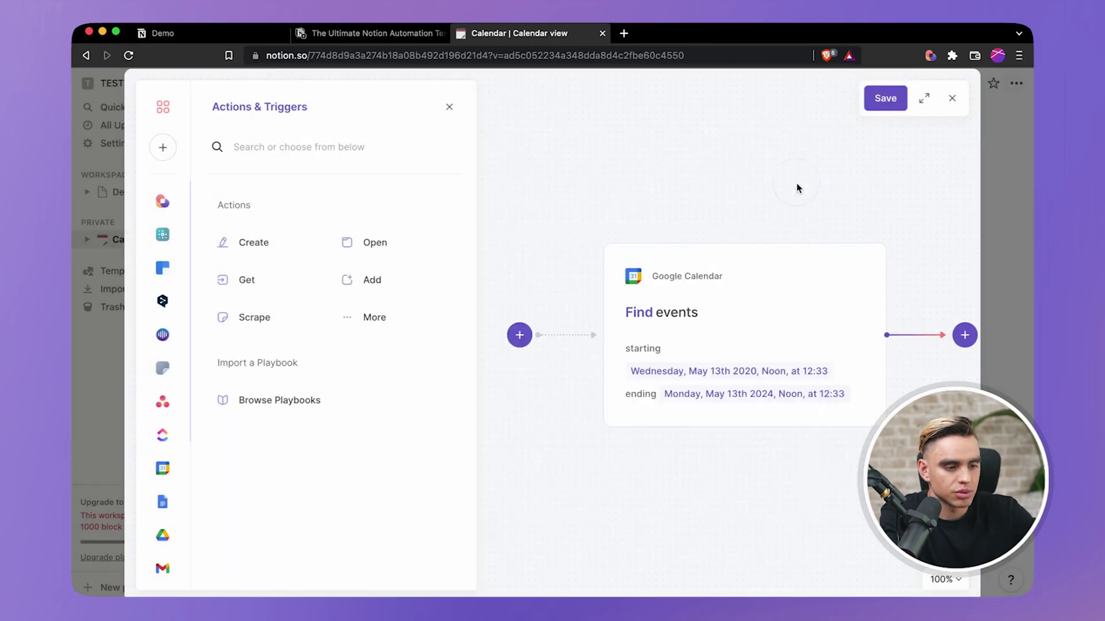
- Add a Notion action that creates a page in the Calendar database, and switch its data input to the field-mapping table
scroll(164, 475, down, 4)
click(164, 478)
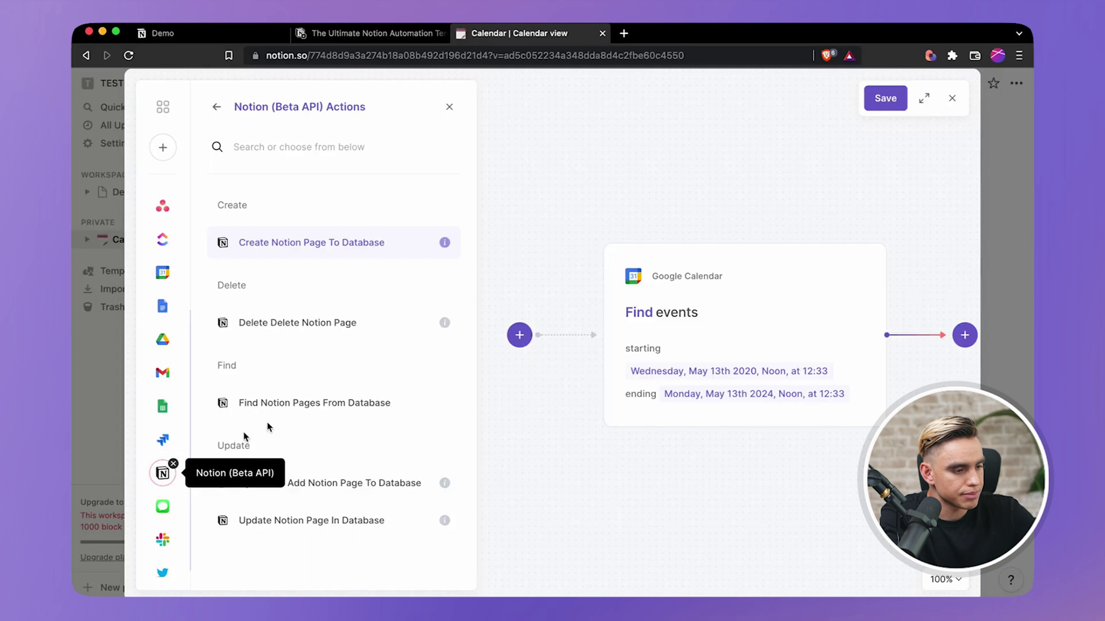
click(359, 246)
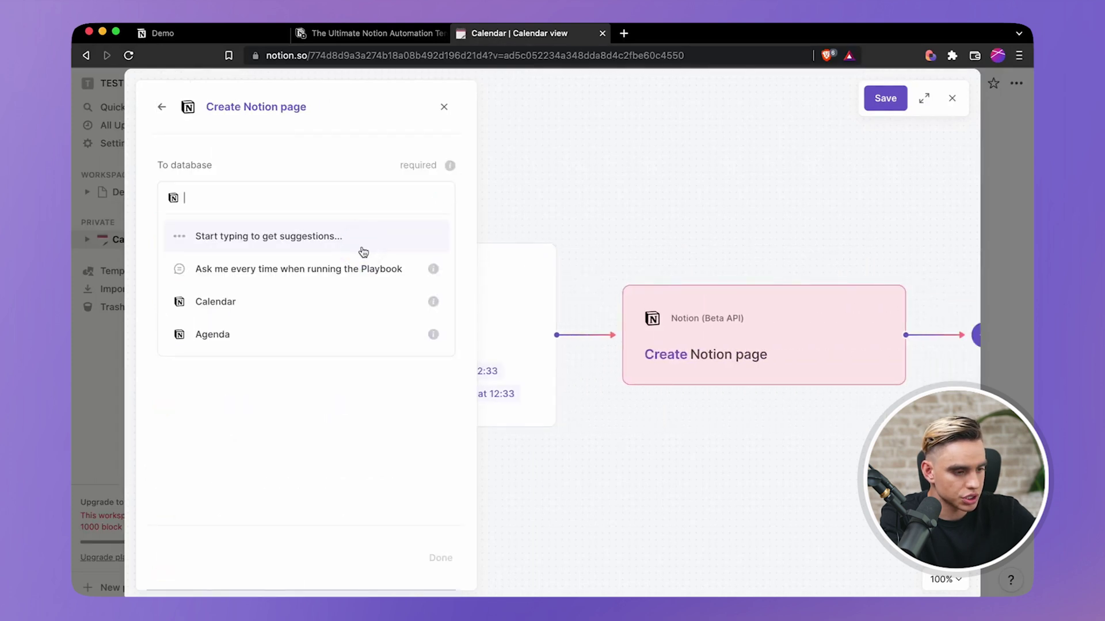
click(351, 300)
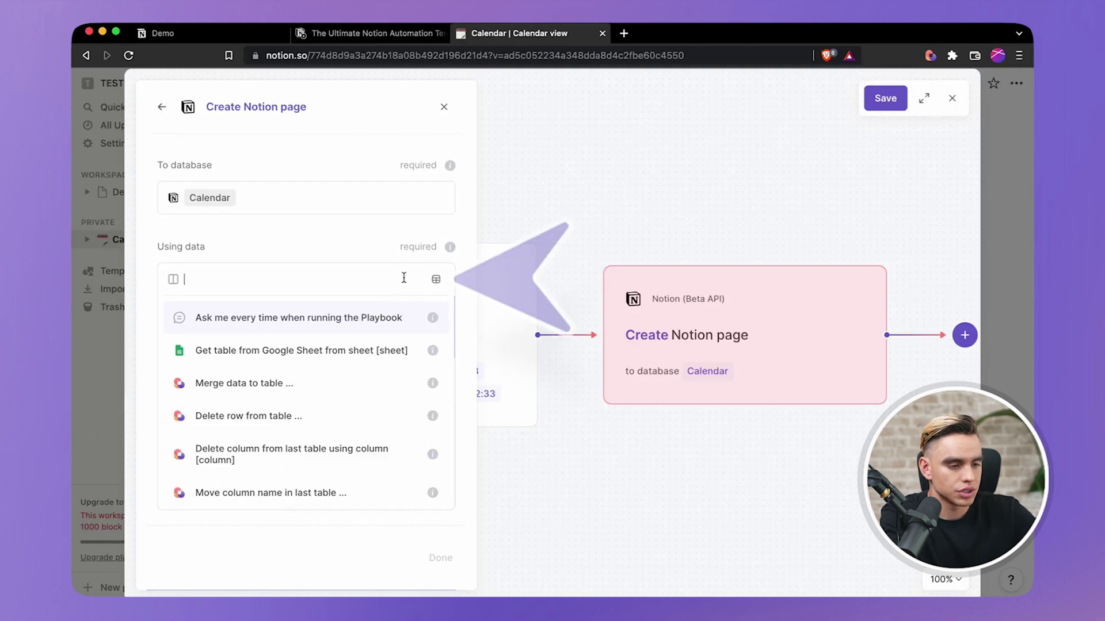
click(434, 279)
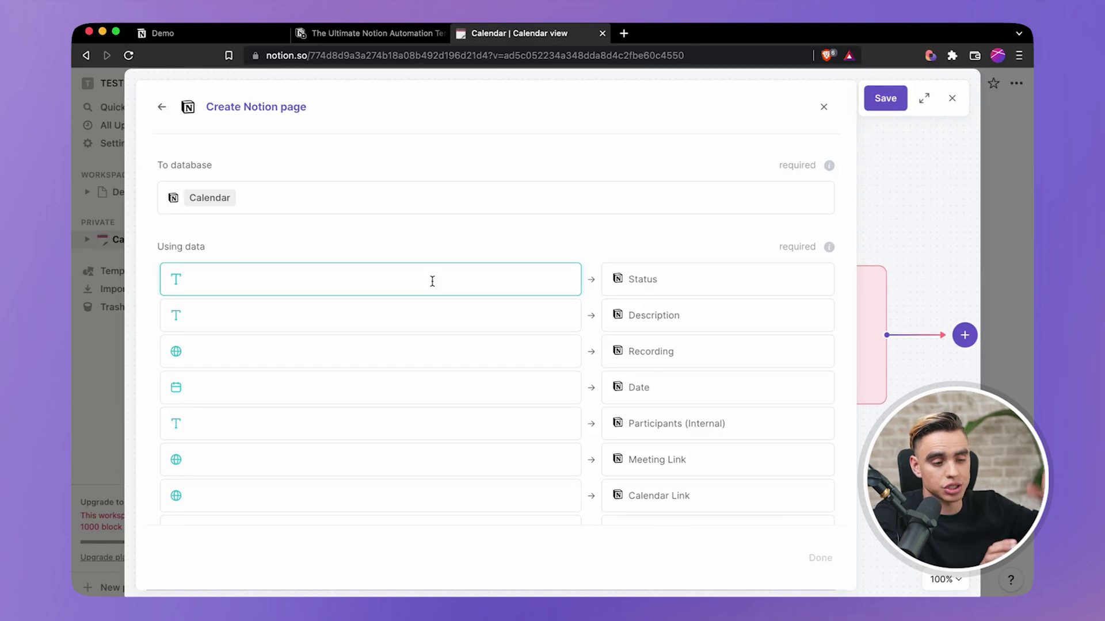
- Map the found event's Summary to the Name property of the Notion page
scroll(432, 281, down, 2)
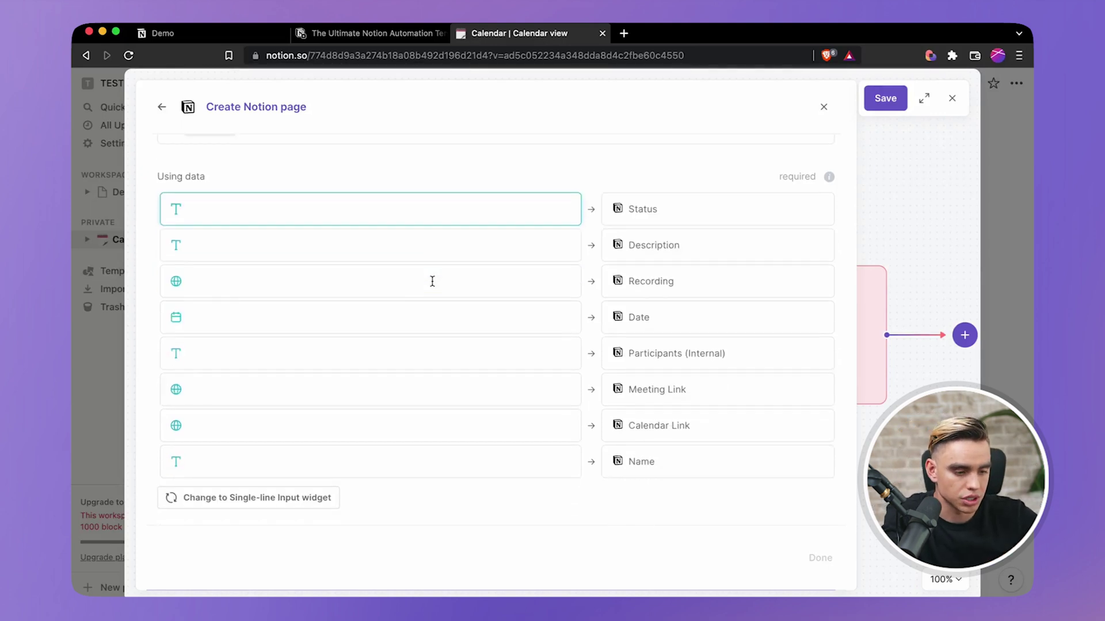
click(451, 459)
click(409, 324)
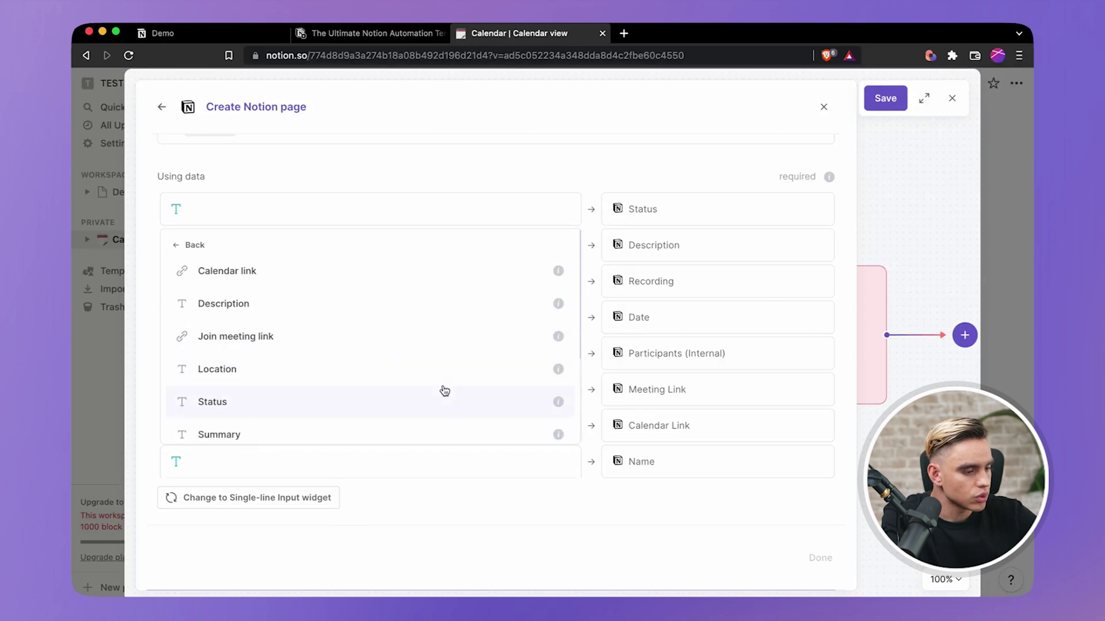
scroll(445, 392, down, 2)
click(441, 383)
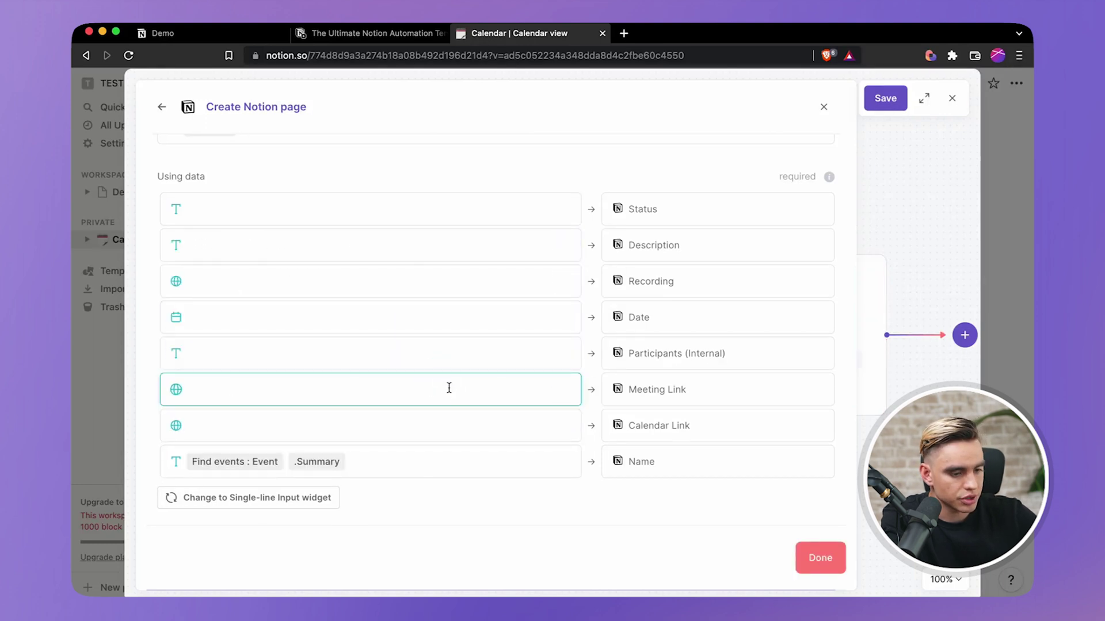
- Map the event's Calendar link to Calendar Link and its Join meeting link to Meeting Link
click(478, 421)
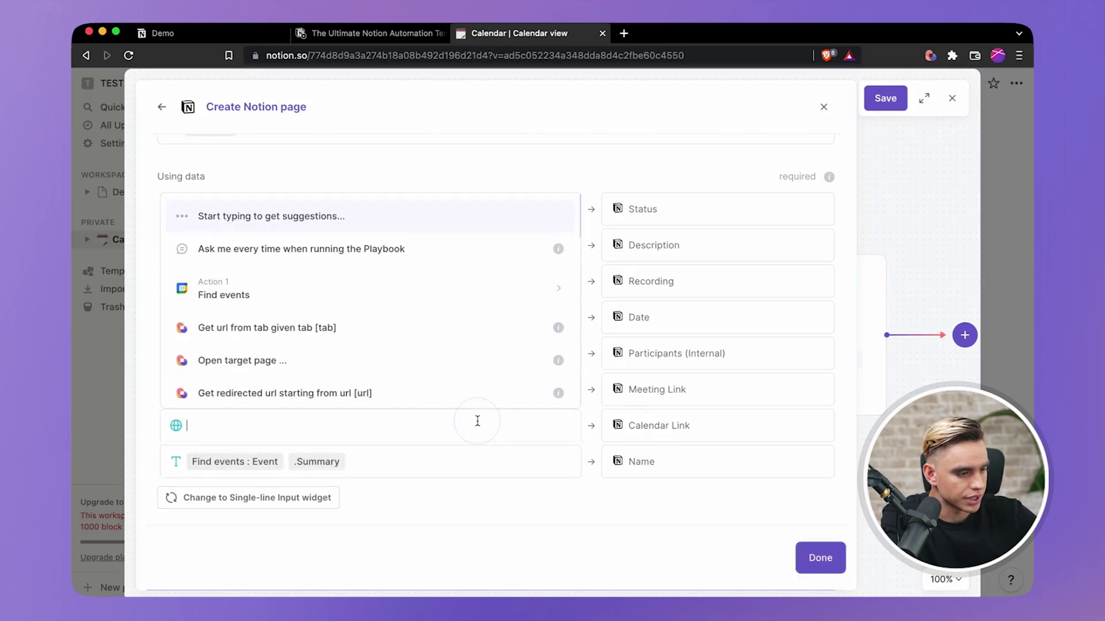
click(439, 299)
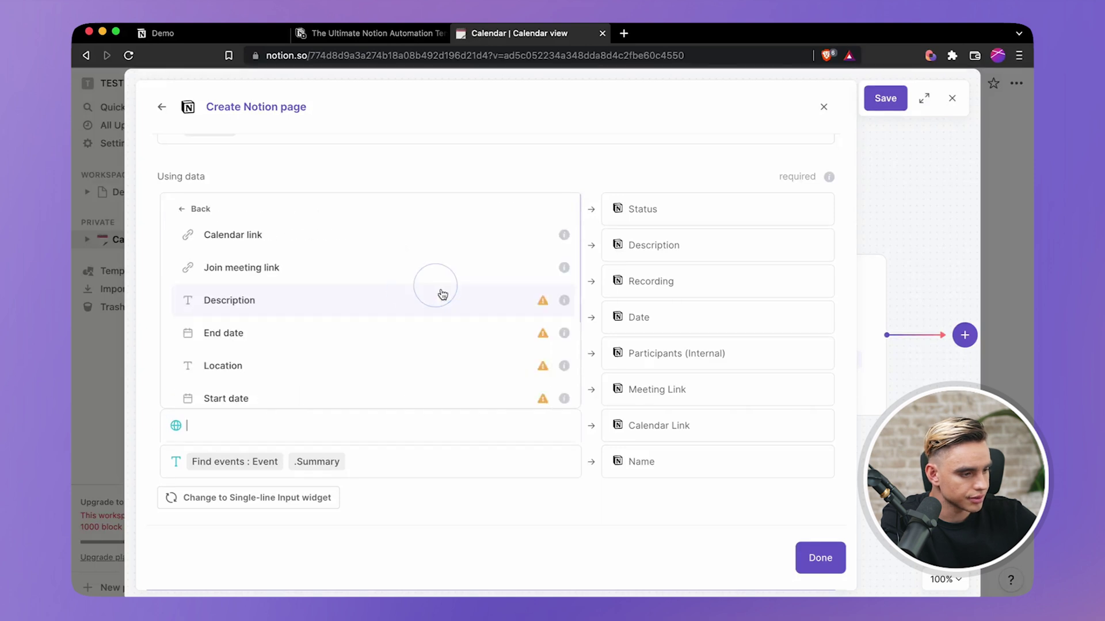
click(419, 238)
click(471, 376)
click(408, 276)
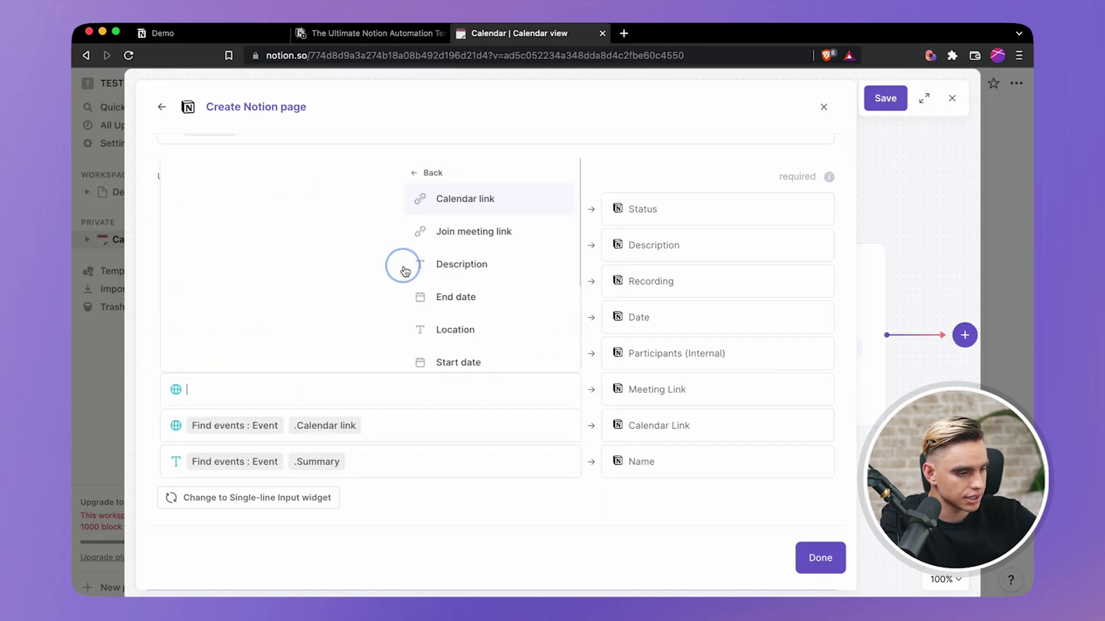
click(403, 232)
- Map the event's Start date to the Notion Date property
click(434, 320)
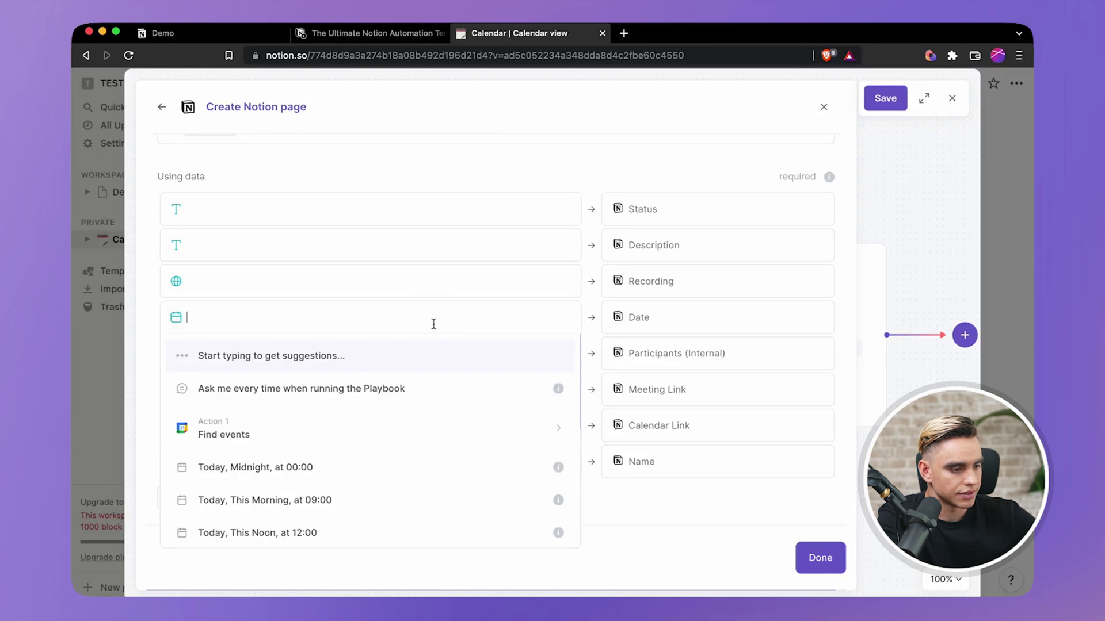
click(445, 431)
scroll(443, 484, up, 3)
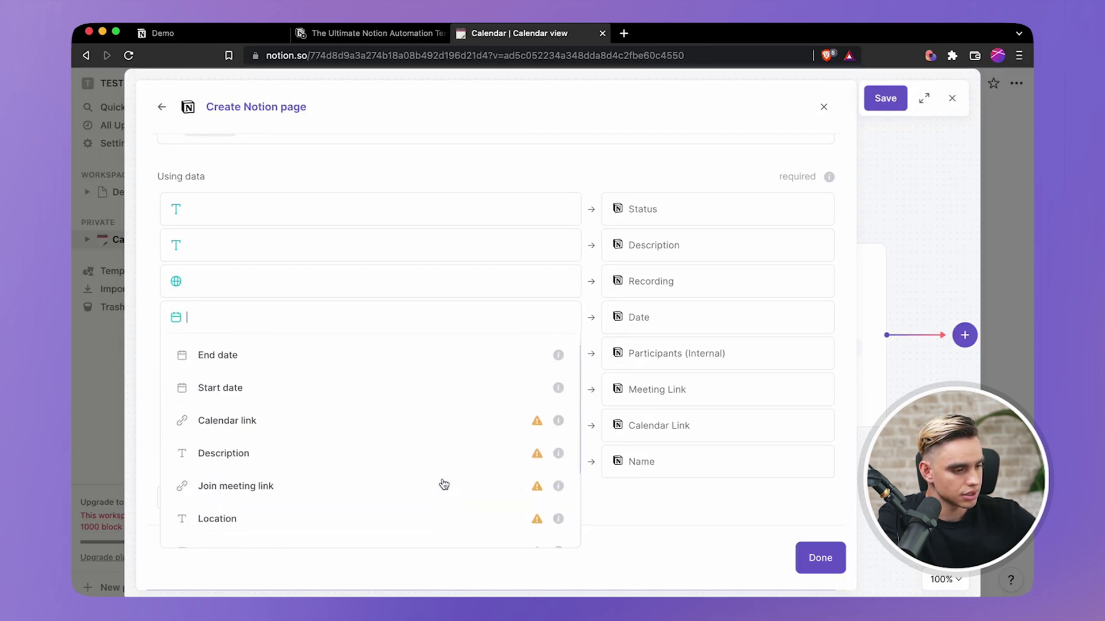
click(401, 386)
- Map the event's Status to the Notion Status property
click(396, 245)
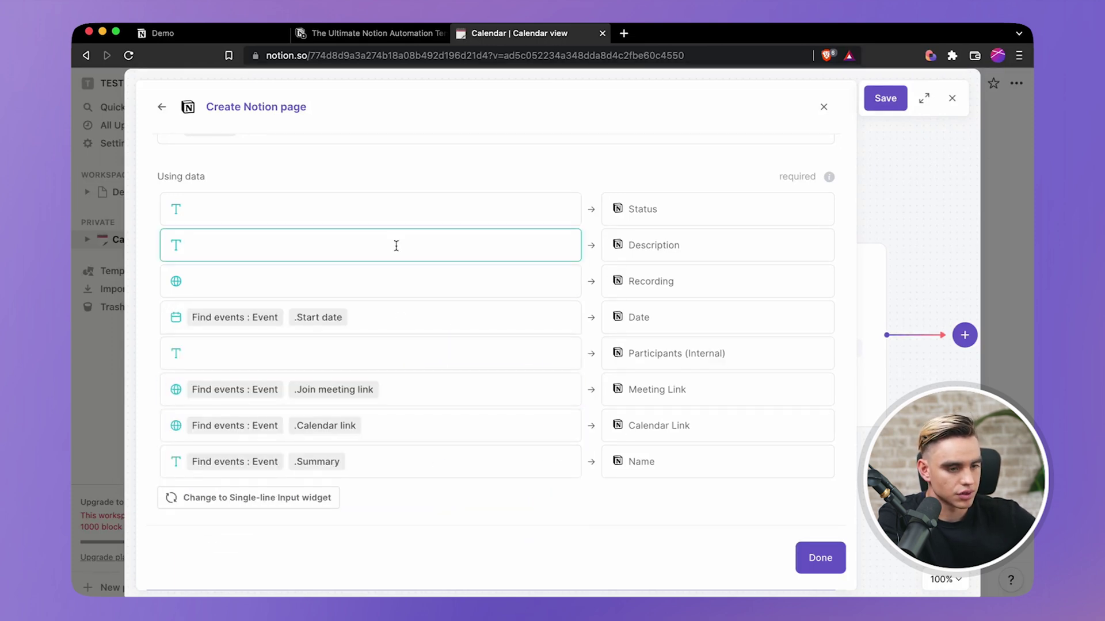
click(389, 218)
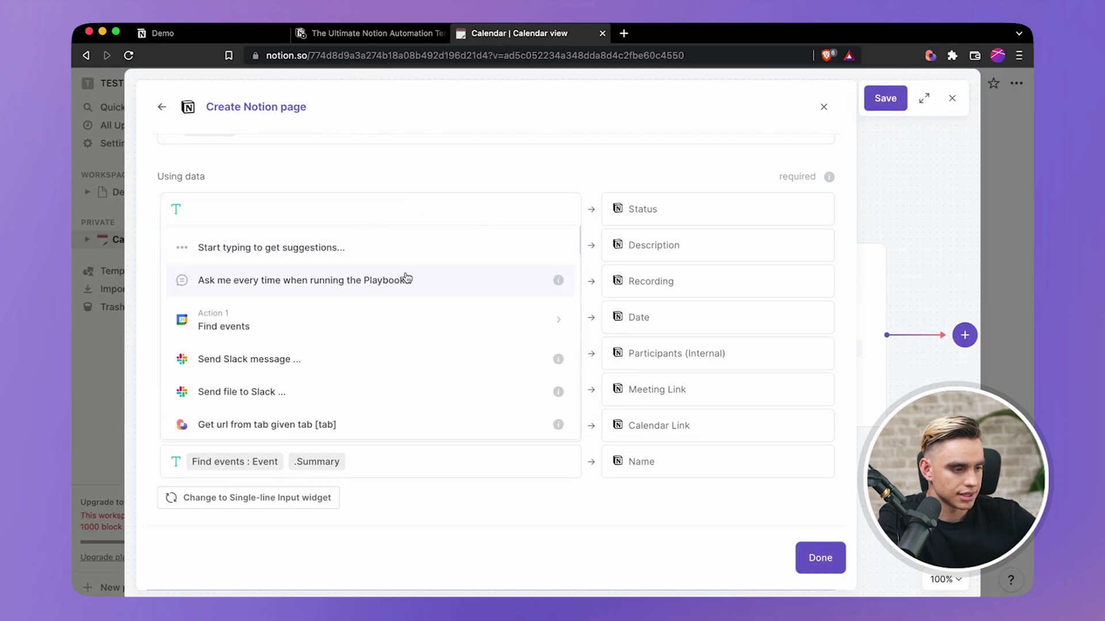
click(424, 317)
scroll(425, 346, down, 1)
click(427, 360)
- Map the event's Description to the Notion Description property and finish configuring the Create Notion page action
click(401, 266)
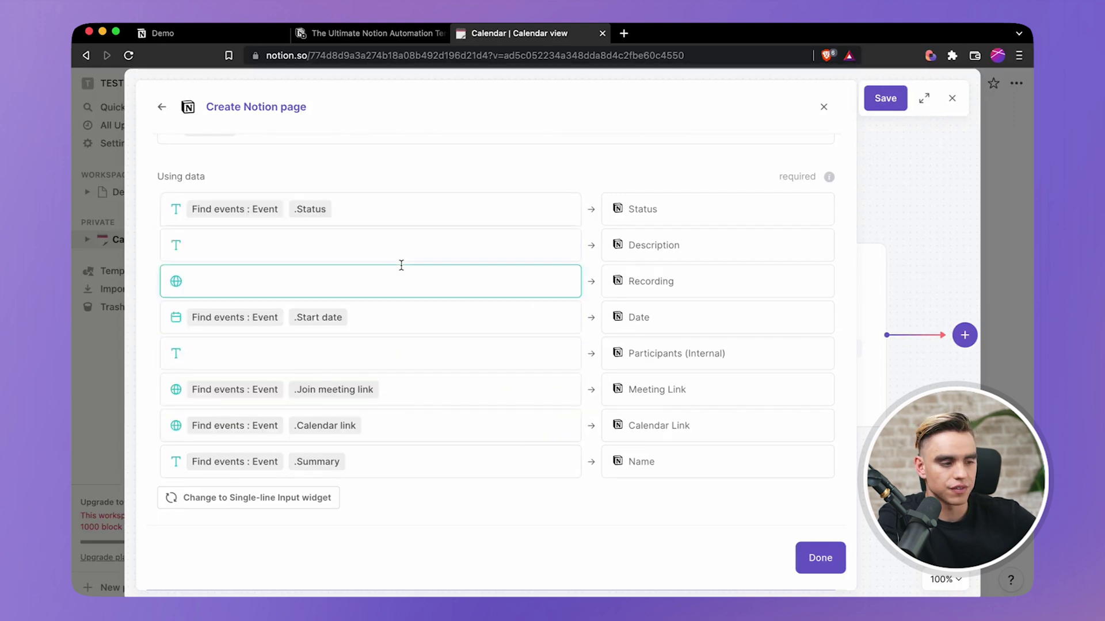
click(393, 249)
click(411, 346)
click(413, 340)
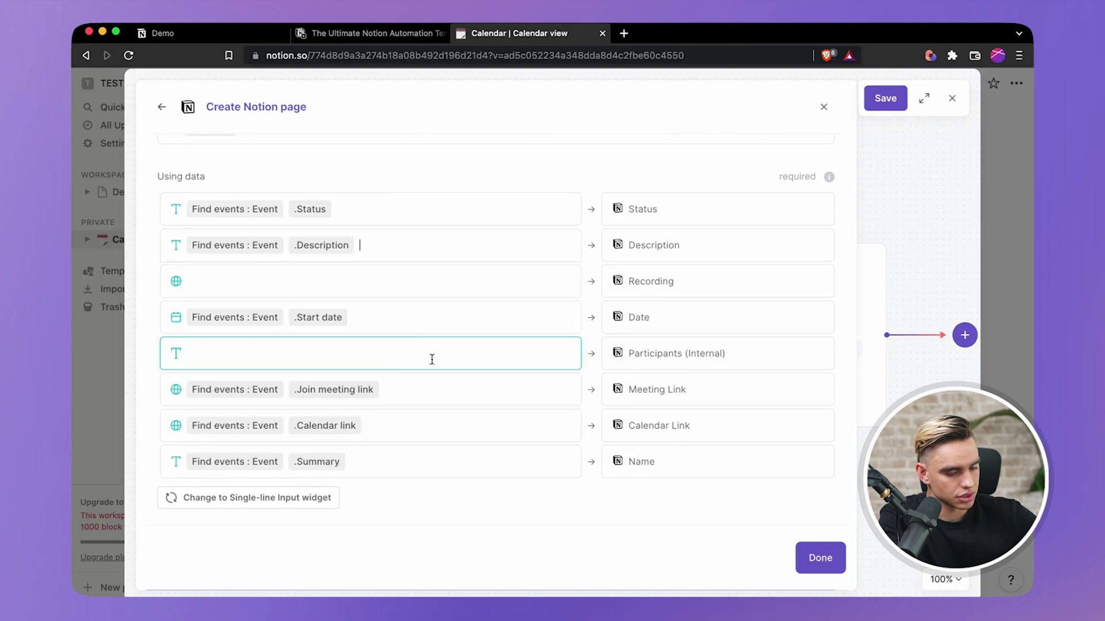
click(811, 557)
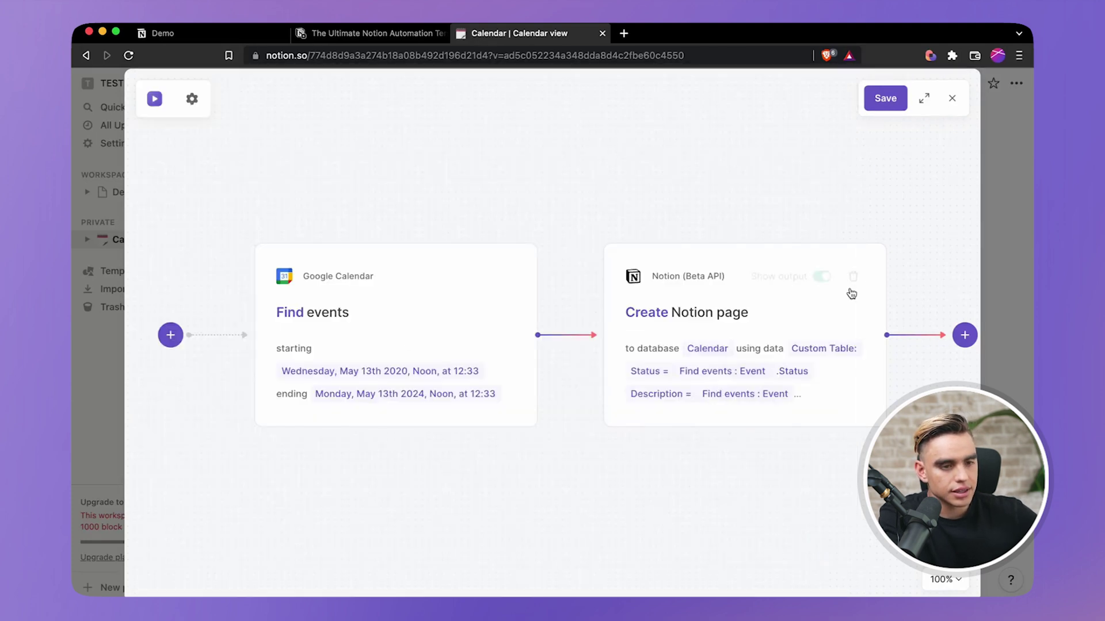
- Save the playbook under the name "G Cal to Notion"
click(886, 106)
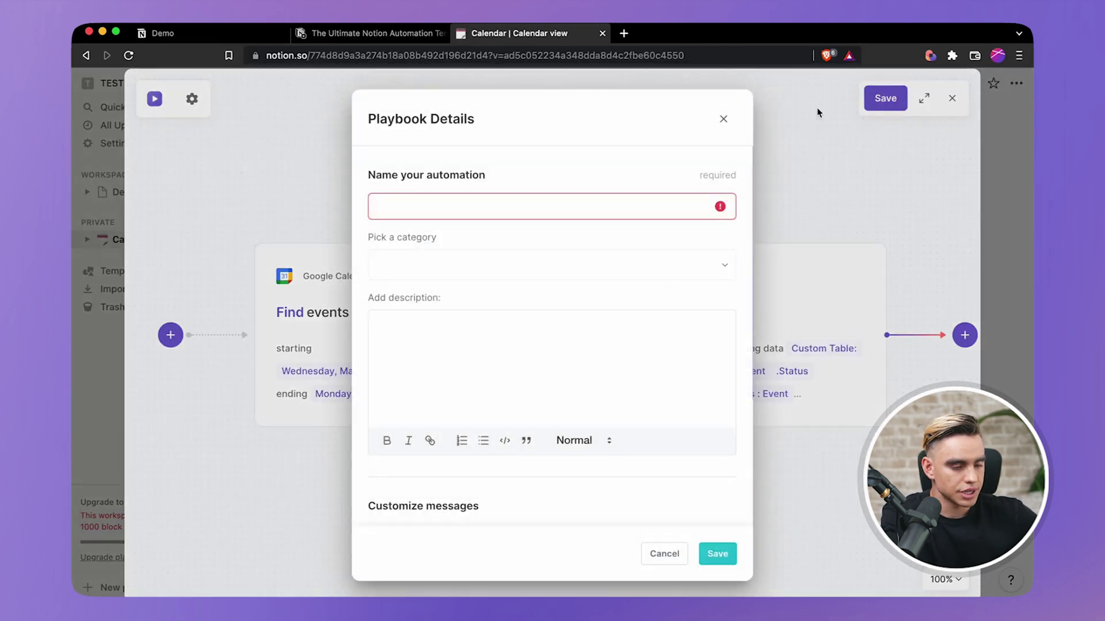
click(581, 208)
text(G Cal t)
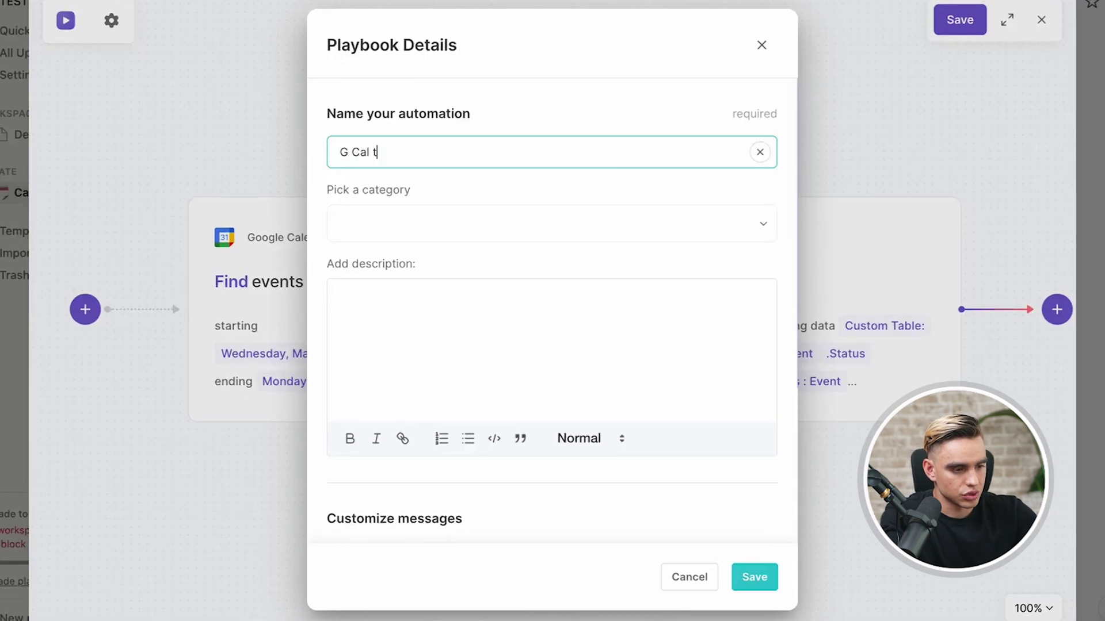
text(o Notion)
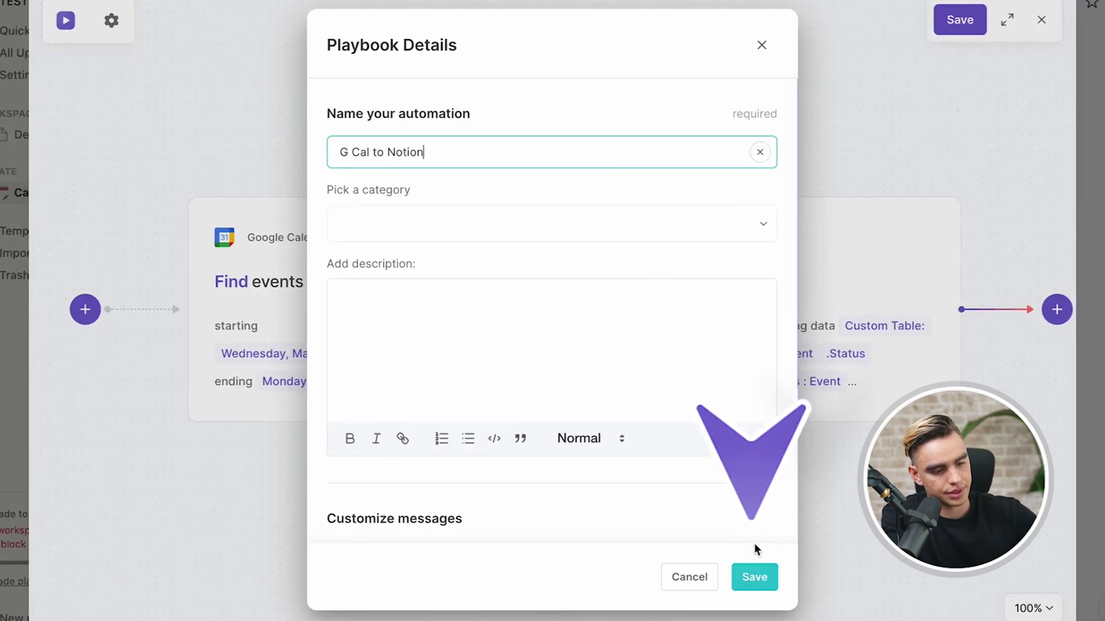
click(754, 577)
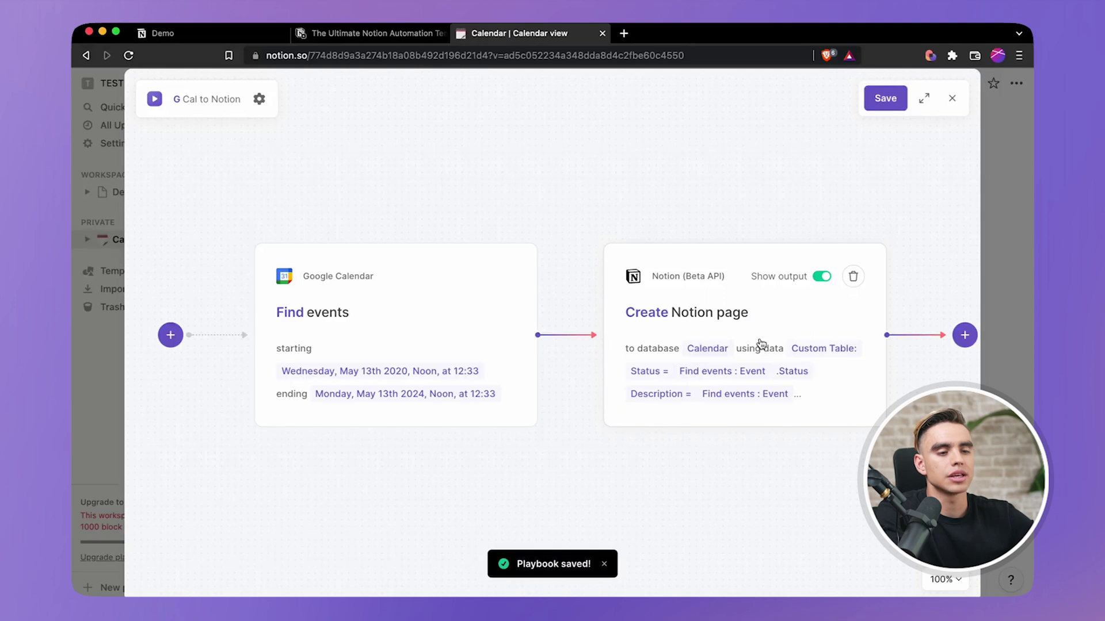
- Close the playbook builder, switch Bardeen to its sidebar view and return to the Notion Calendar page
click(951, 100)
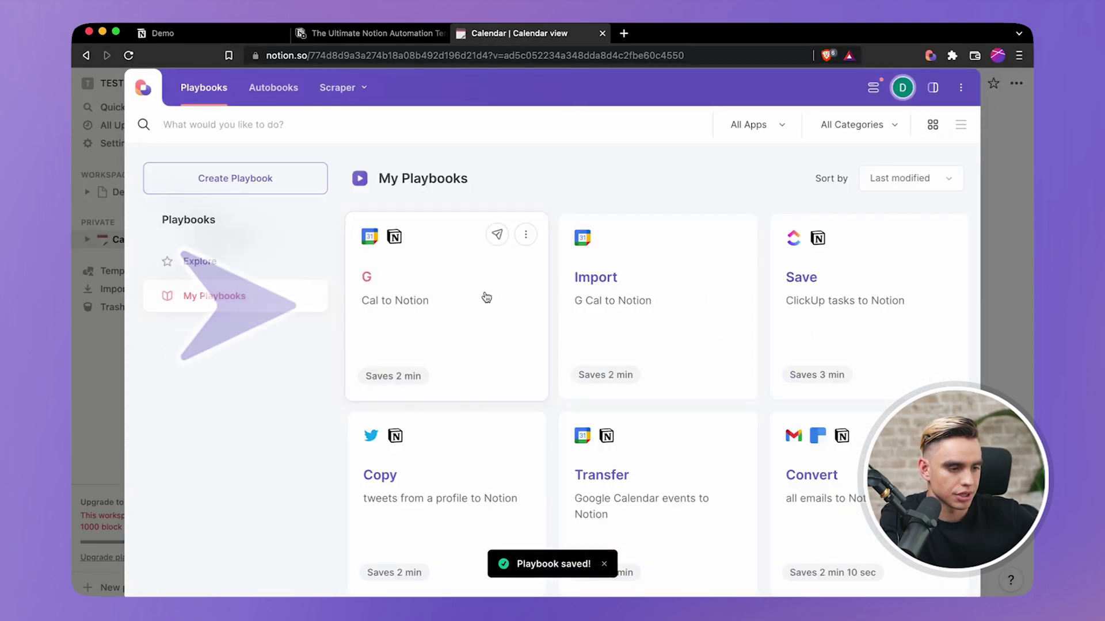
click(933, 88)
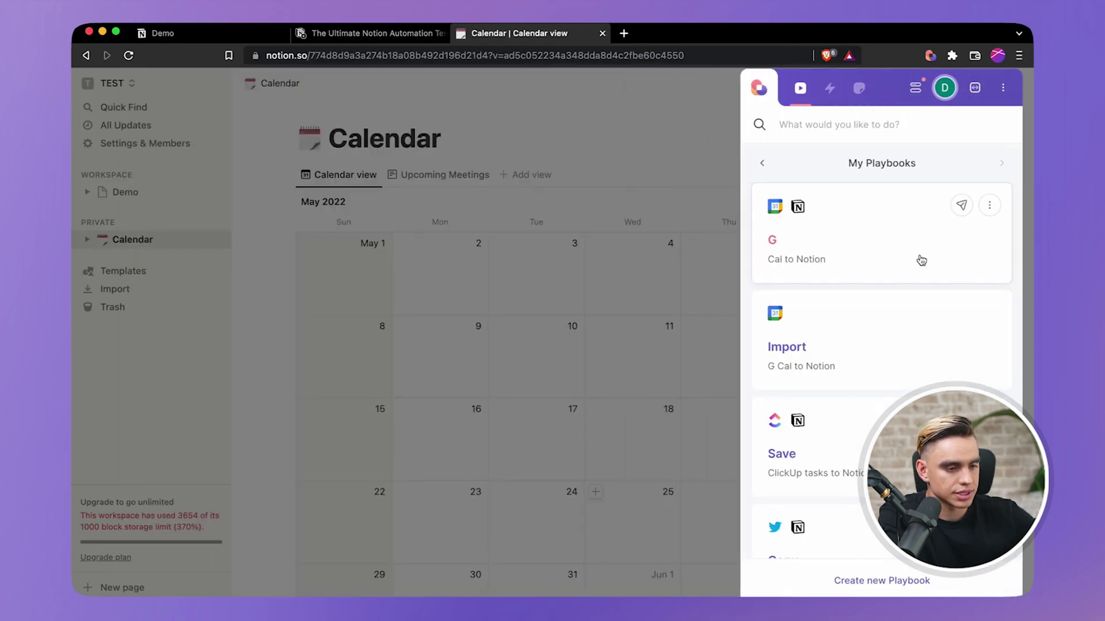
click(585, 199)
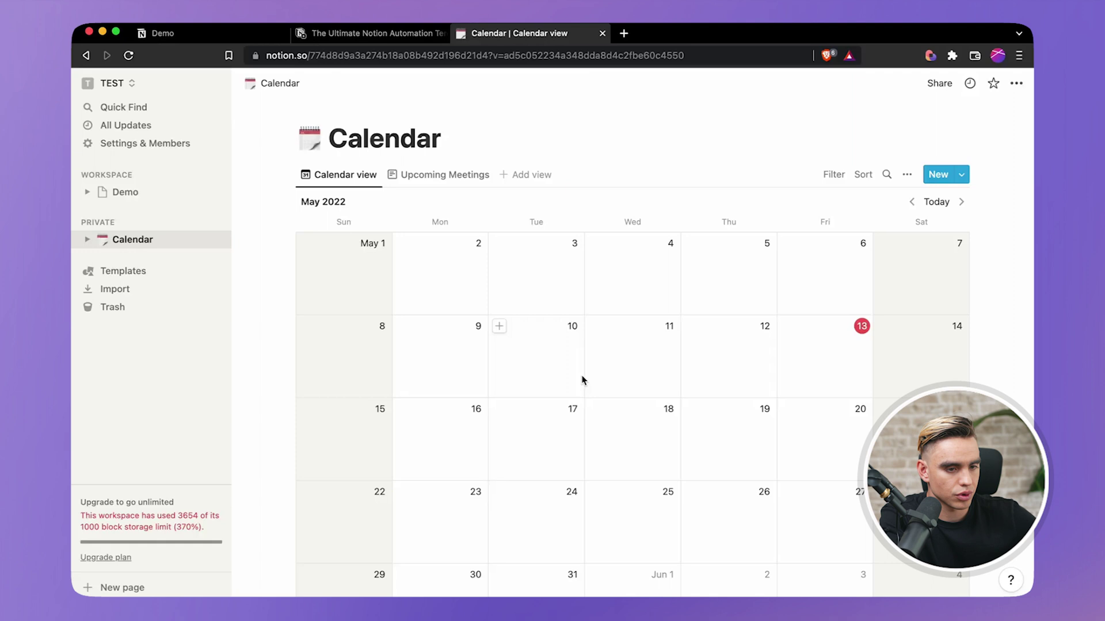
- Delete all existing events from April 2022 in the Notion calendar
click(912, 209)
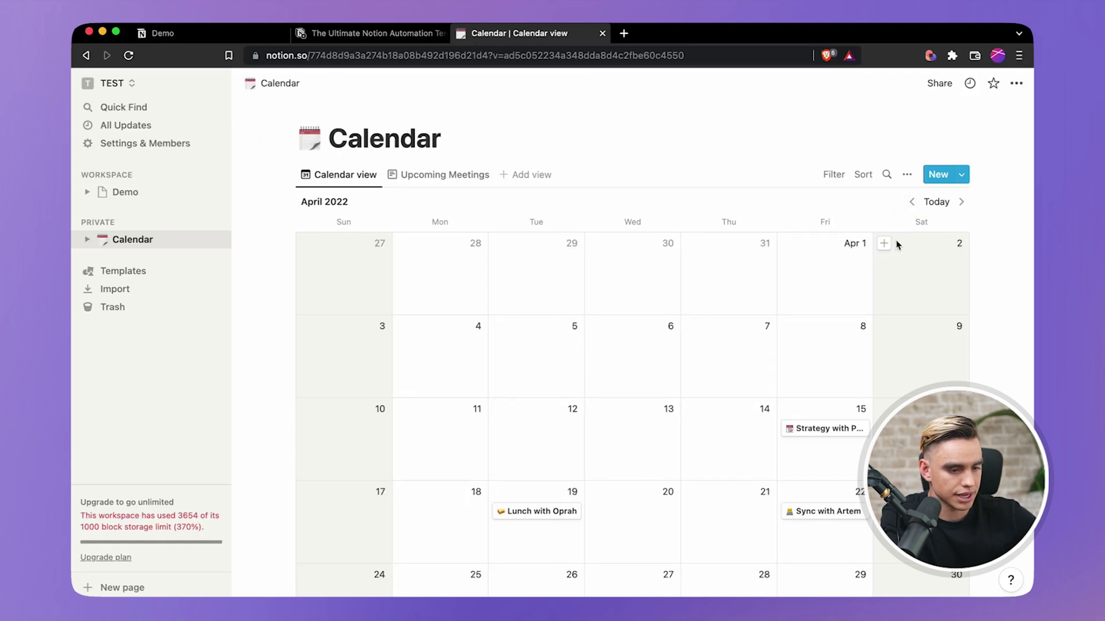
scroll(780, 490, down, 2)
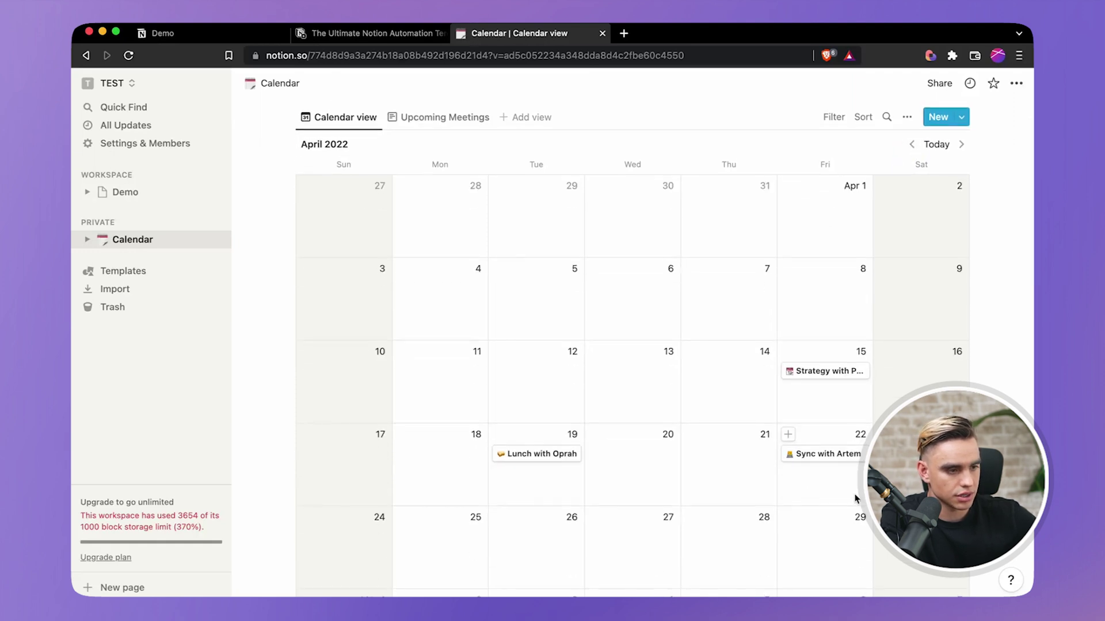
scroll(855, 498, down, 1)
drag(1004, 459, 295, 320)
key(Delete)
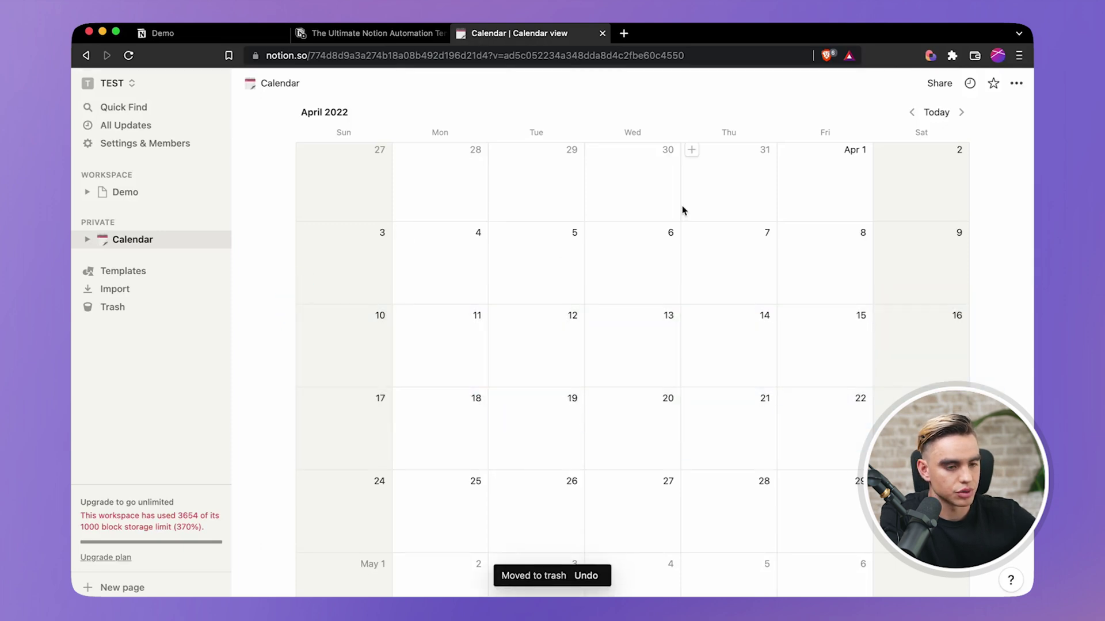
- Run the G Cal to Notion playbook from Bardeen and look through the created Notion pages
key(alt+b)
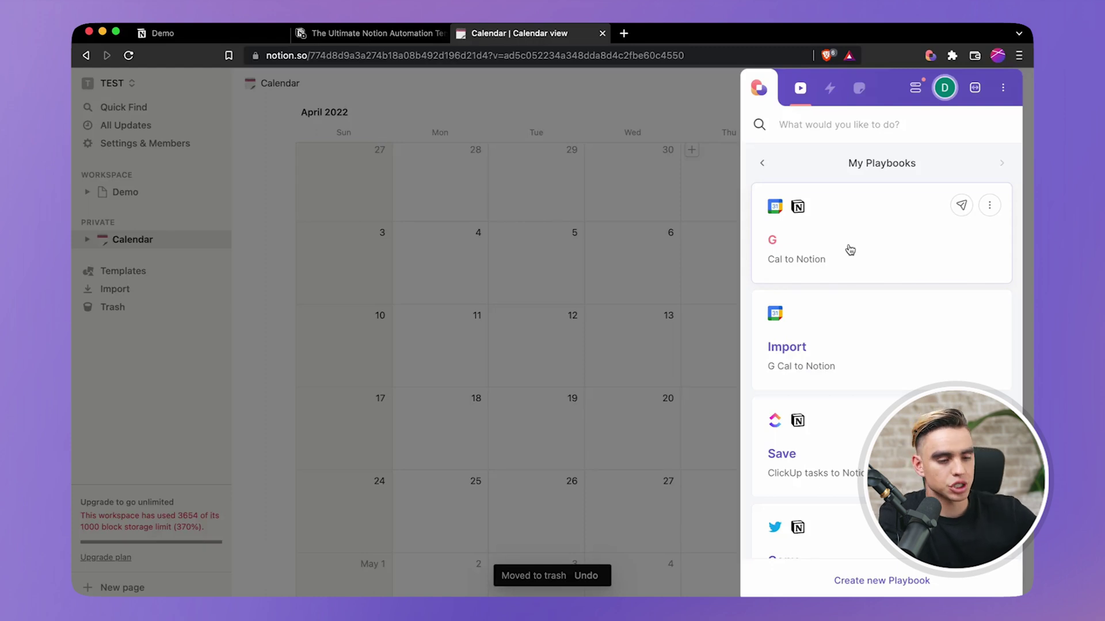
click(850, 249)
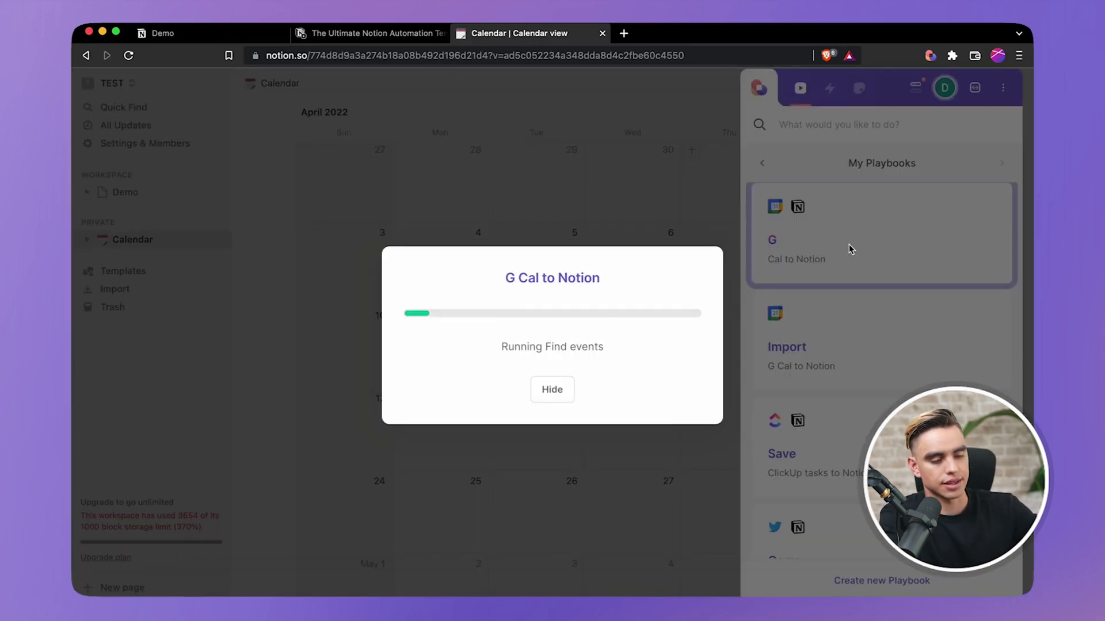
scroll(633, 326, down, 10)
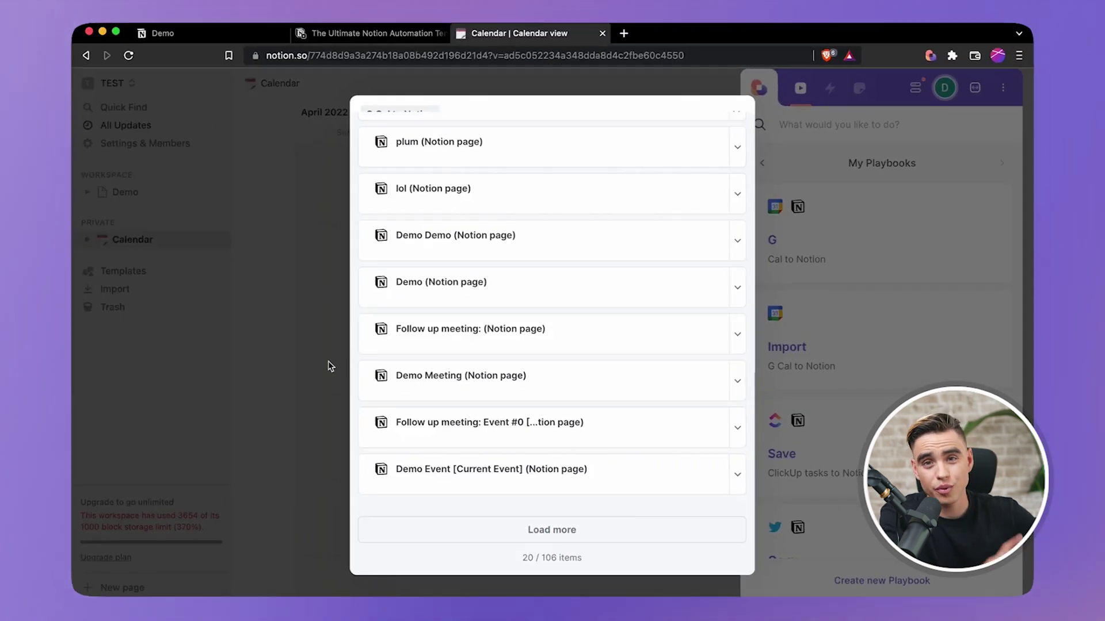
- Close the playbook results and look through the imported events in March 2022 of the Notion calendar
click(330, 364)
click(327, 365)
click(911, 202)
scroll(851, 382, down, 10)
scroll(852, 384, up, 3)
scroll(851, 383, up, 3)
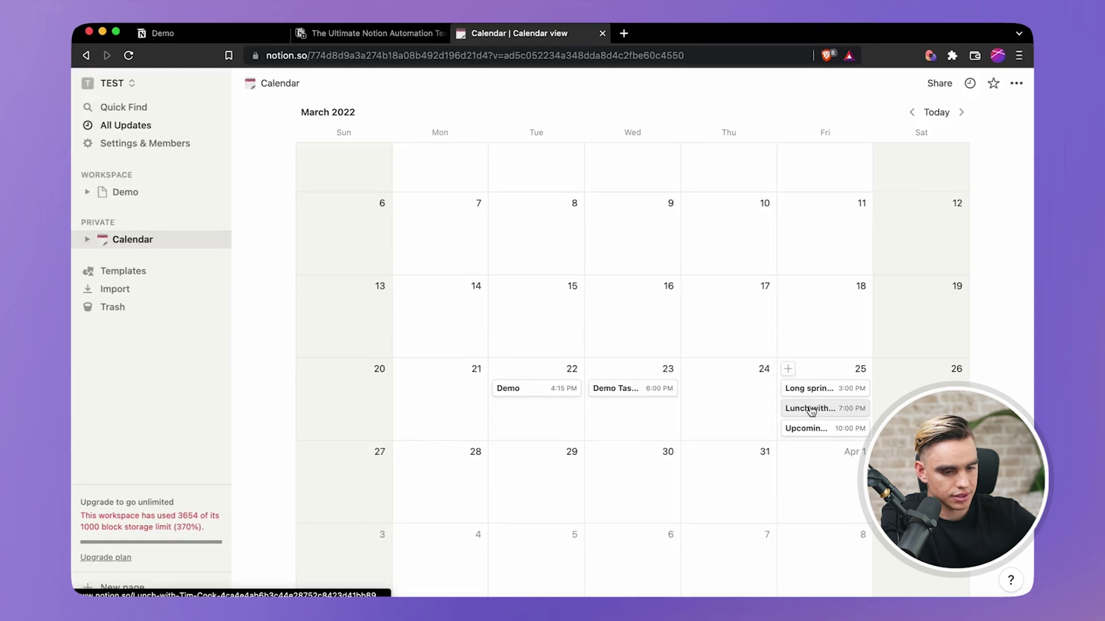
- Open the "Lunch with Tim Cook" event on March 25 and follow its Calendar Link to Google Calendar
click(800, 334)
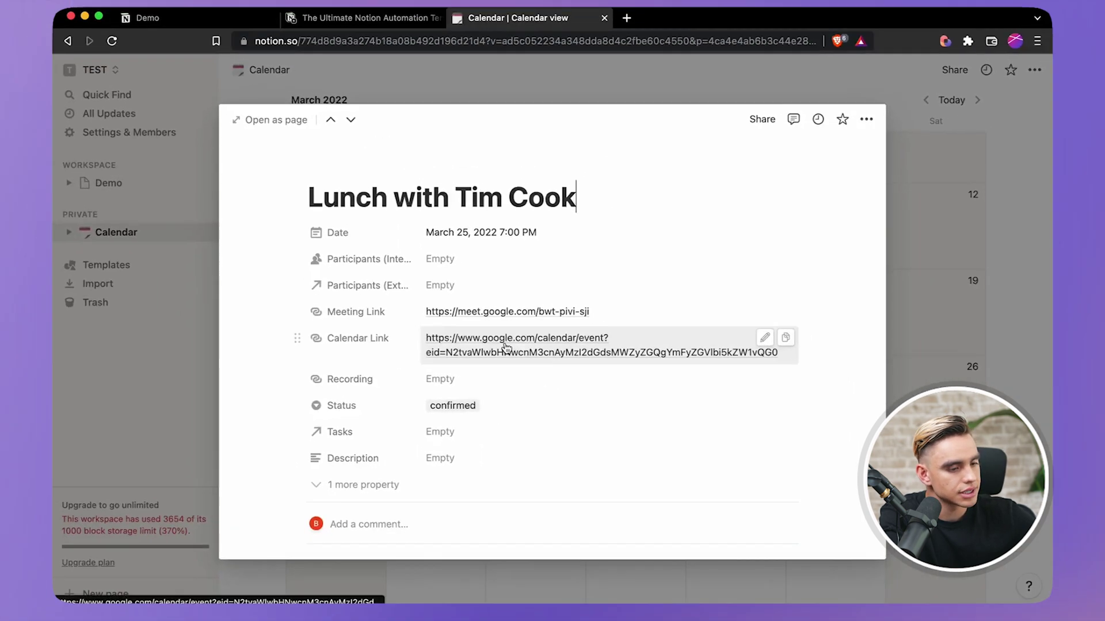
click(500, 335)
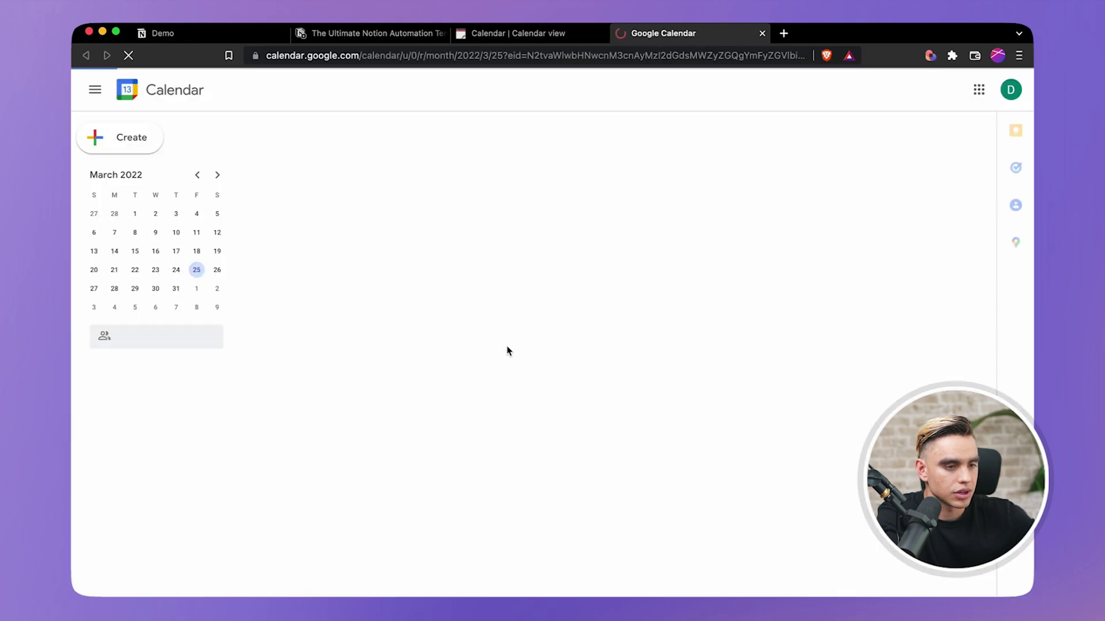
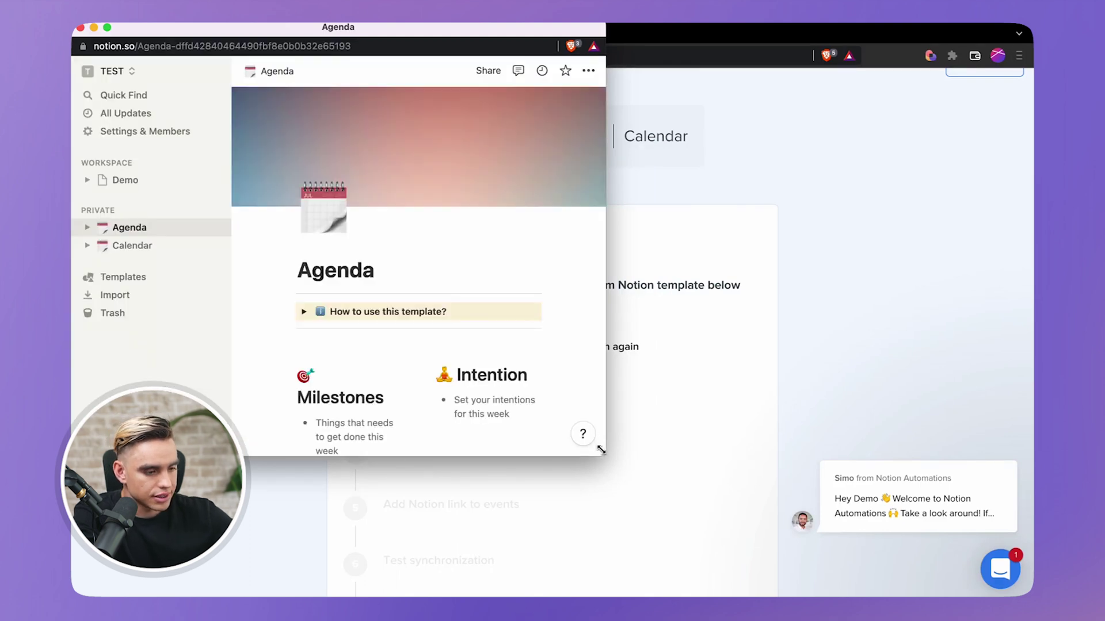
- Enlarge the Notion Agenda window to cover the whole screen and look through the Agenda page's sections
drag(601, 450, 1030, 594)
scroll(760, 439, down, 10)
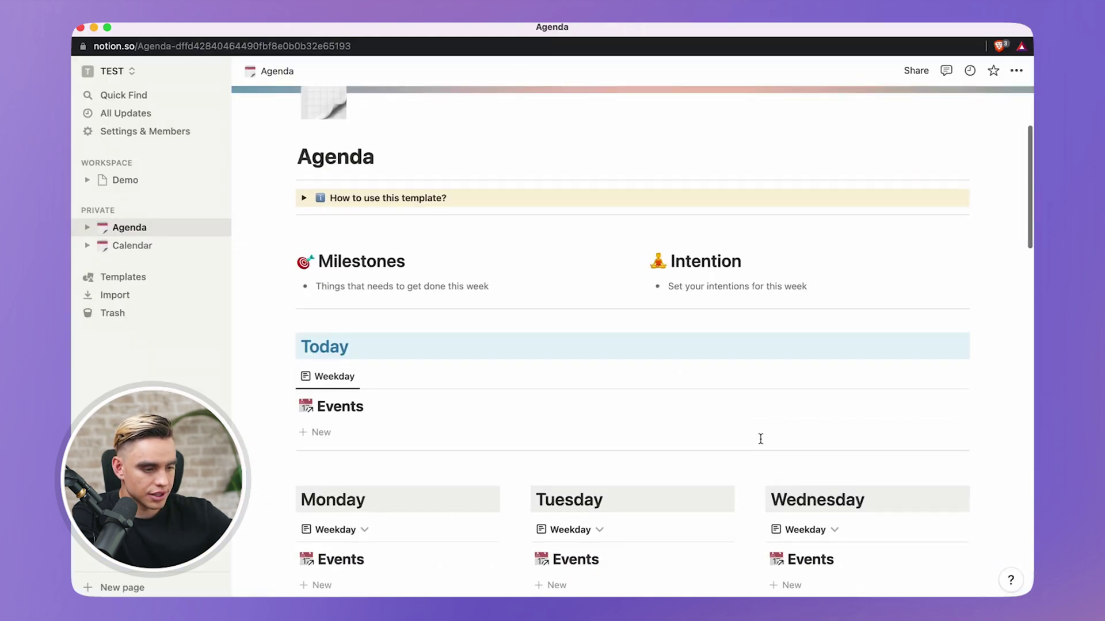
- Look through the Agenda page's weekday sections and monthly view, check the Calendar database's views, and close the Notion window
scroll(566, 472, down, 20)
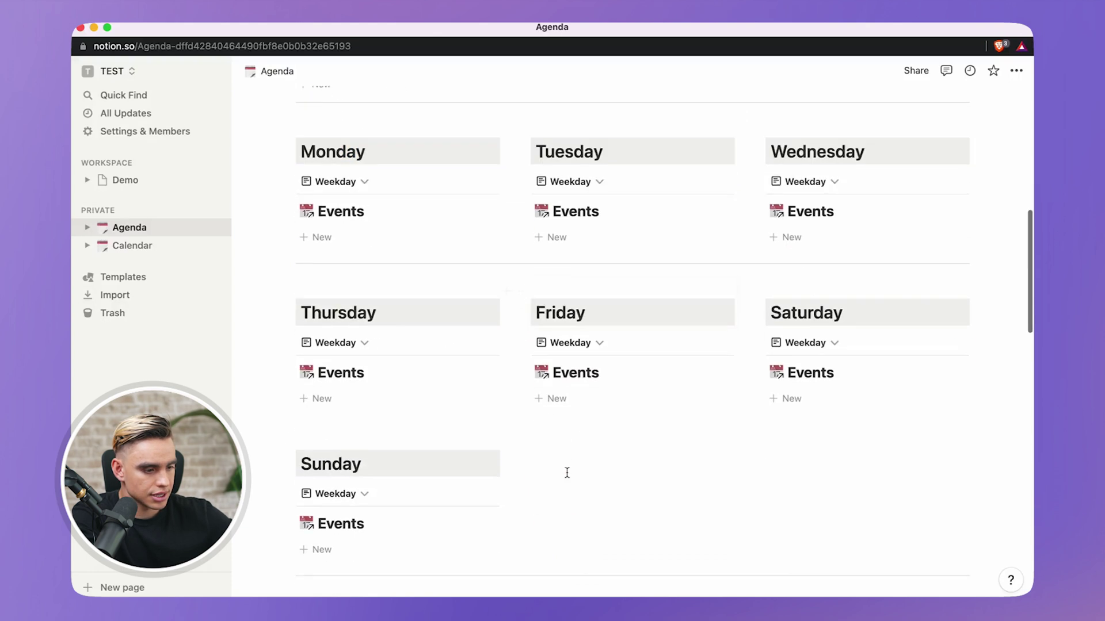
scroll(566, 477, down, 1)
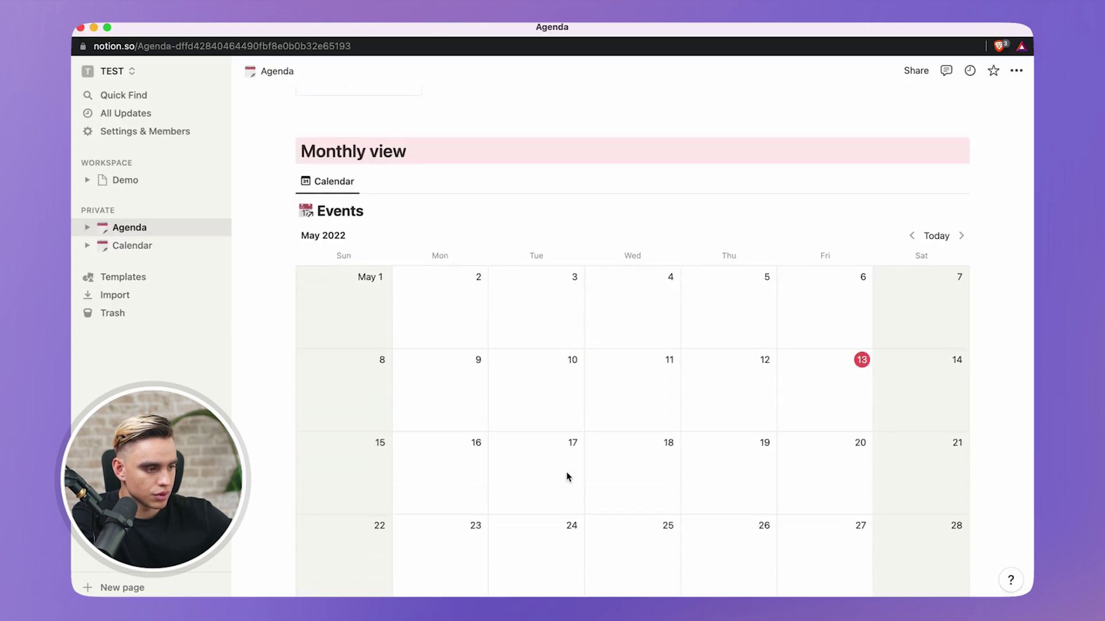
click(133, 249)
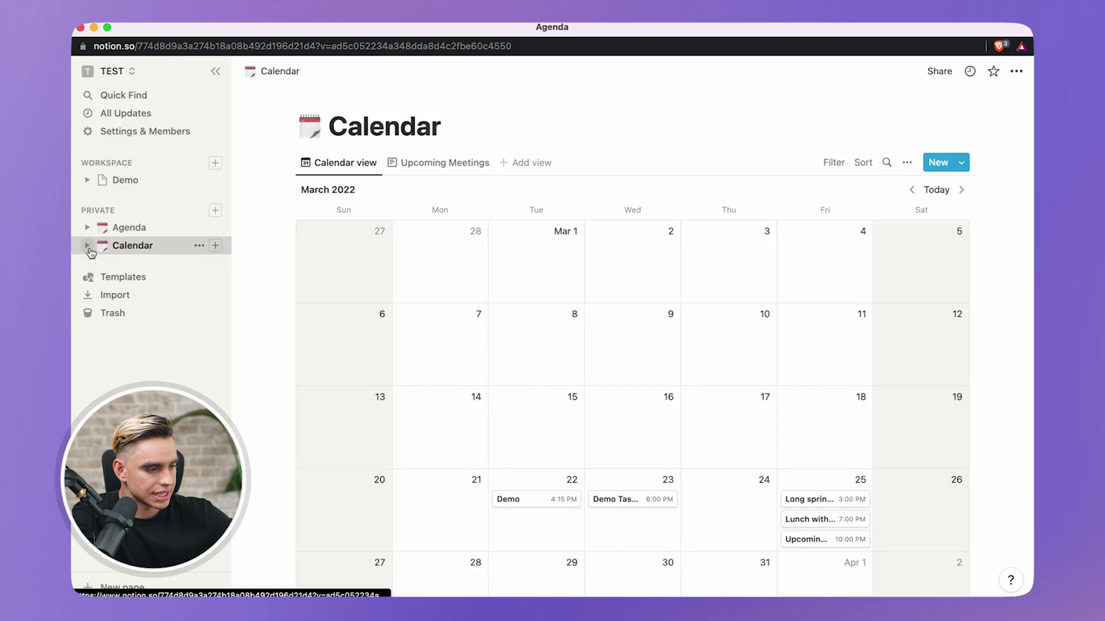
click(88, 248)
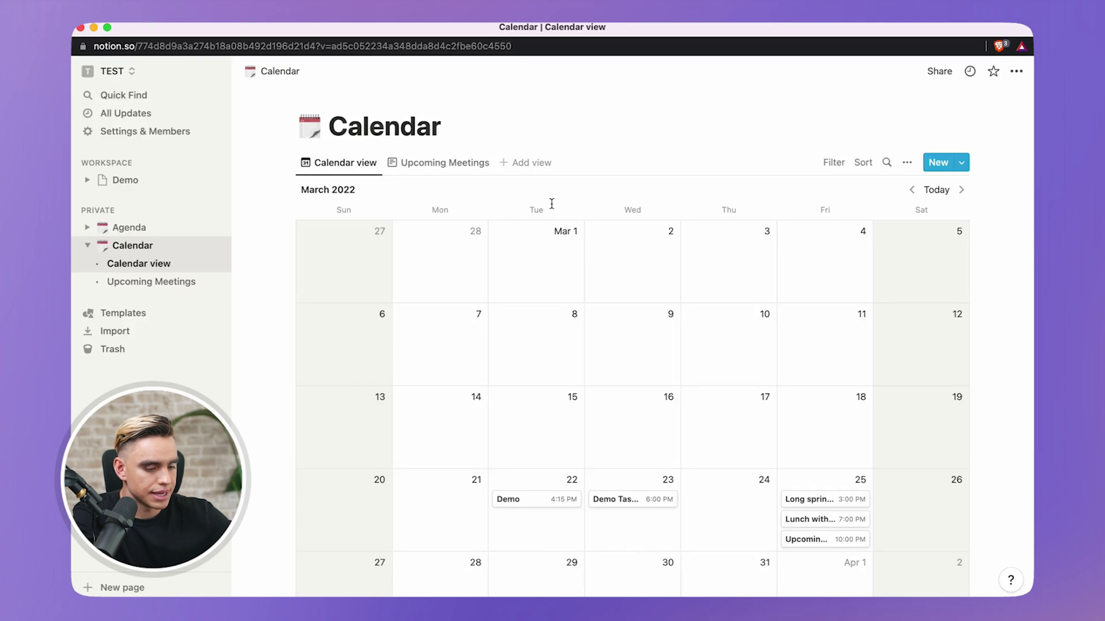
key(super+w)
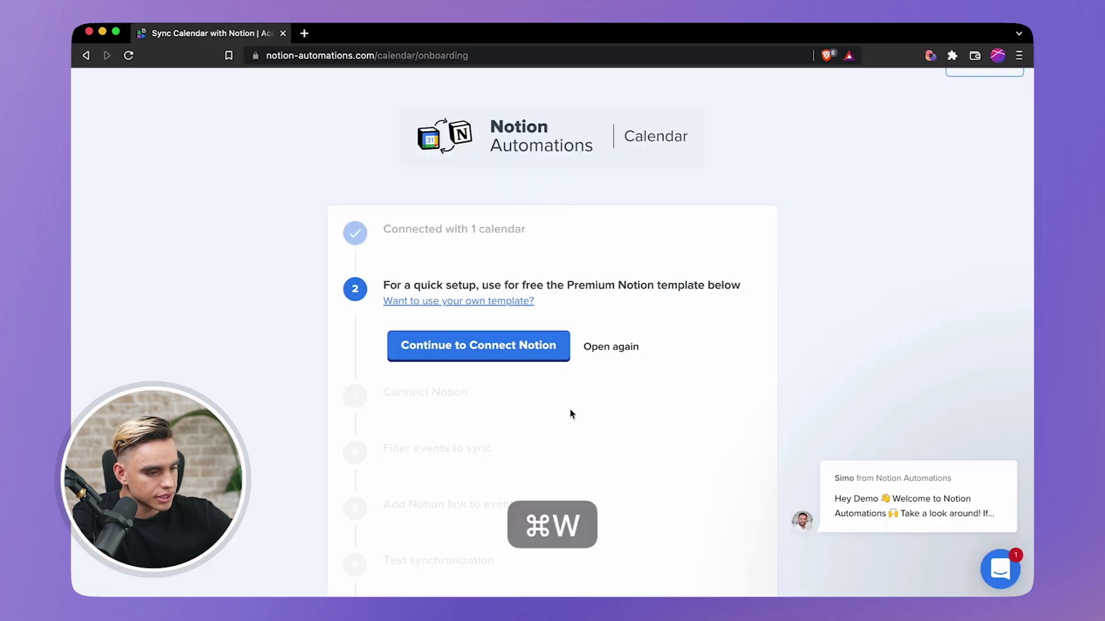
- Connect the TEST Notion workspace to Notion Automations, allowing access to all private pages, Agenda and Calendar
click(509, 353)
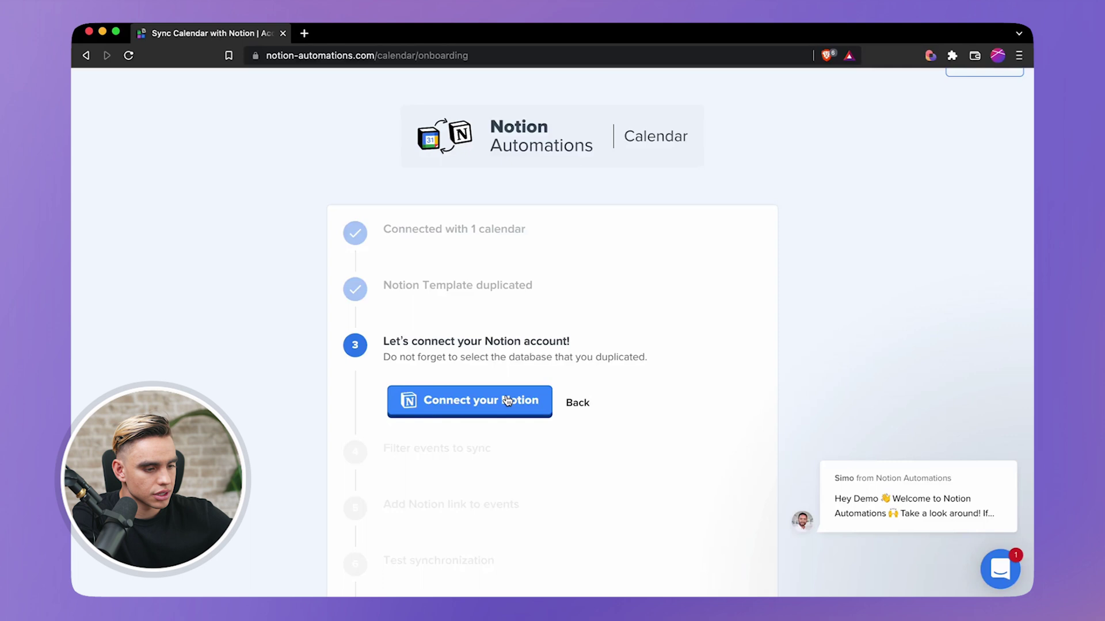
click(505, 401)
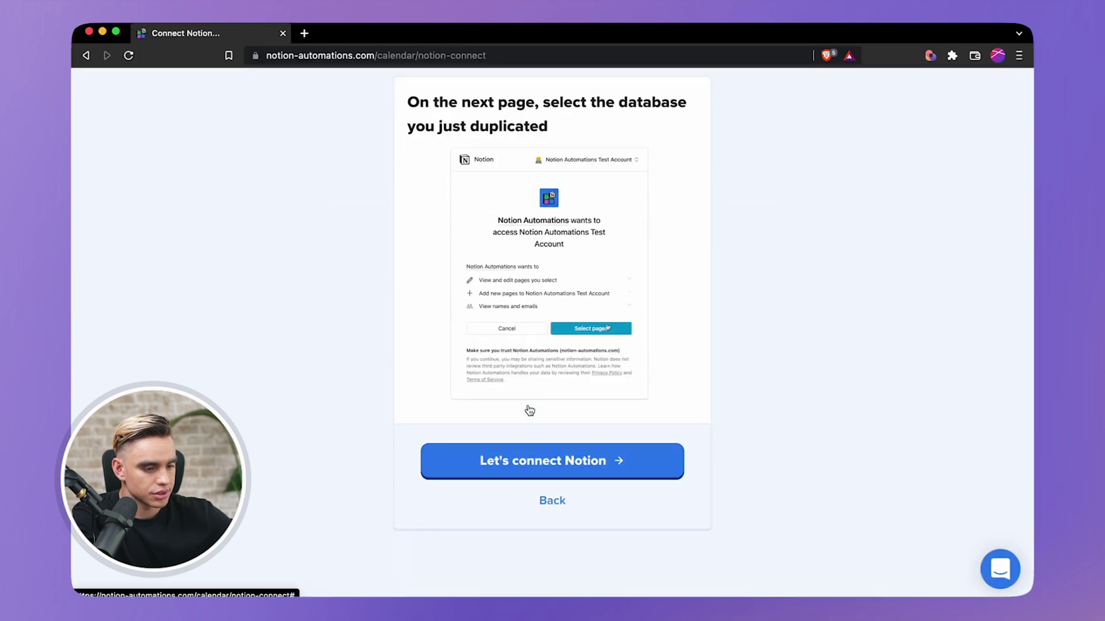
click(606, 469)
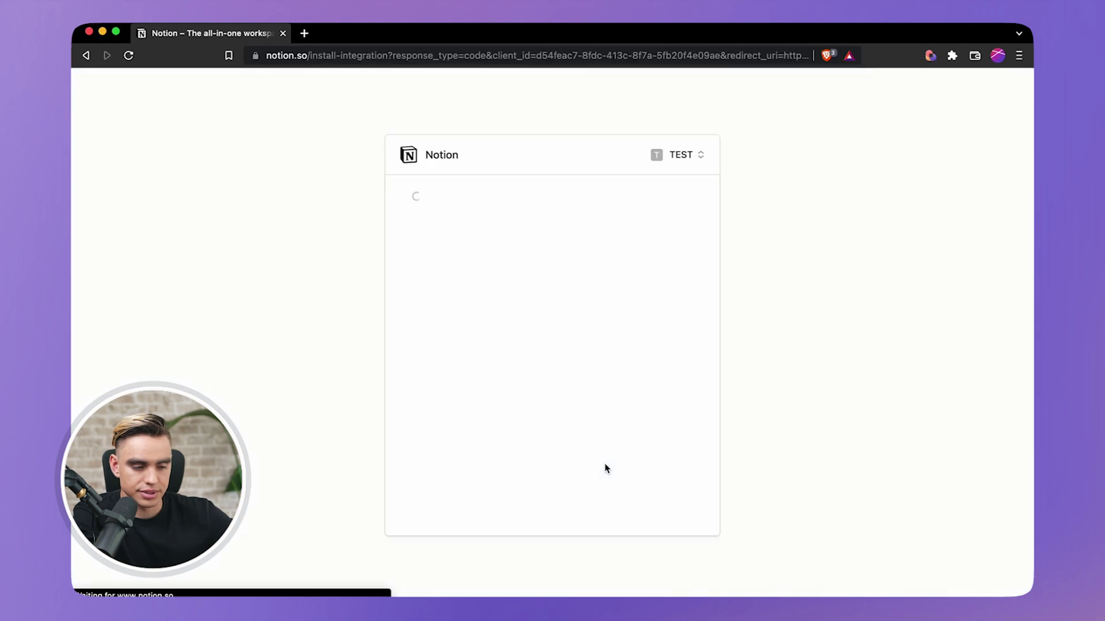
click(605, 451)
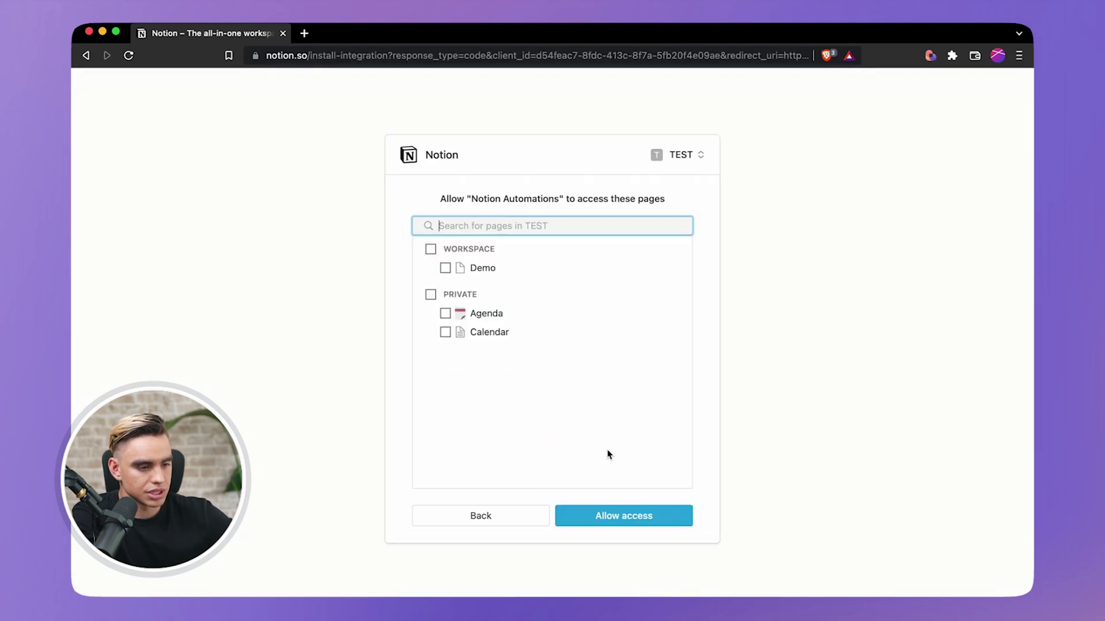
click(431, 295)
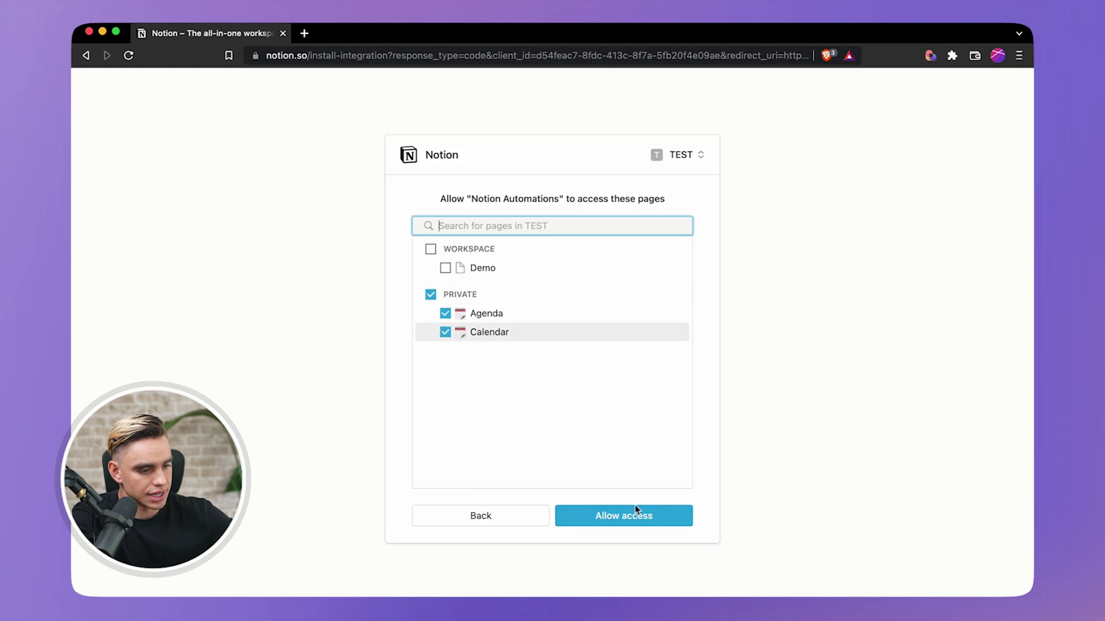
click(651, 521)
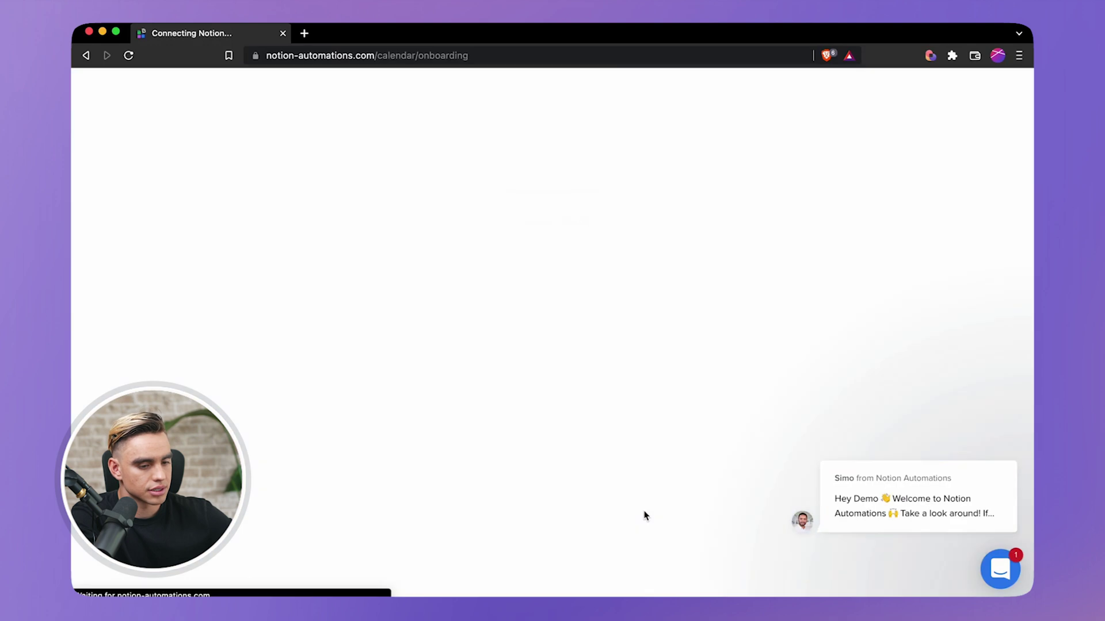
- Open the Notion workspace in a new browser tab to find the database link for the connection
scroll(644, 514, down, 2)
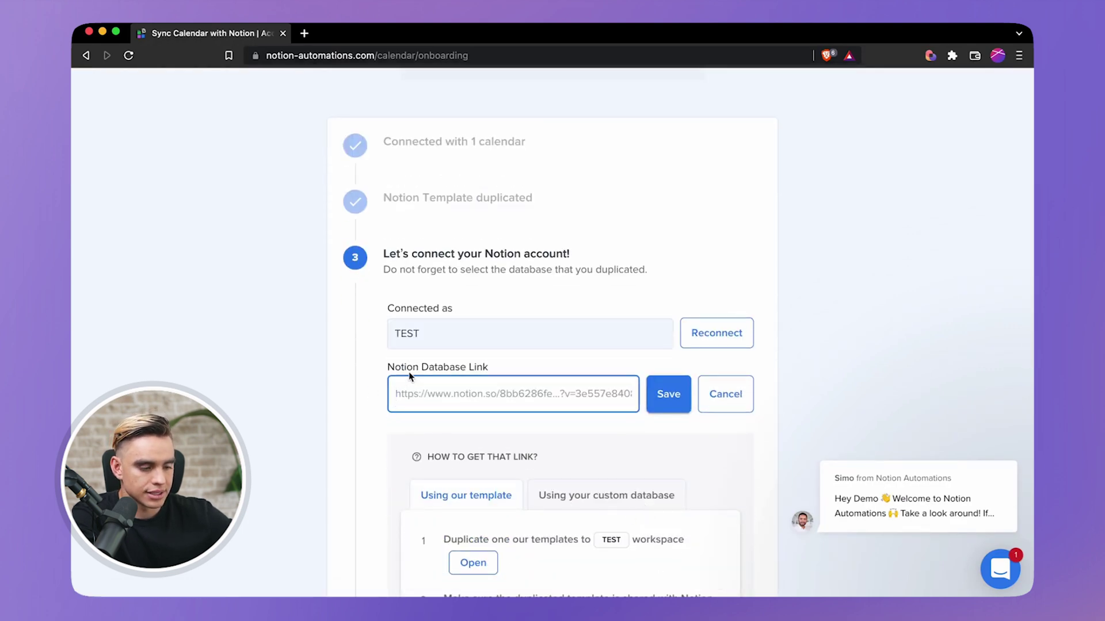
click(304, 34)
text(notion)
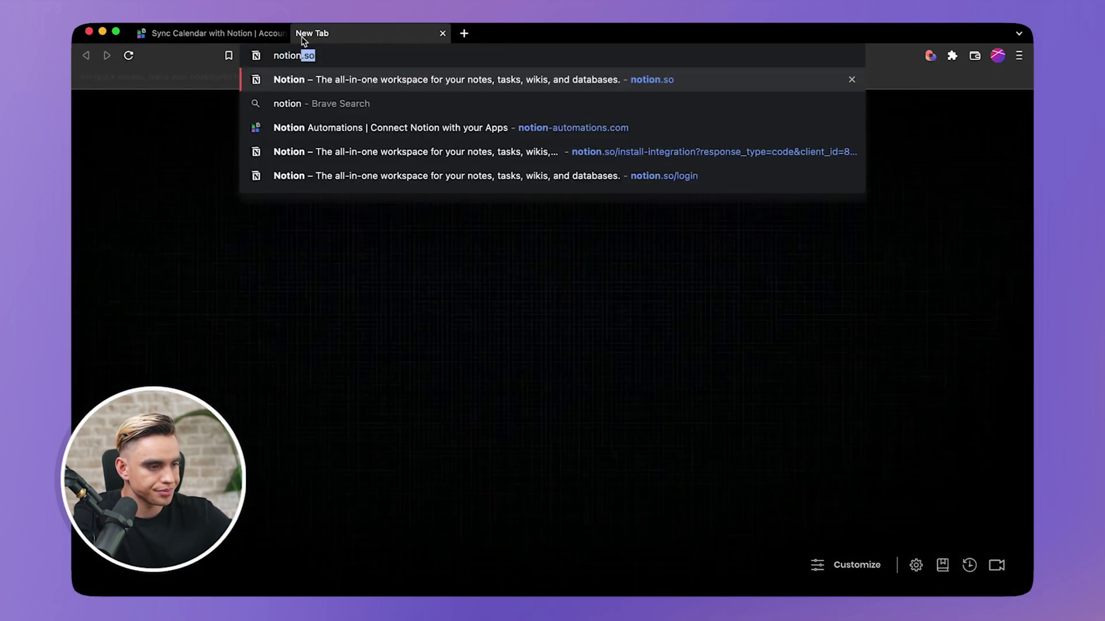
key(Return)
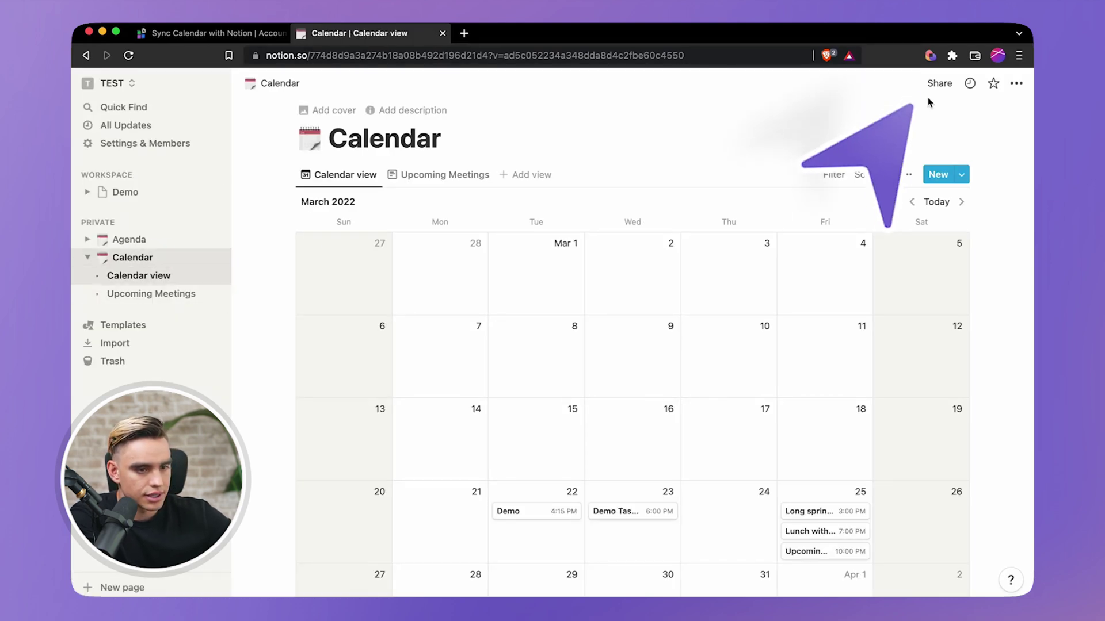
- Copy the Calendar database's share link and submit it as the Notion Database Link in Notion Automations
click(941, 84)
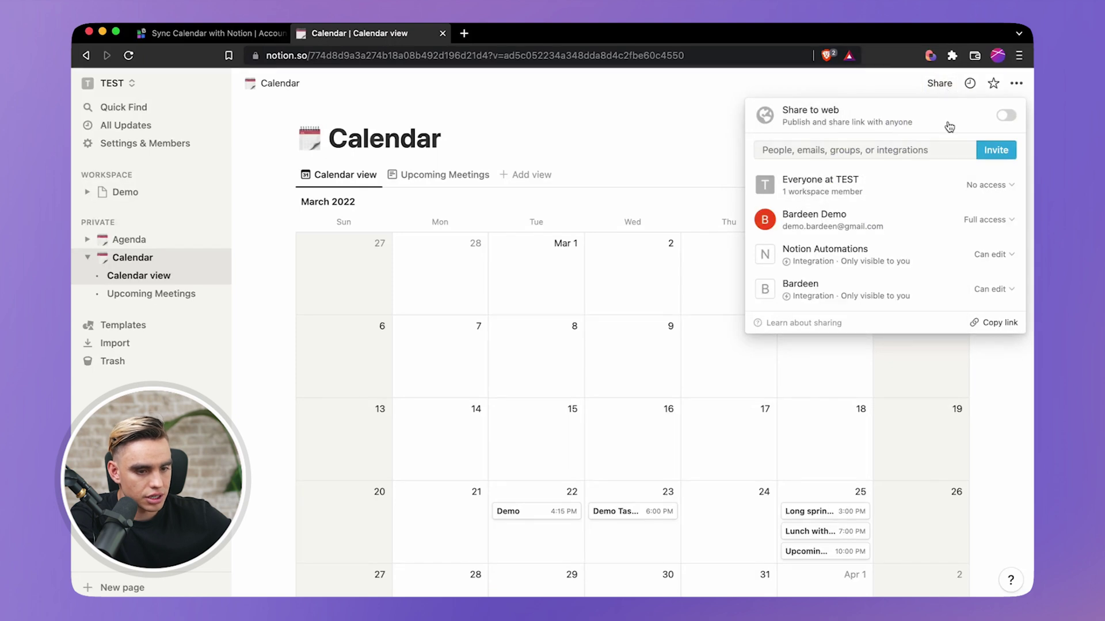
click(1002, 322)
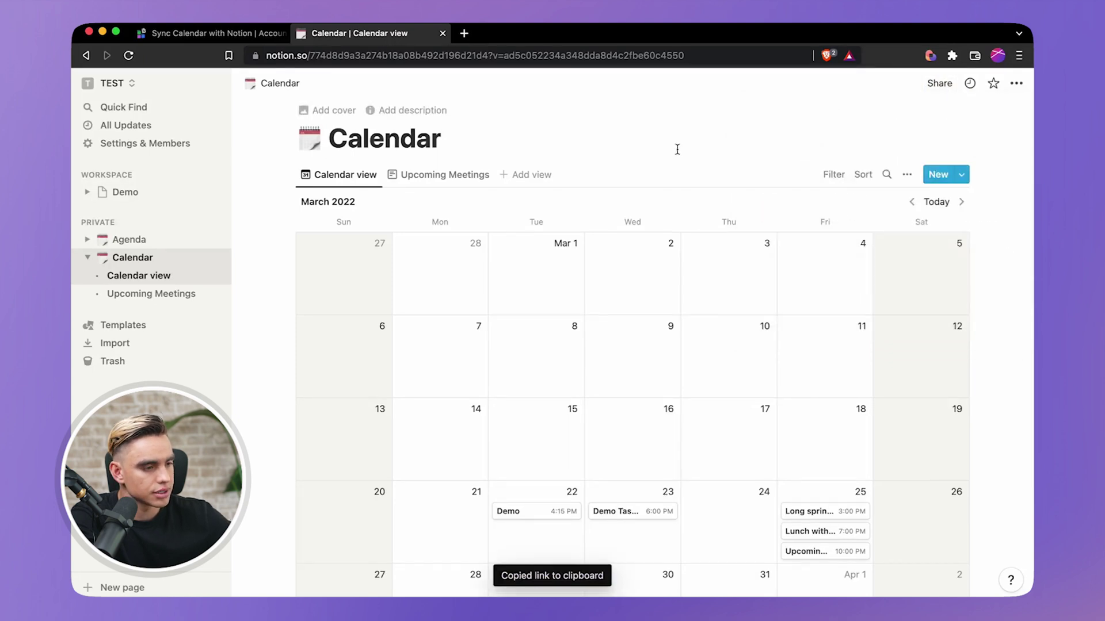
key(super)
key(super+1)
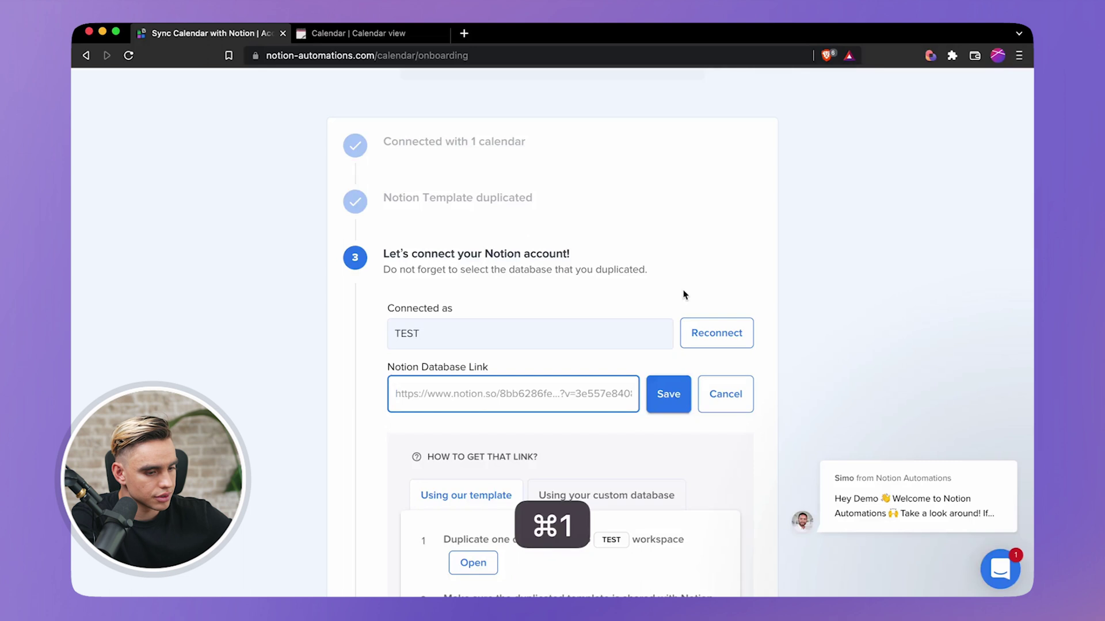
key(super+v)
click(656, 410)
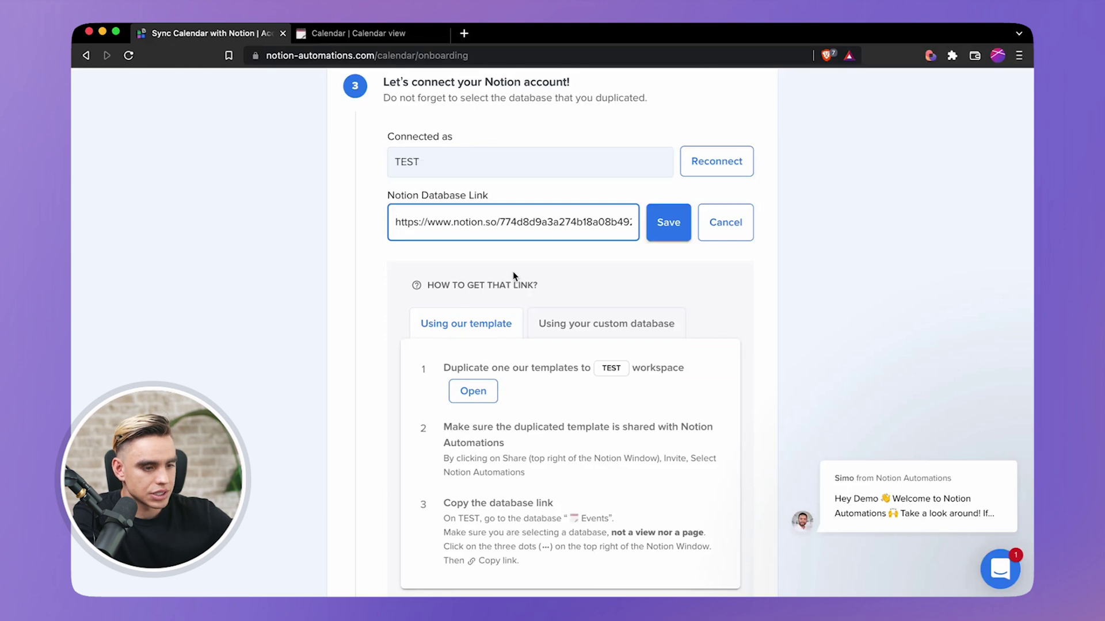
- Return to the Notion Calendar database, check its sharing with Notion Automations, and copy its link again
click(359, 34)
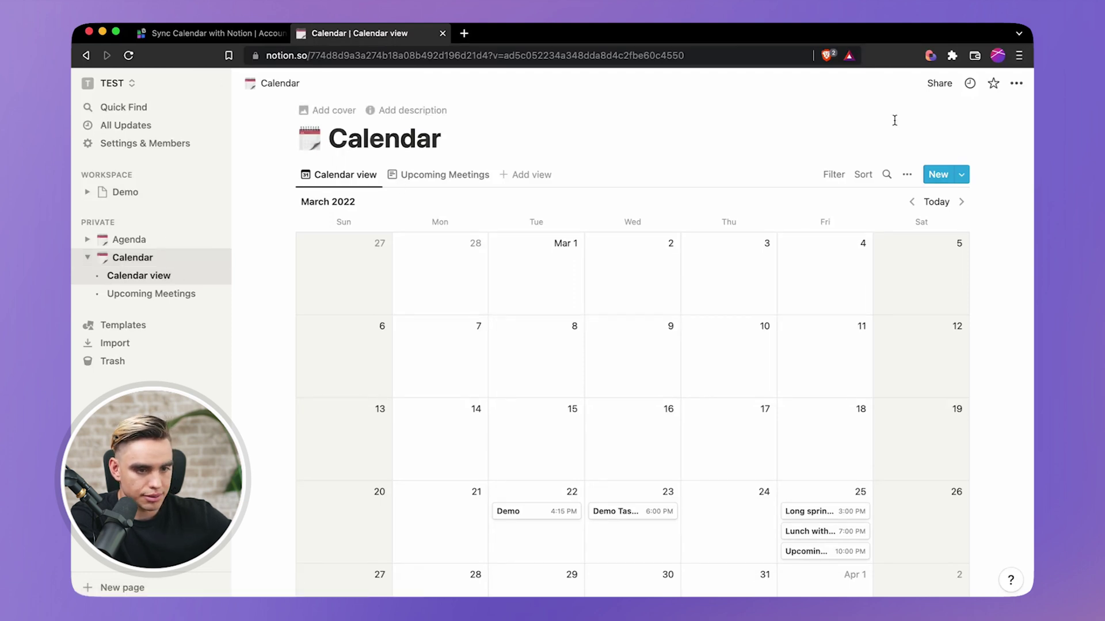
click(939, 84)
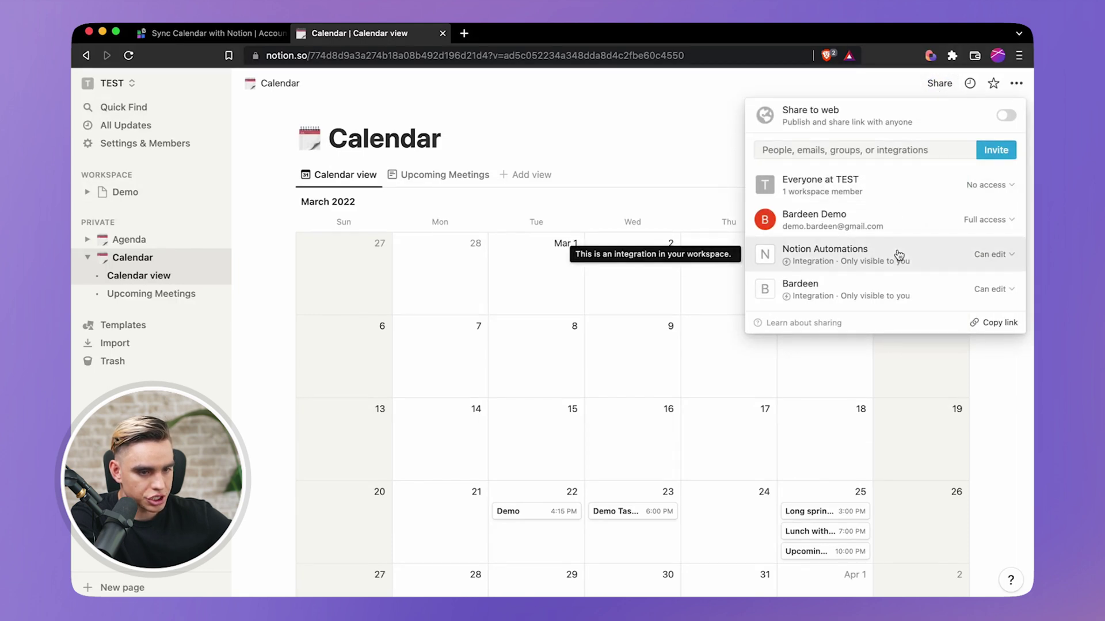
click(998, 324)
scroll(901, 324, down, 2)
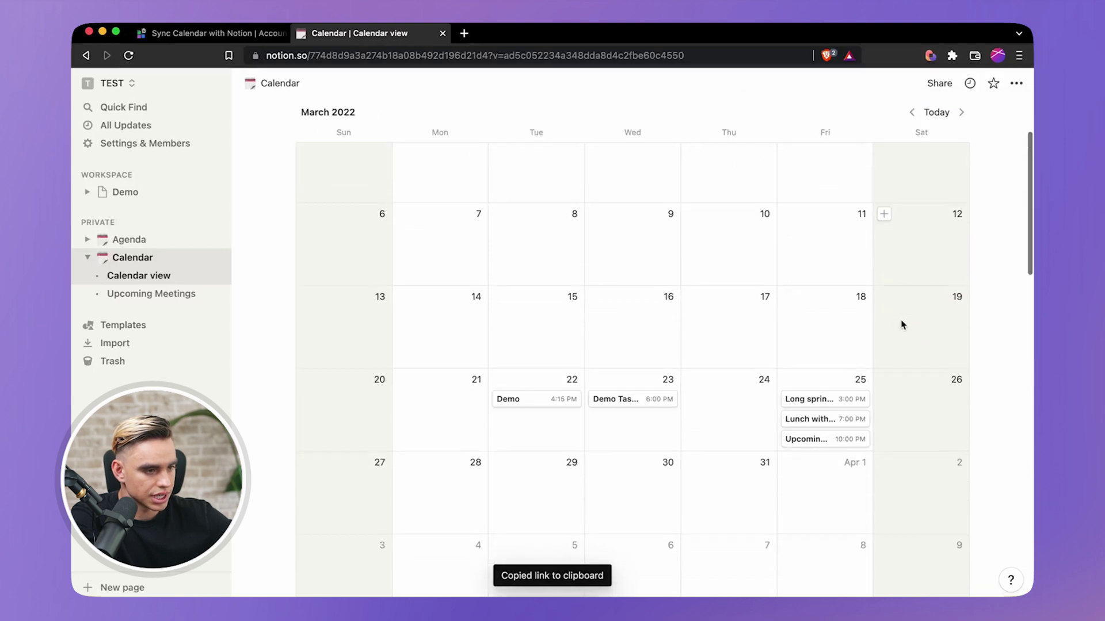
scroll(902, 324, up, 2)
click(489, 56)
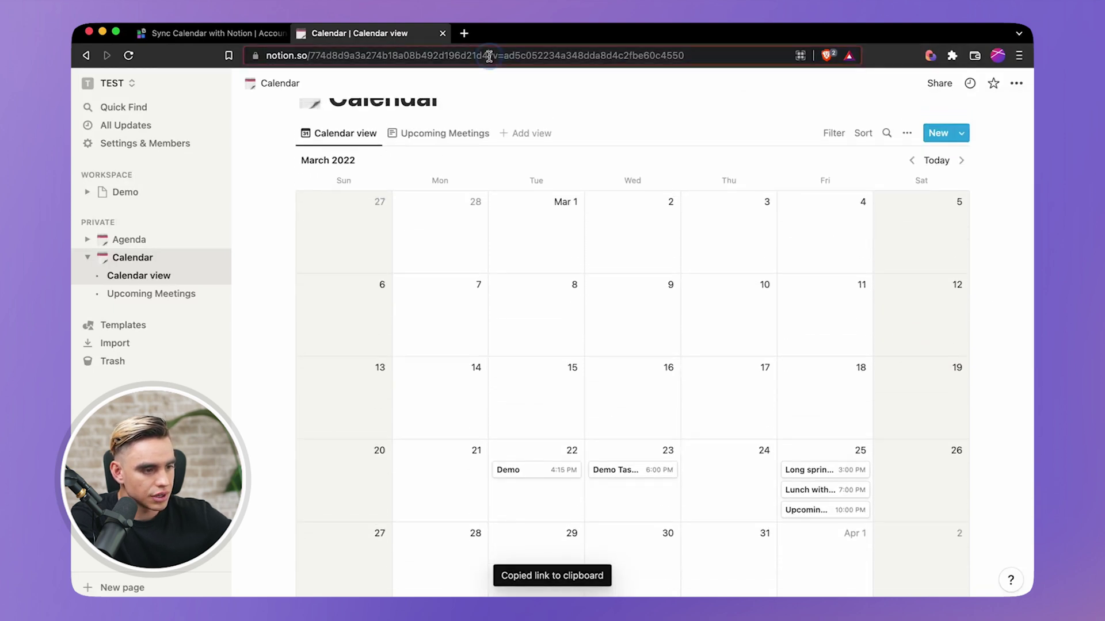
drag(489, 56, 637, 69)
- Open the Events database from the Agenda page's Today section and copy its full page address
click(138, 240)
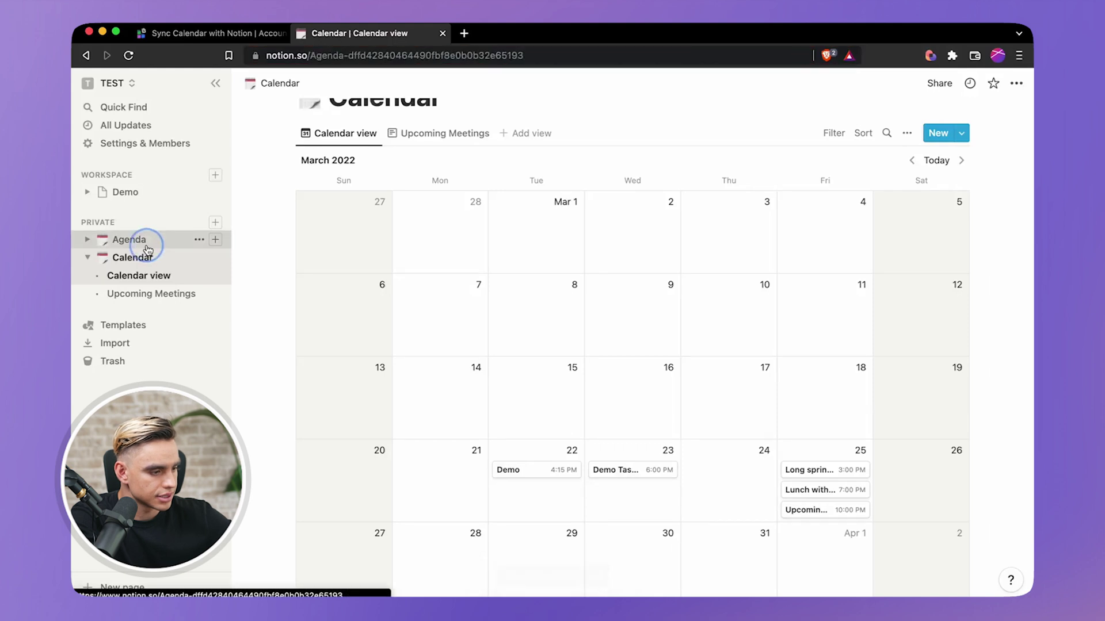
scroll(414, 493, down, 3)
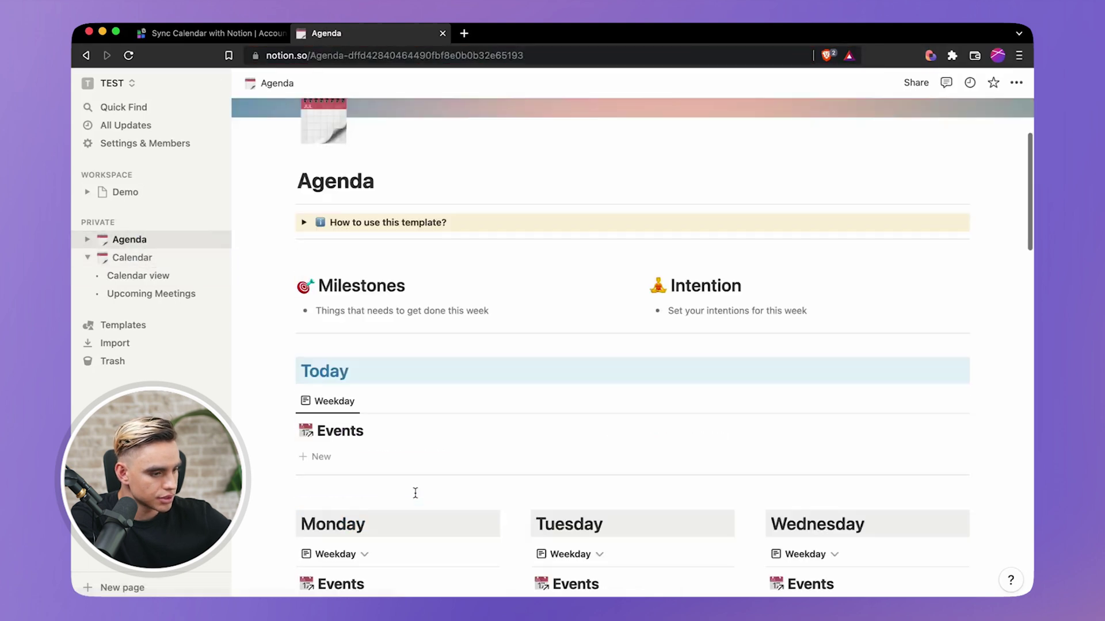
click(315, 384)
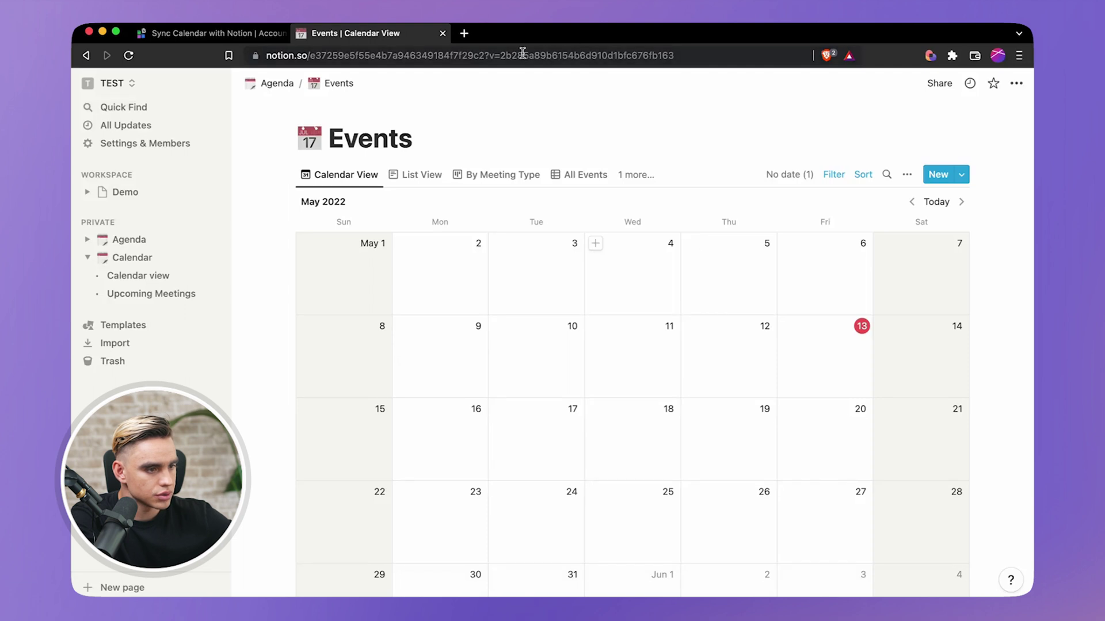
click(483, 54)
key(super+c)
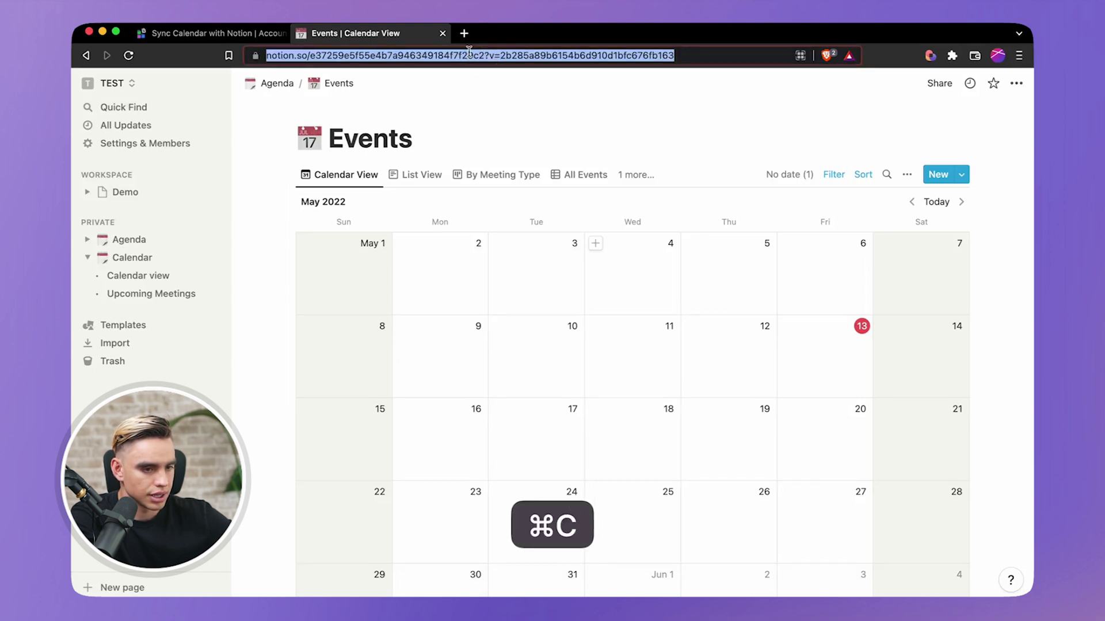
- Replace the Notion Database Link with the copied Events database address, save it, and continue to the event filter
click(207, 33)
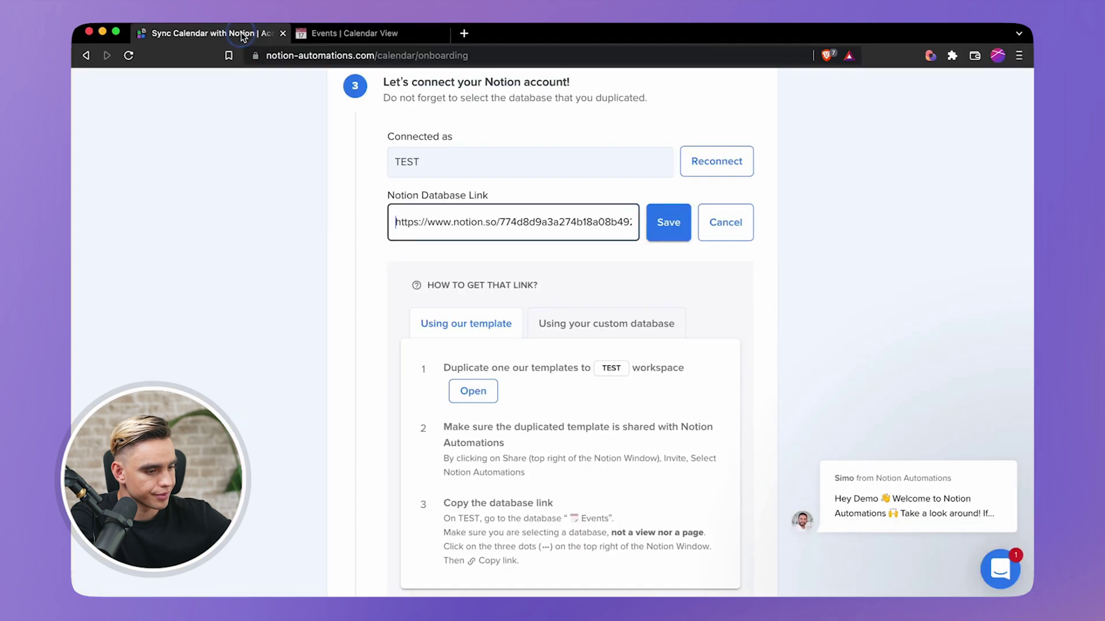
key(super+a)
key(super+v)
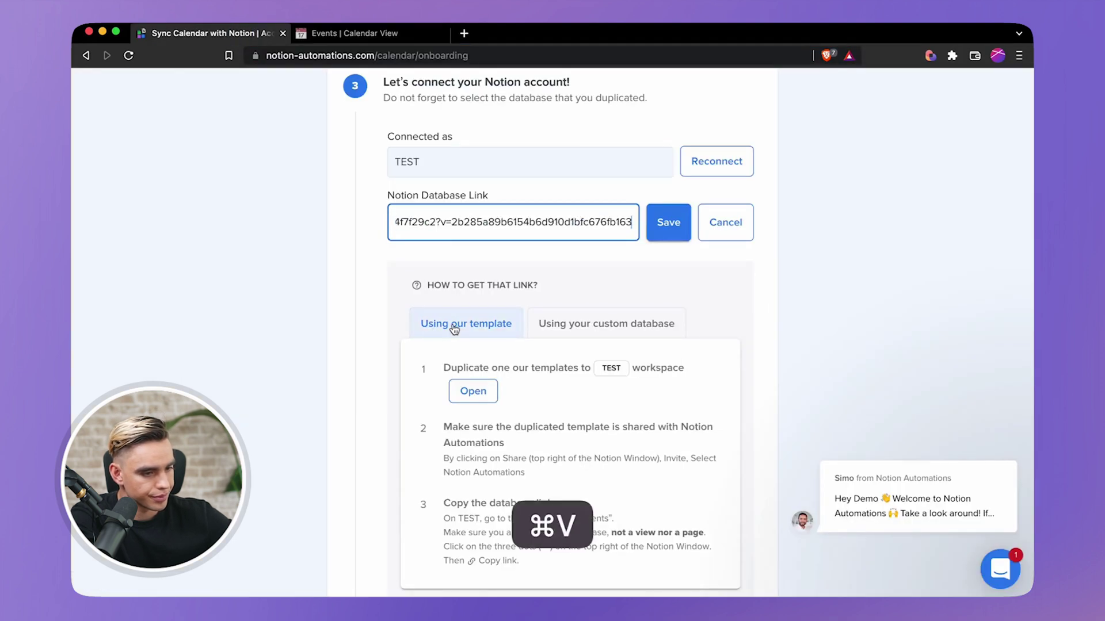
click(671, 223)
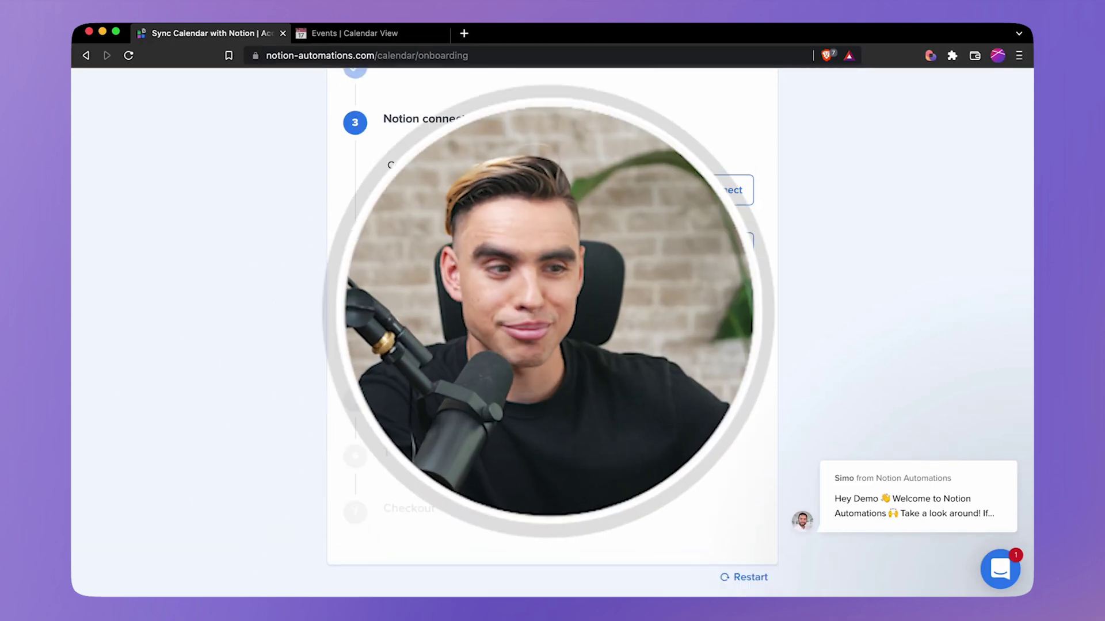
click(408, 303)
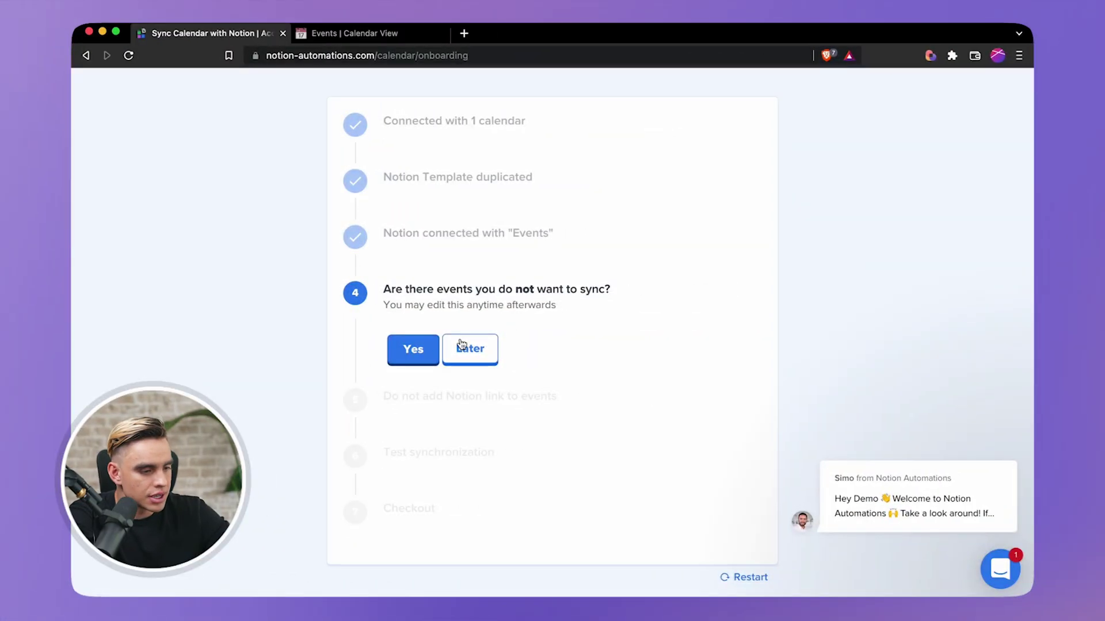
- Exclude all-day events and recurring events from the synchronization and continue to the Notion link question
click(420, 347)
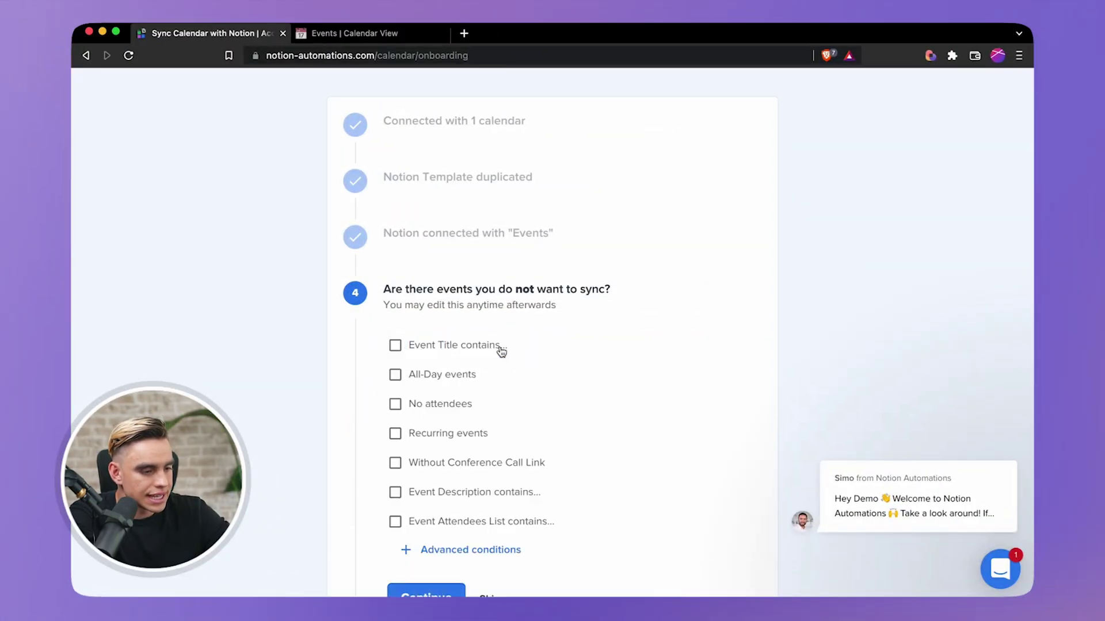
scroll(575, 431, down, 2)
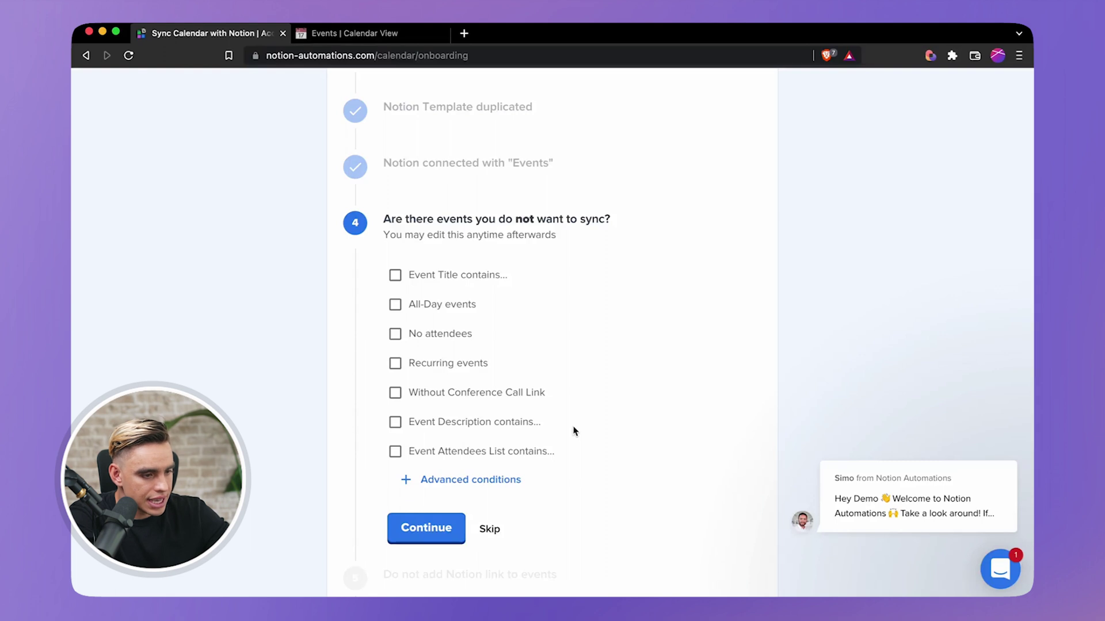
click(395, 308)
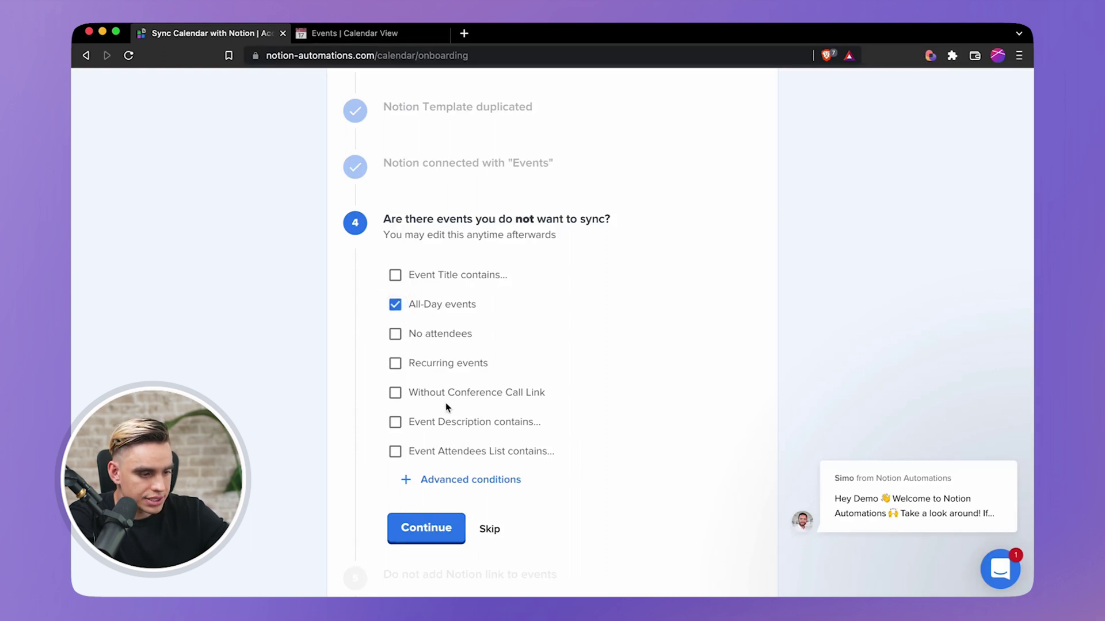
click(395, 365)
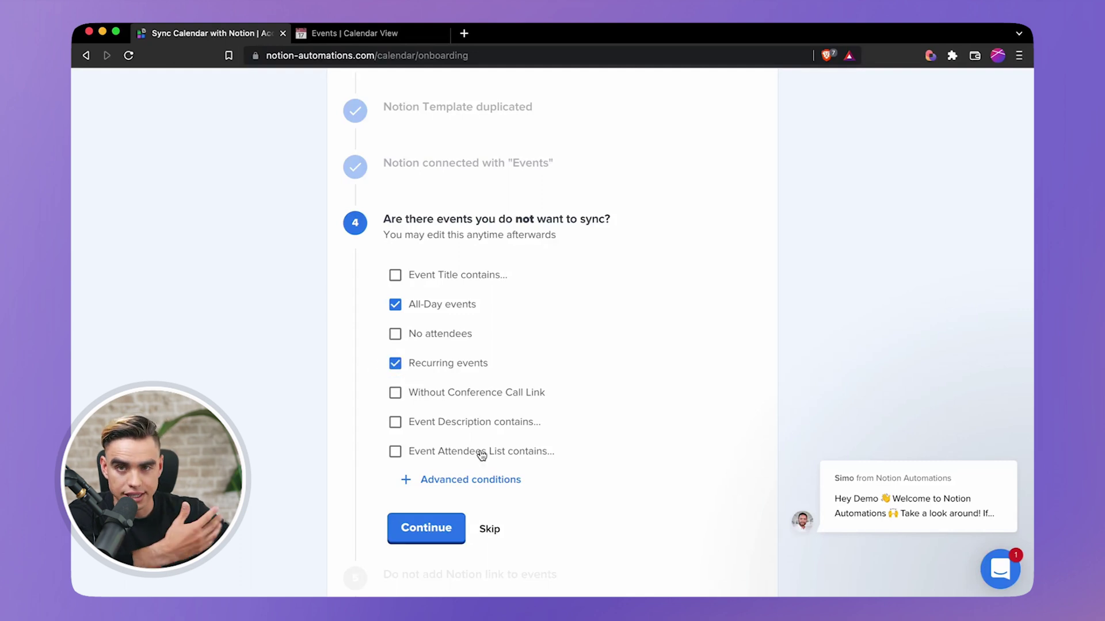
click(458, 526)
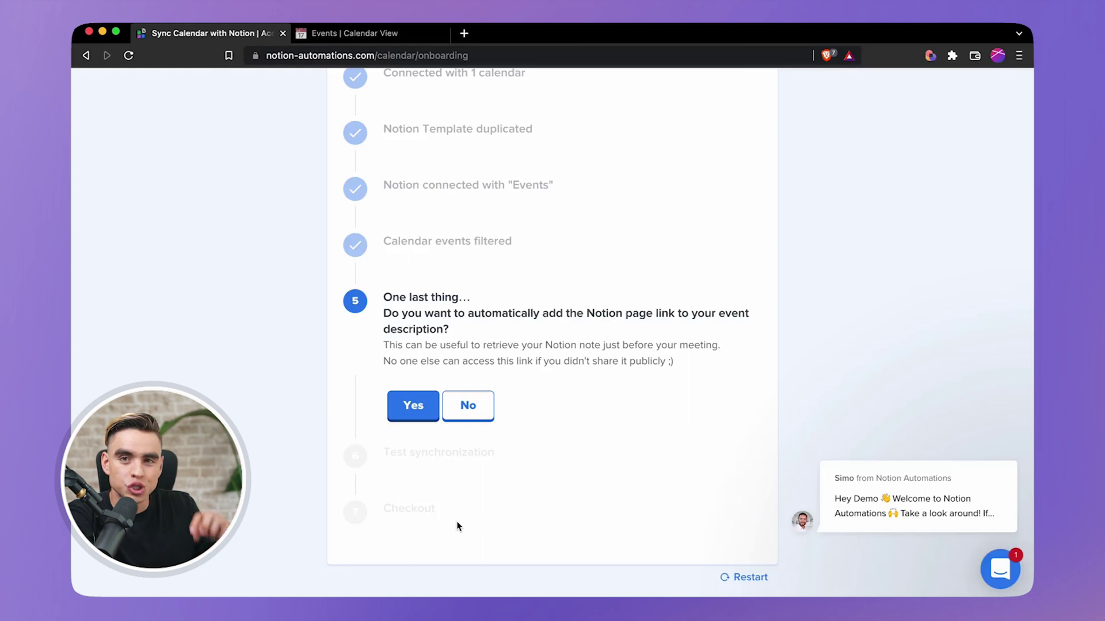
- Open Google Calendar's March 2022 month in a new tab and inspect the description field in the "Lunch with Tim Cook" event details
key(super)
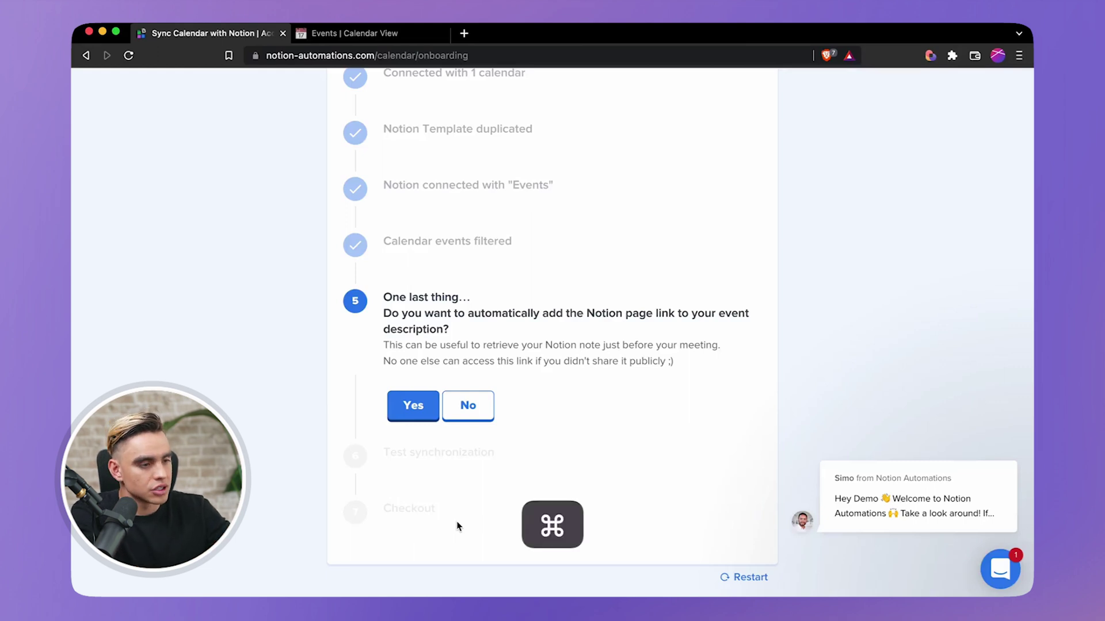
key(super+t)
text(go)
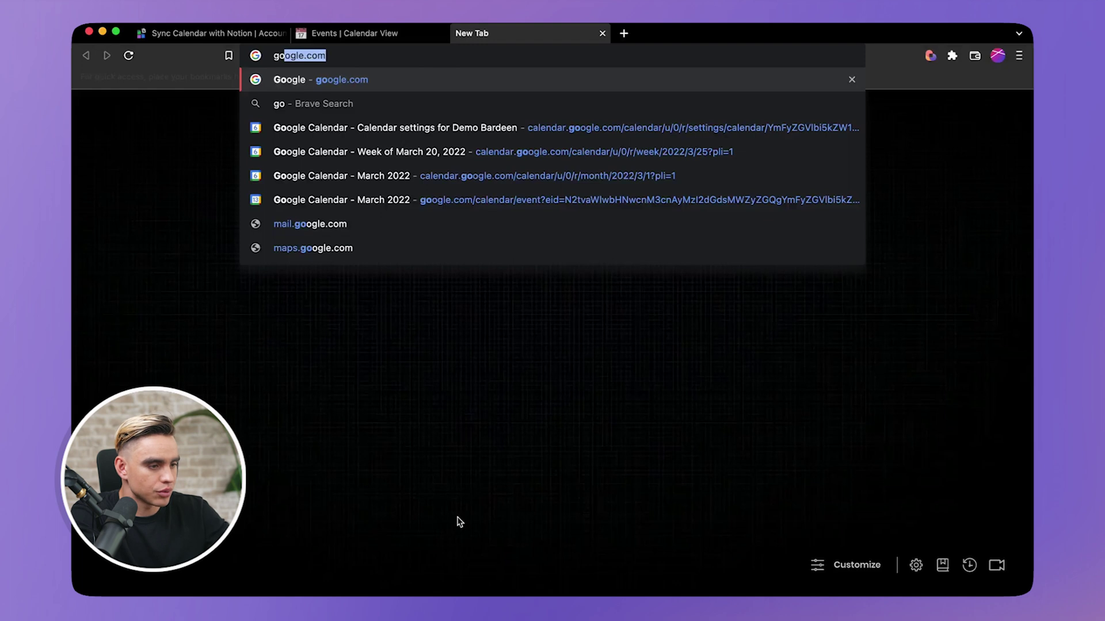
click(412, 175)
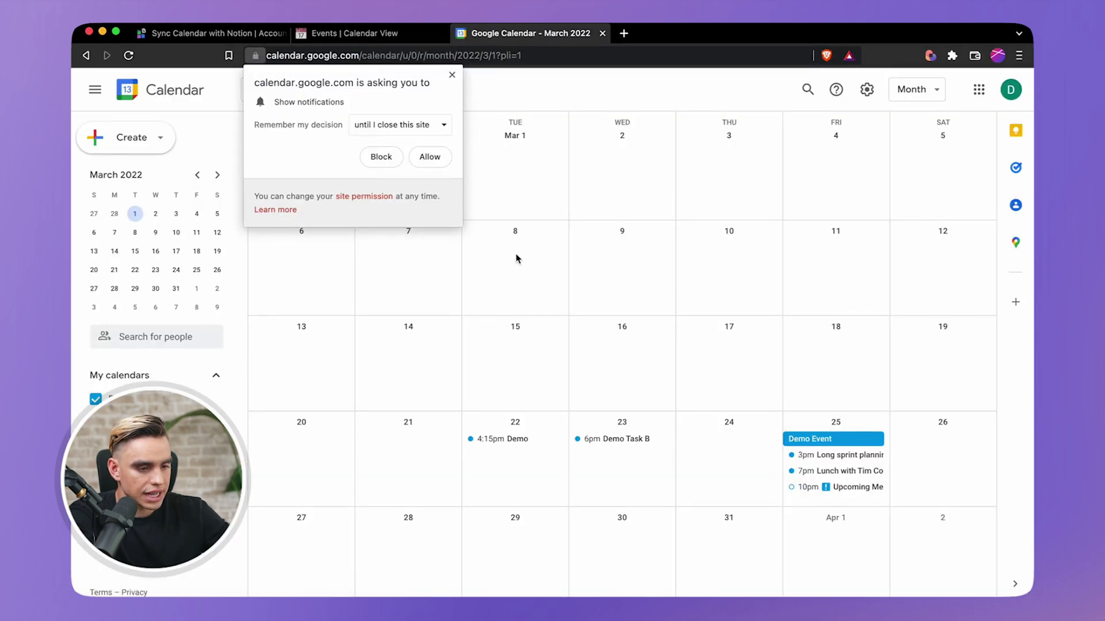
click(840, 476)
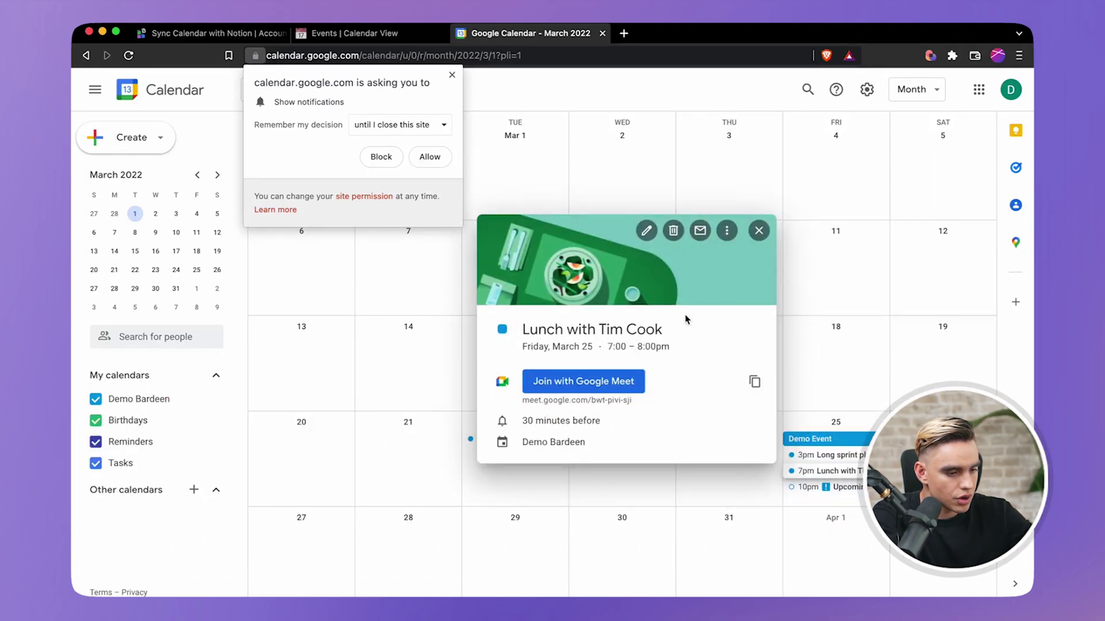
click(647, 231)
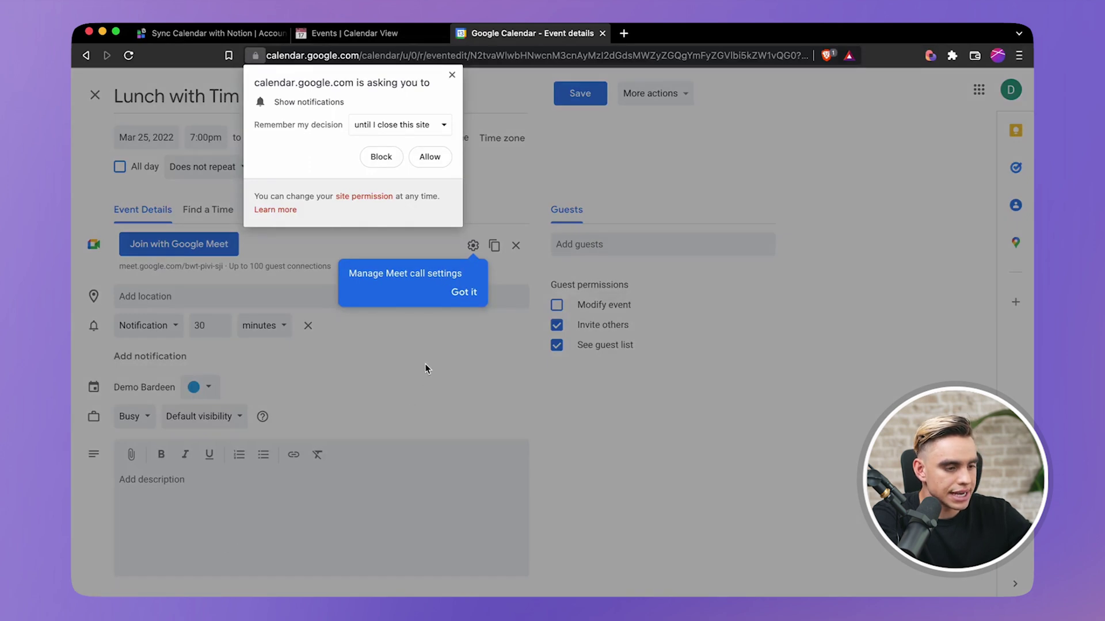
click(459, 296)
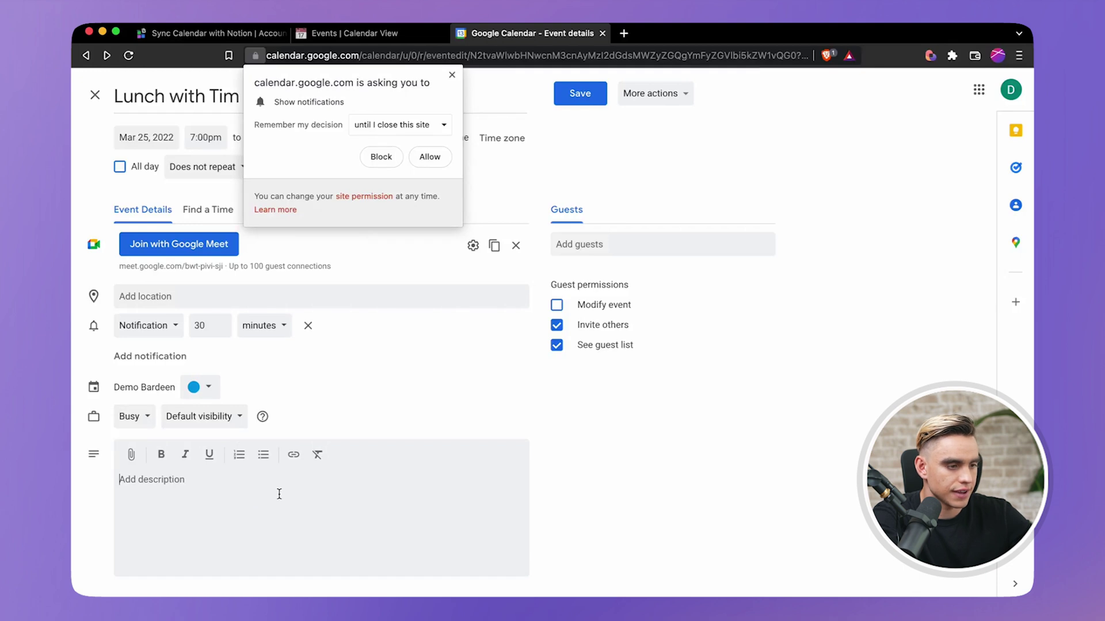
click(452, 75)
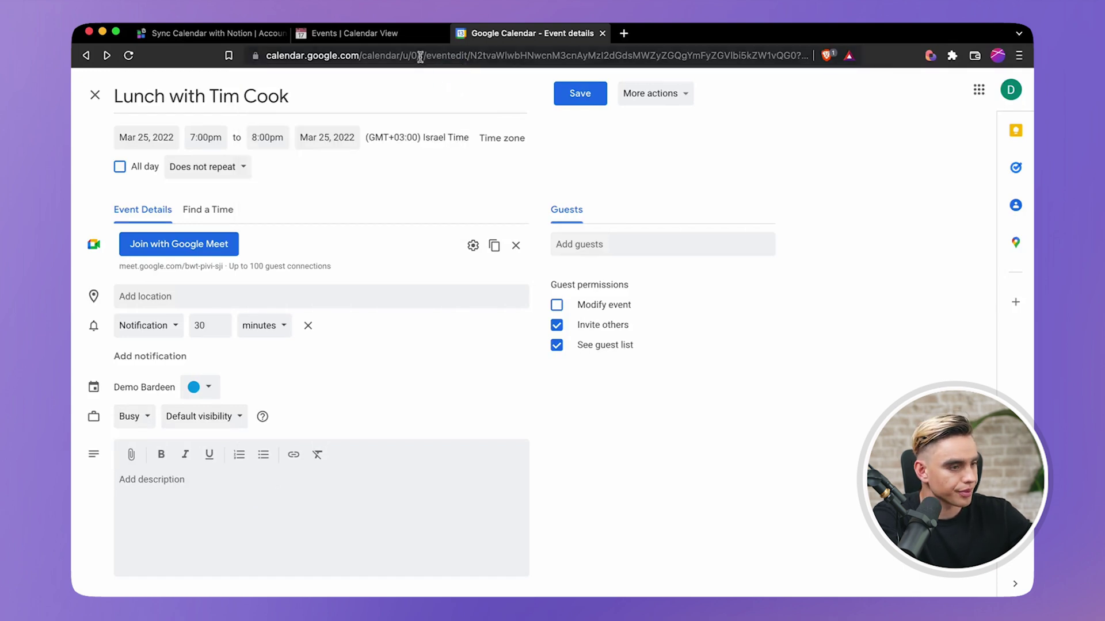
- Return to the Notion Automations onboarding and agree to add the Notion page link to event descriptions automatically
click(203, 36)
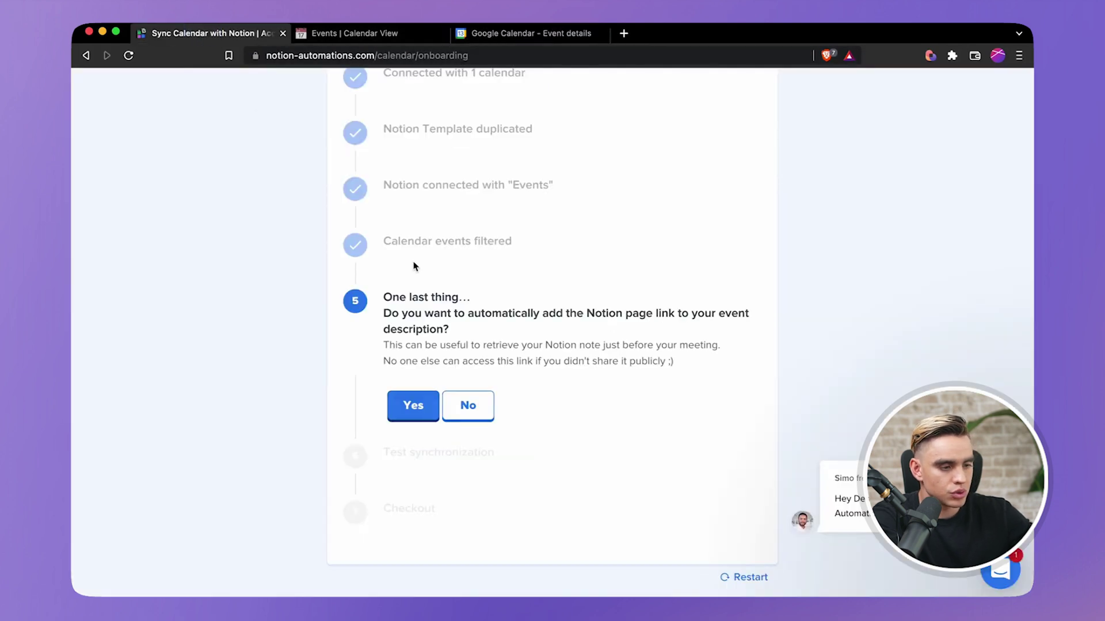
click(425, 405)
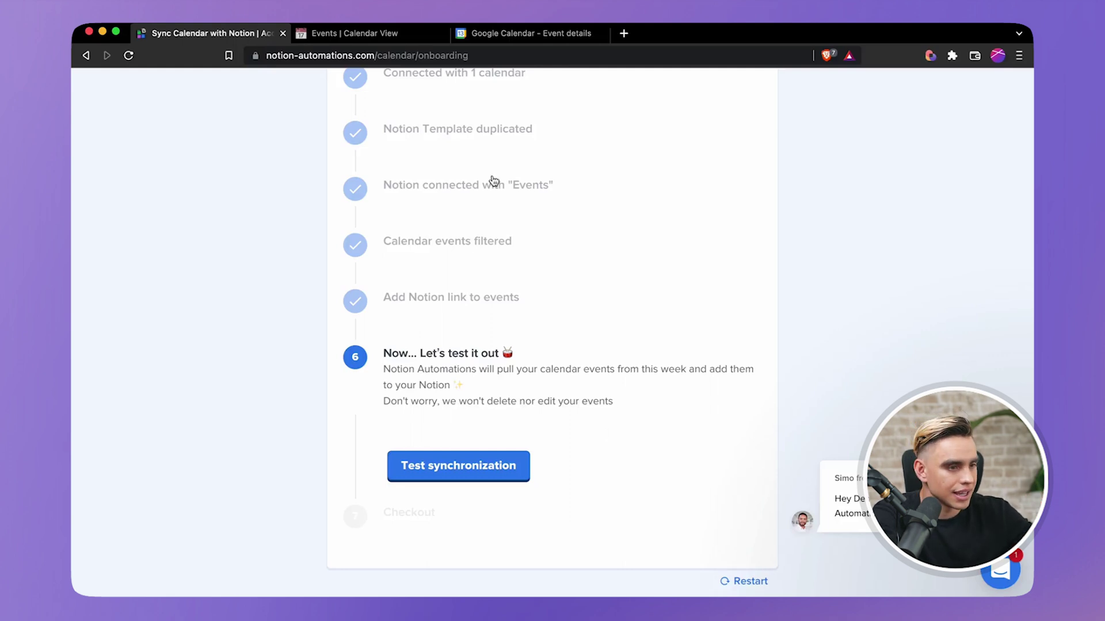
- Reschedule the "Lunch with Tim Cook" event in Google Calendar to May 15, 2022 and save it
click(489, 33)
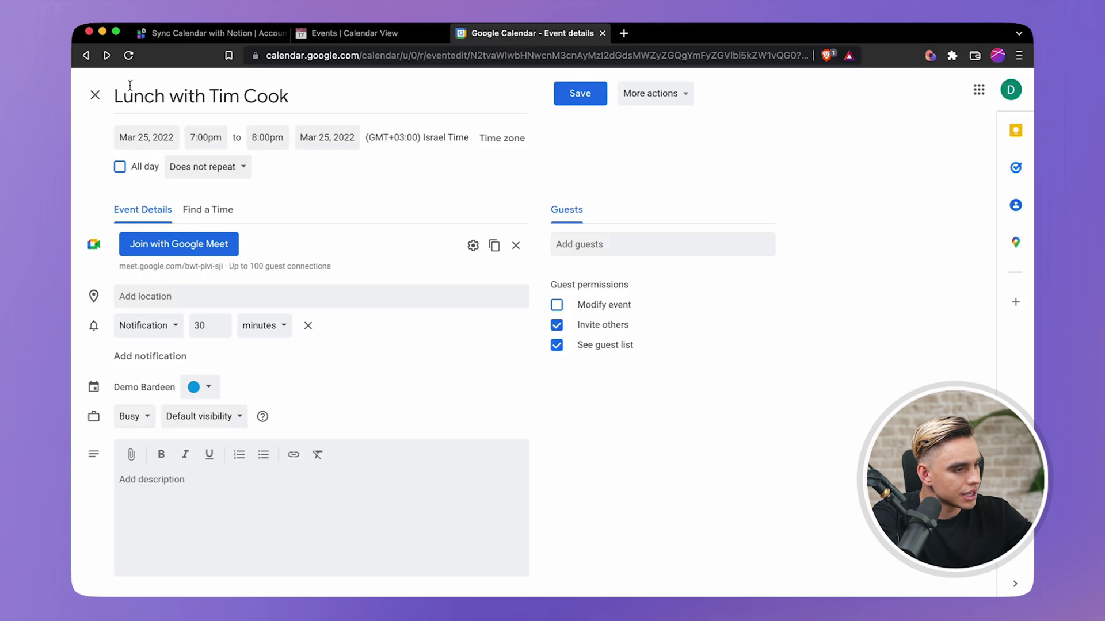
click(92, 96)
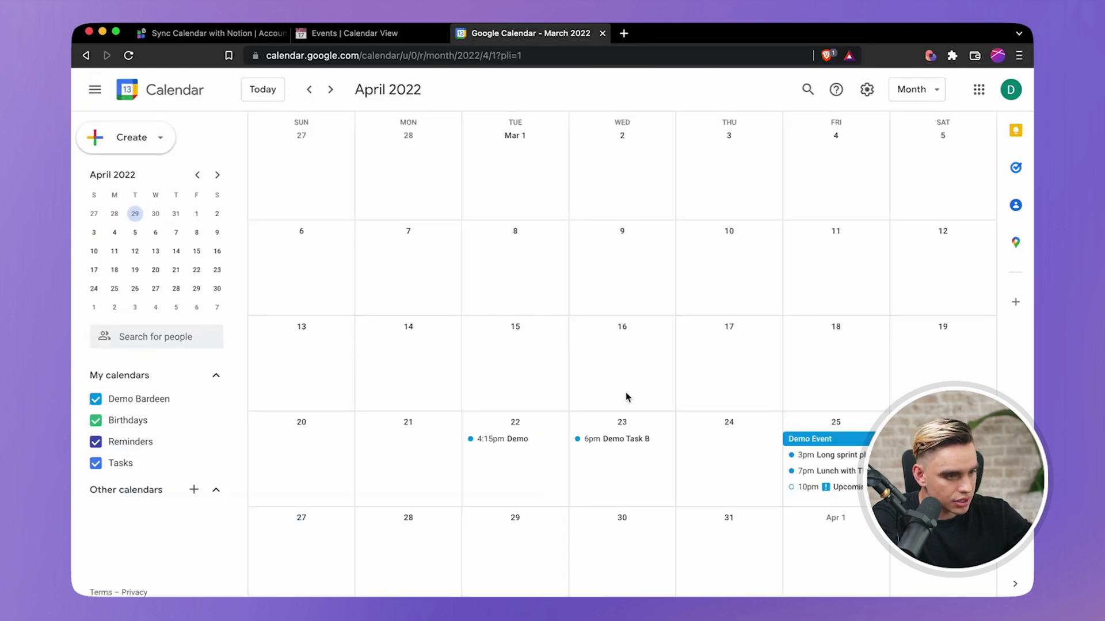
key(p)
key(n)
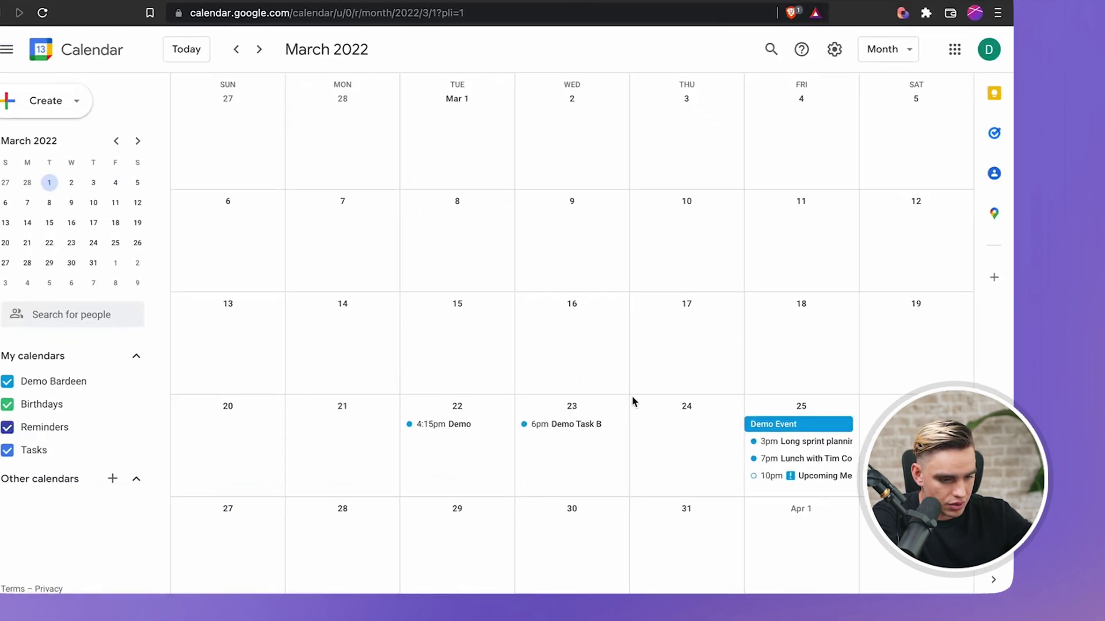
click(698, 398)
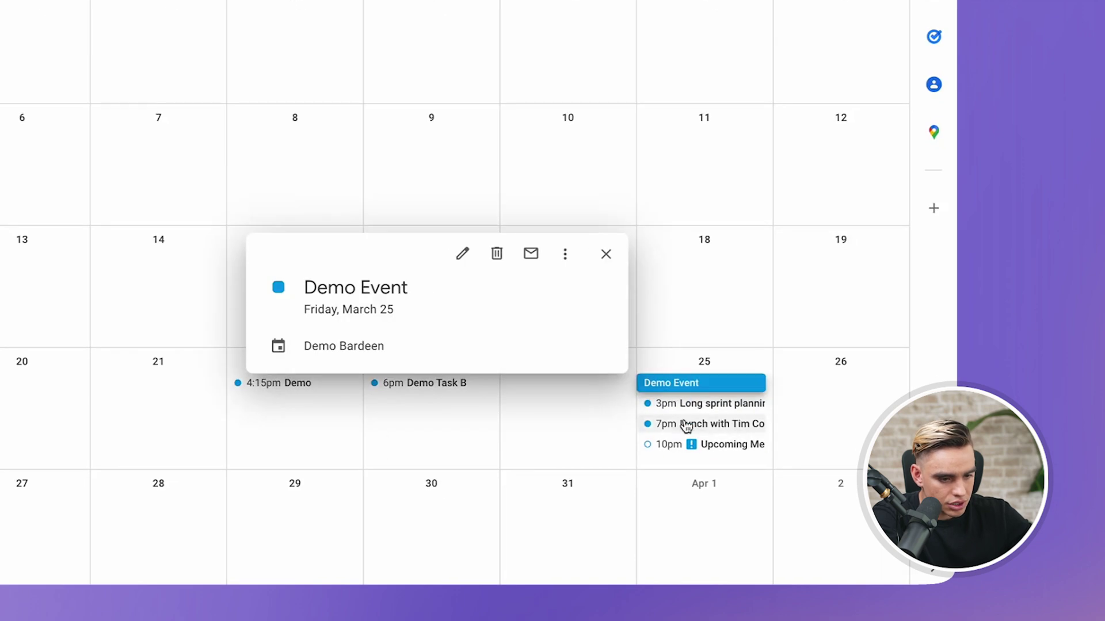
click(690, 422)
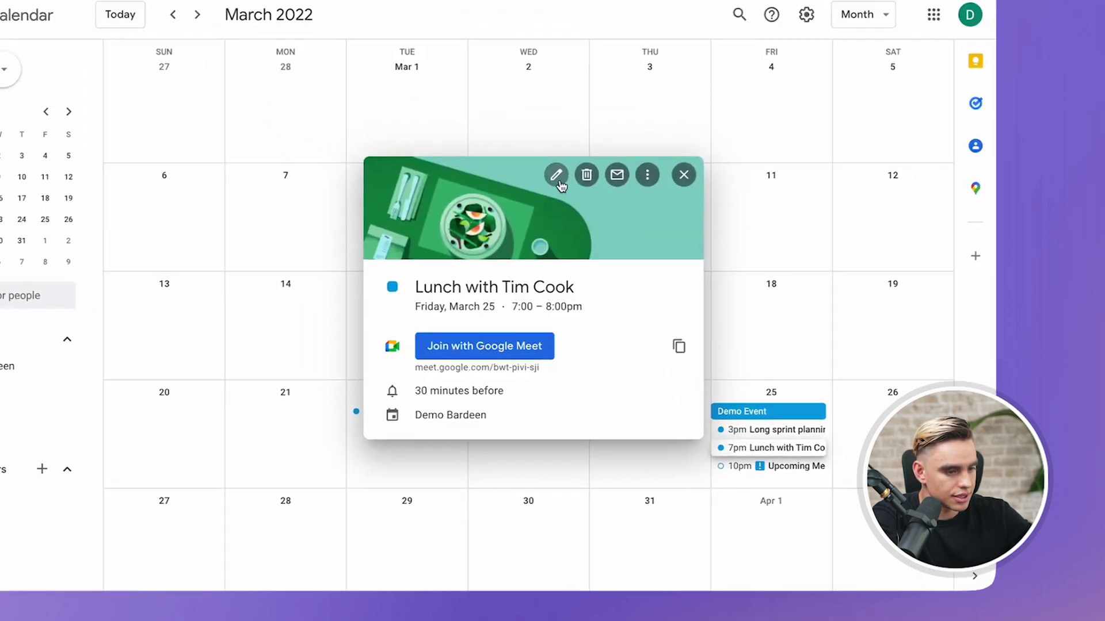
click(461, 187)
click(154, 139)
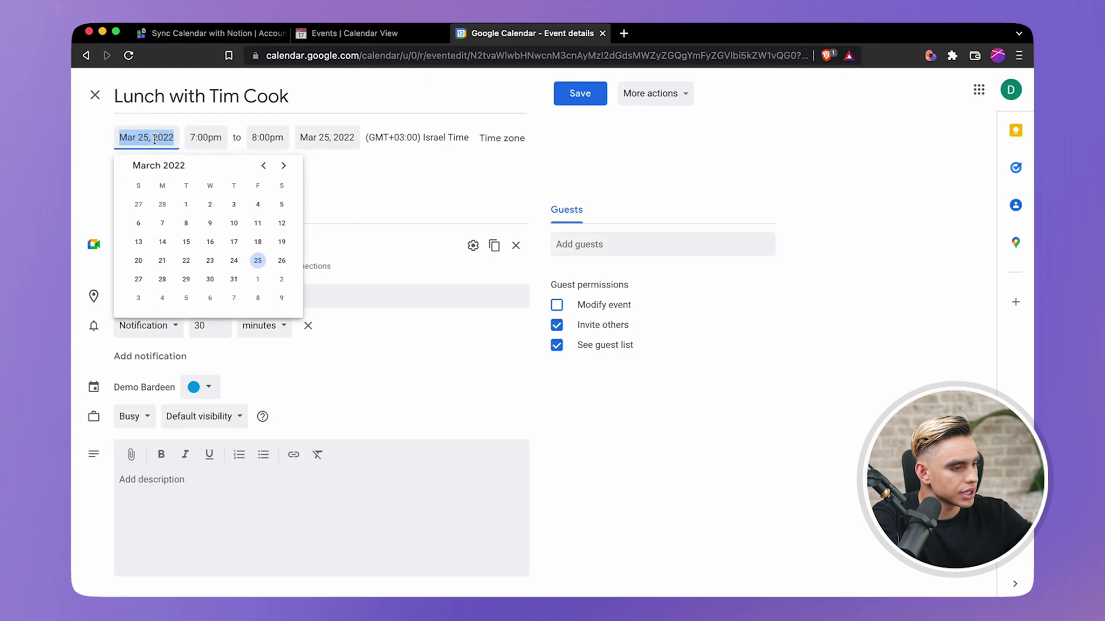
click(282, 167)
click(282, 167)
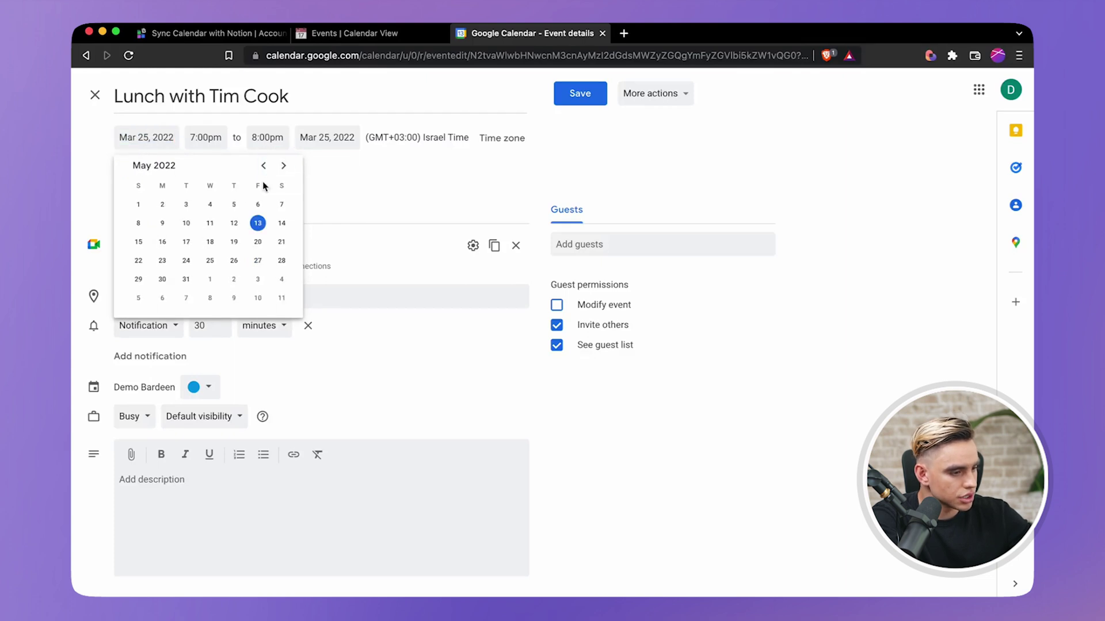
click(138, 241)
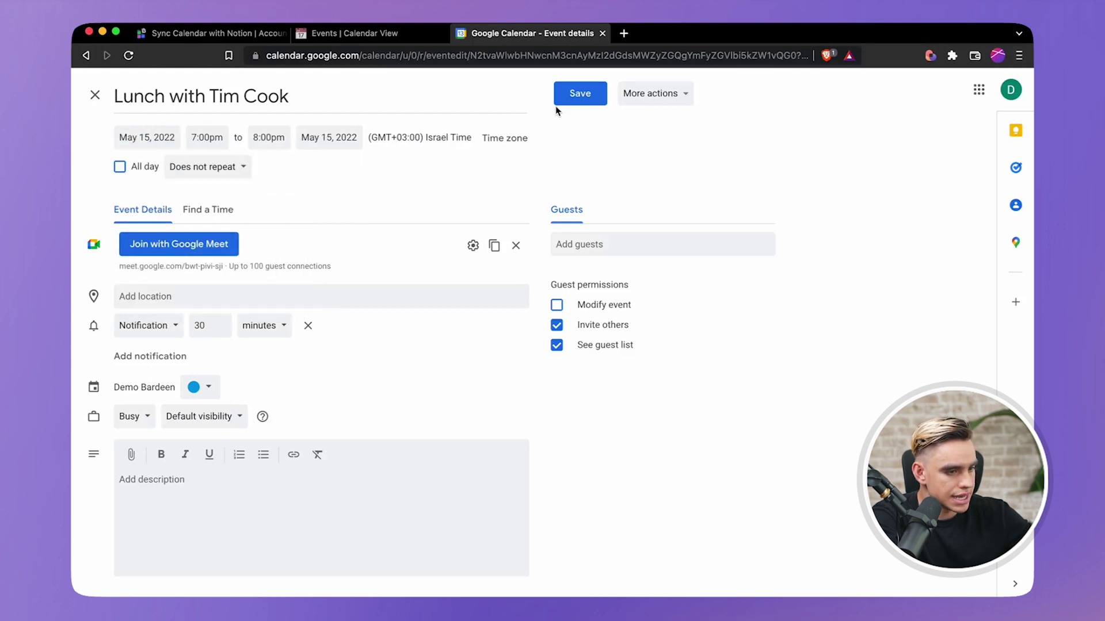
click(572, 94)
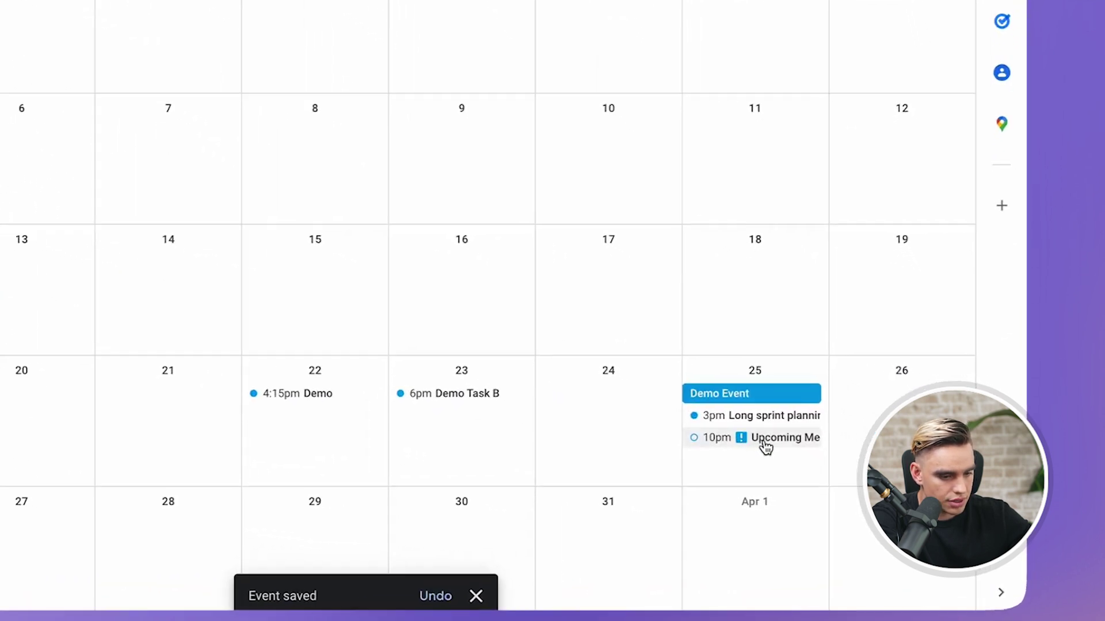
- Reschedule the "Upcoming Meeting" event to May 17, 2022 and save it without sending update emails to guests
click(766, 442)
click(530, 73)
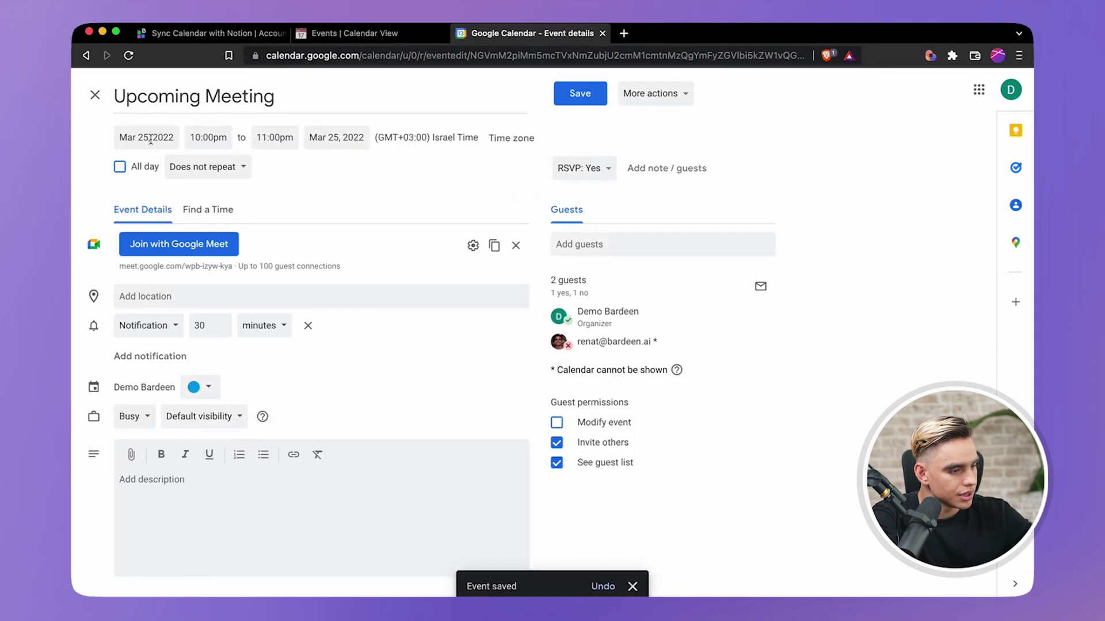
click(150, 139)
click(282, 165)
click(282, 167)
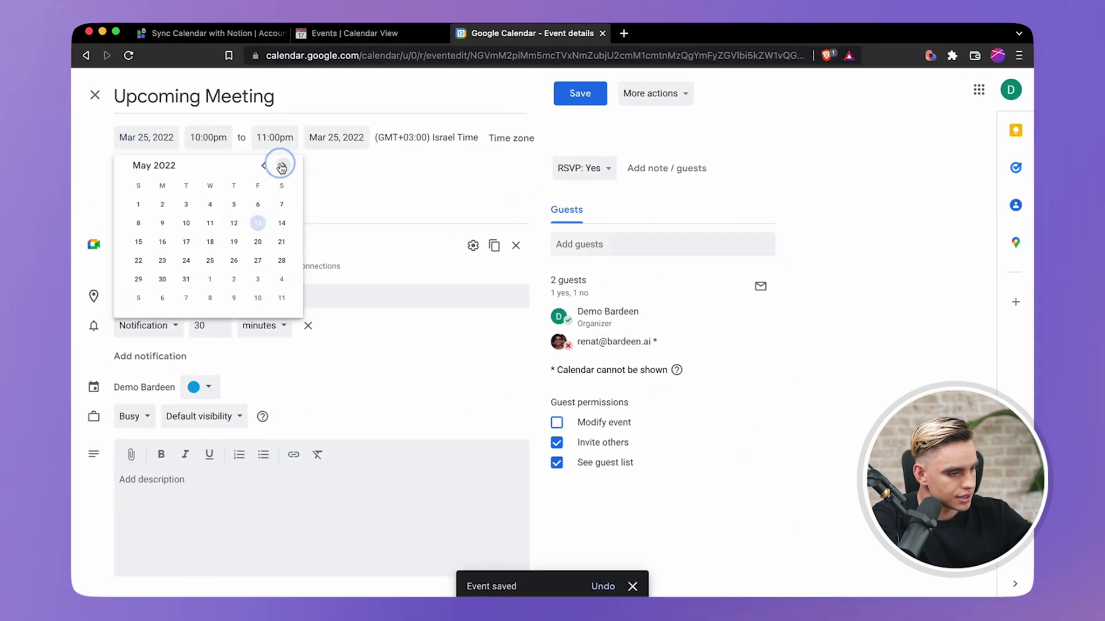
click(186, 241)
click(580, 94)
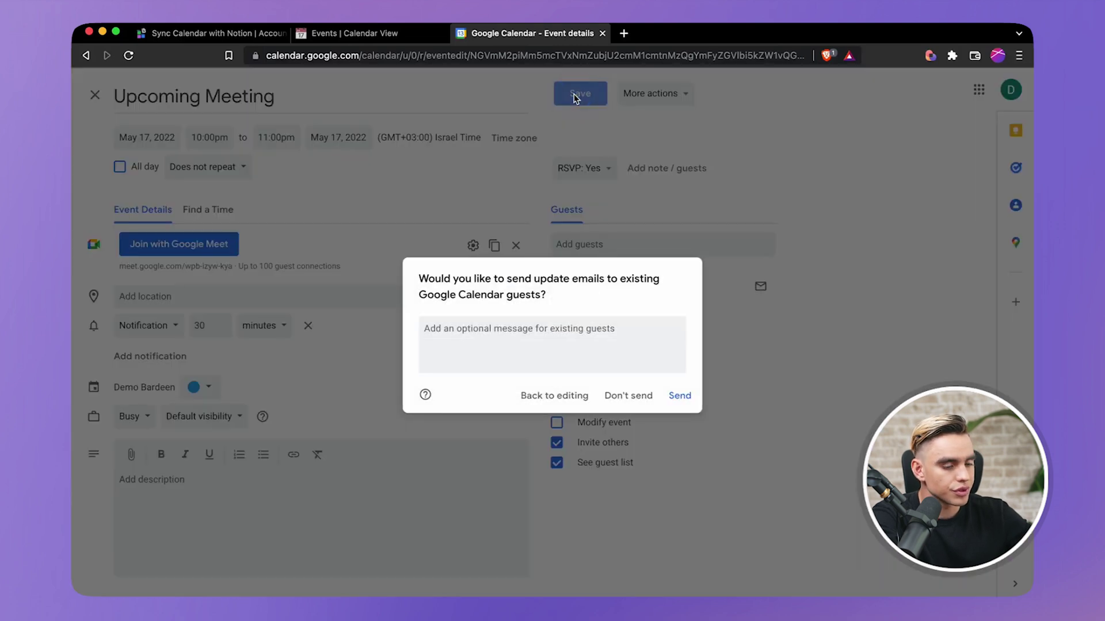
click(628, 396)
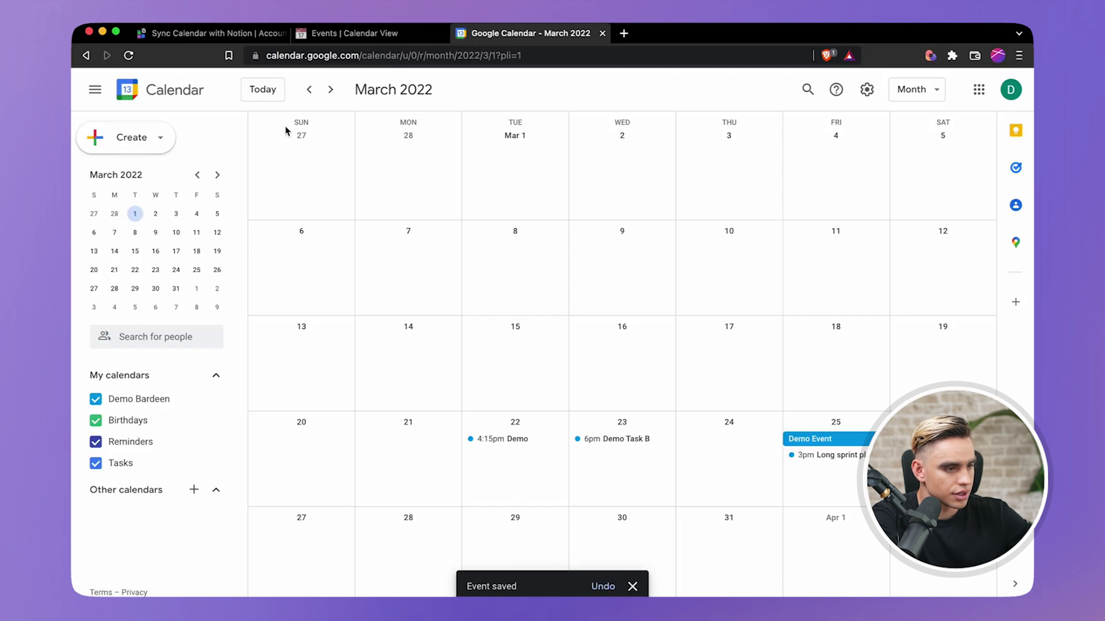
- Show the current month in Google Calendar, return to the Notion Automations onboarding and run the test synchronization
click(263, 92)
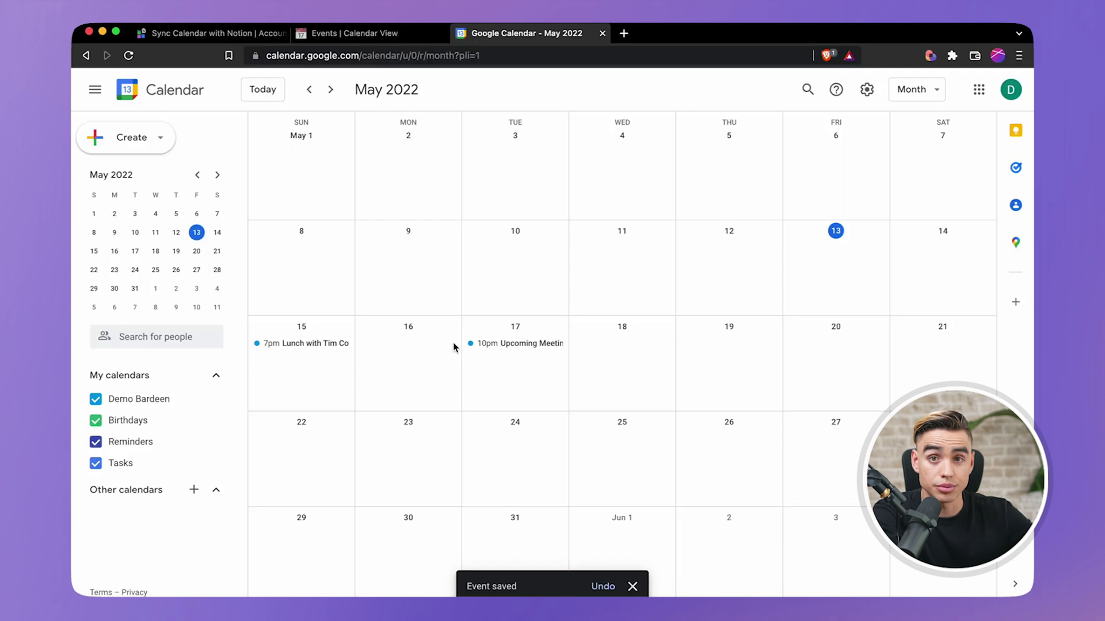
key(super)
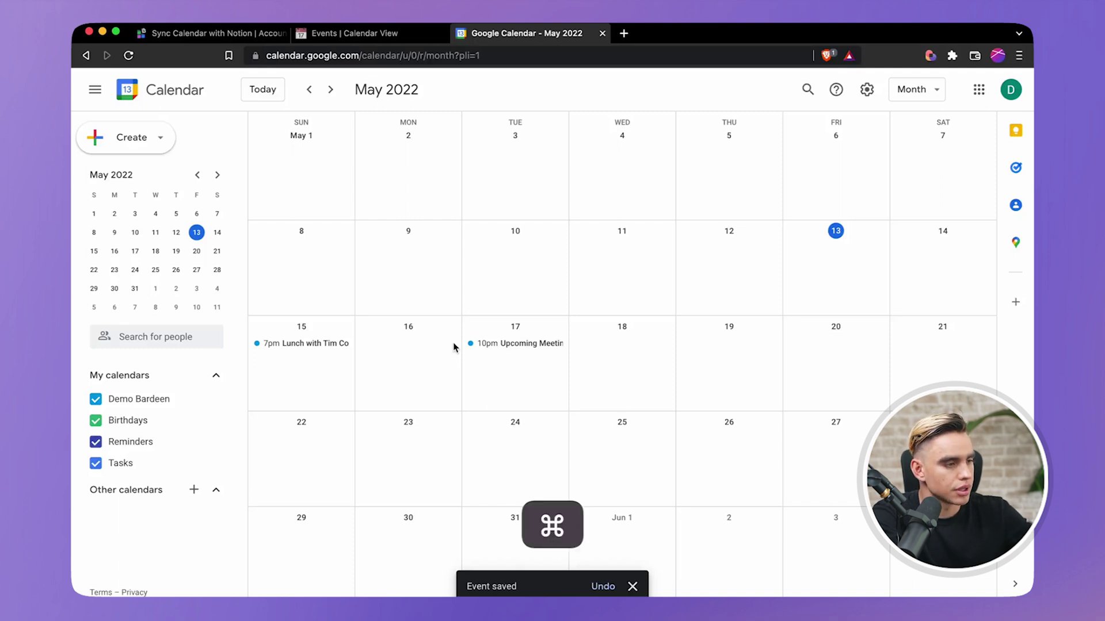
key(super+1)
click(494, 460)
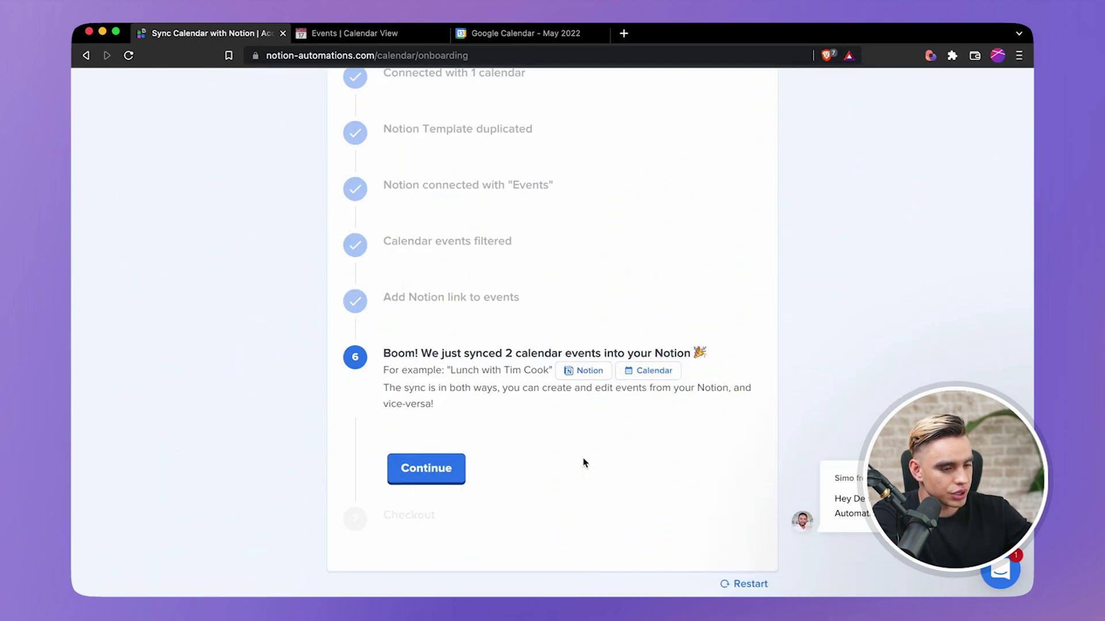
- Open the synced "Lunch with Tim Cook" page in Notion, review its properties, and close its window
click(587, 377)
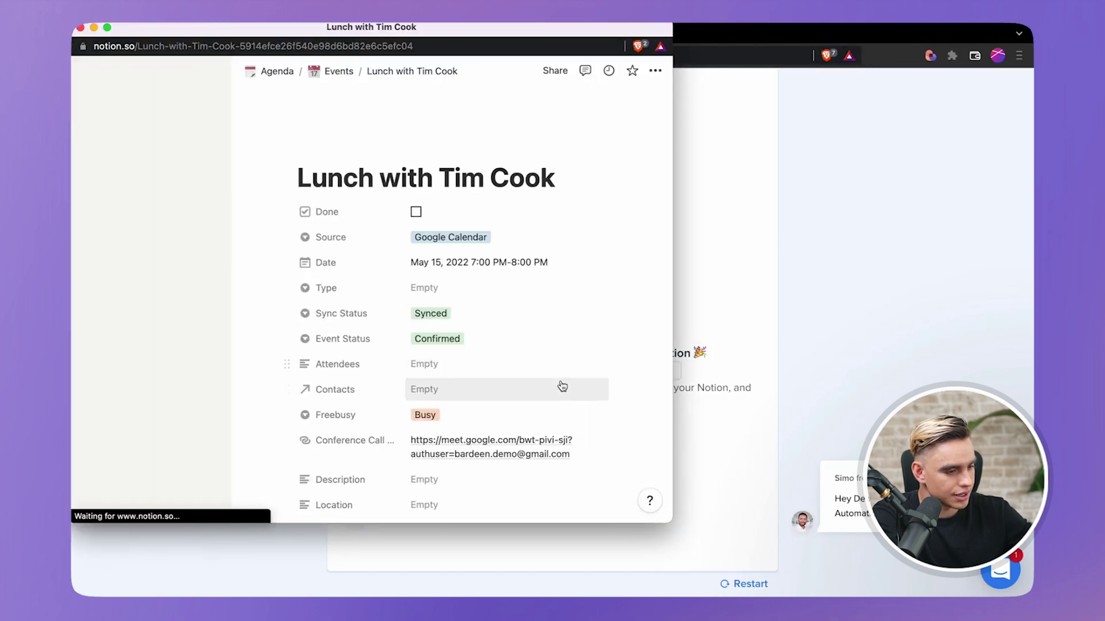
scroll(565, 387, down, 3)
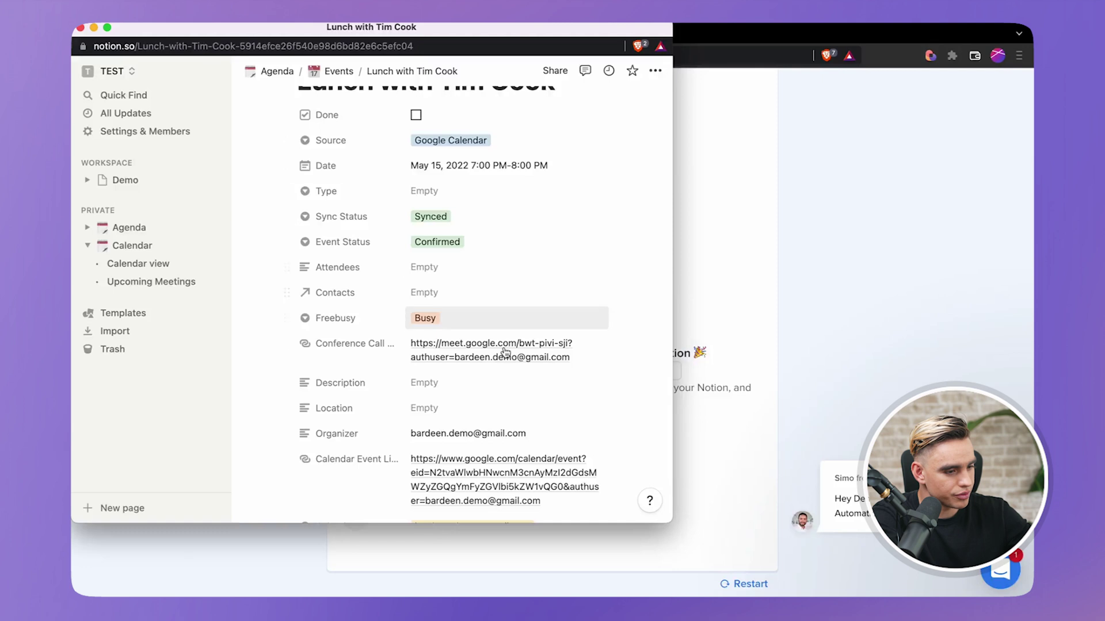
scroll(500, 431, down, 5)
key(super+w)
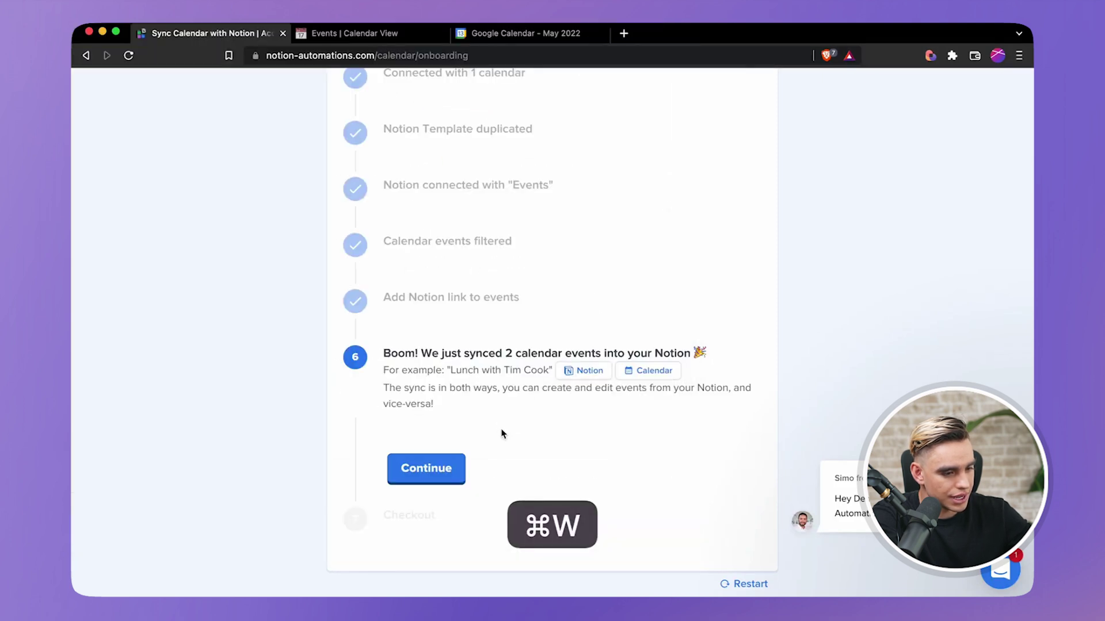
- Open the synced example event in Google Calendar, check its description for the Notion notes link, and close the window
click(625, 374)
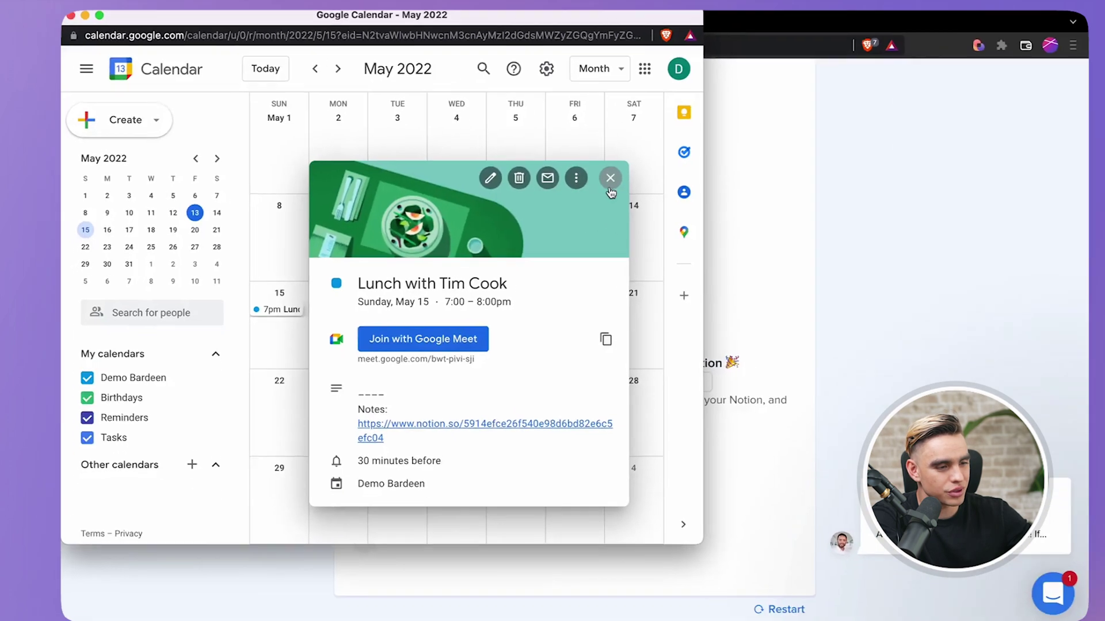
click(686, 172)
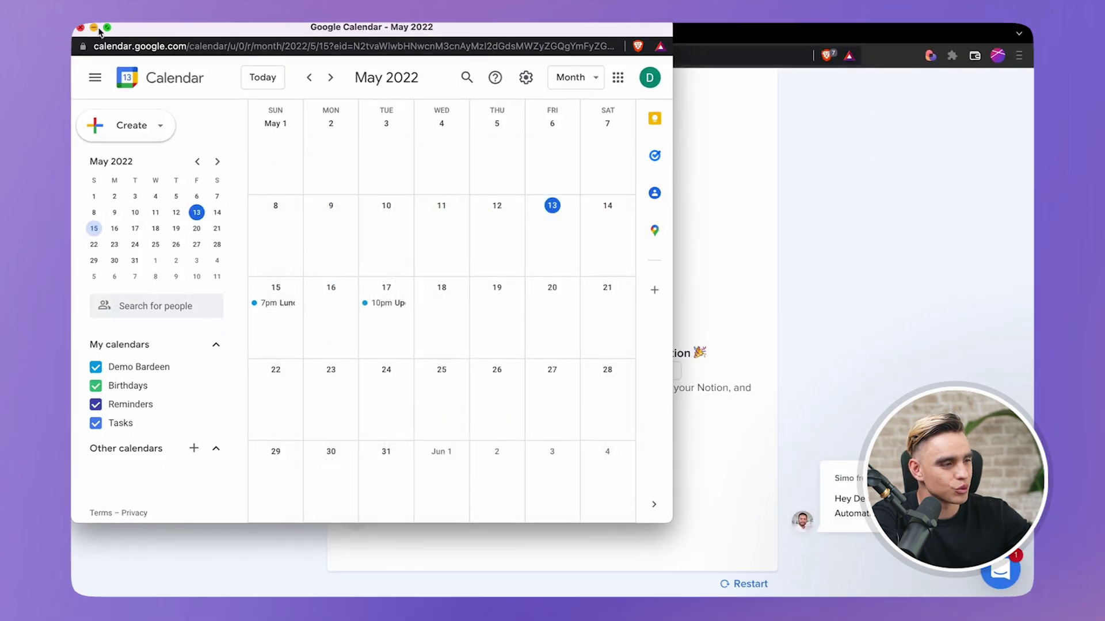
click(81, 27)
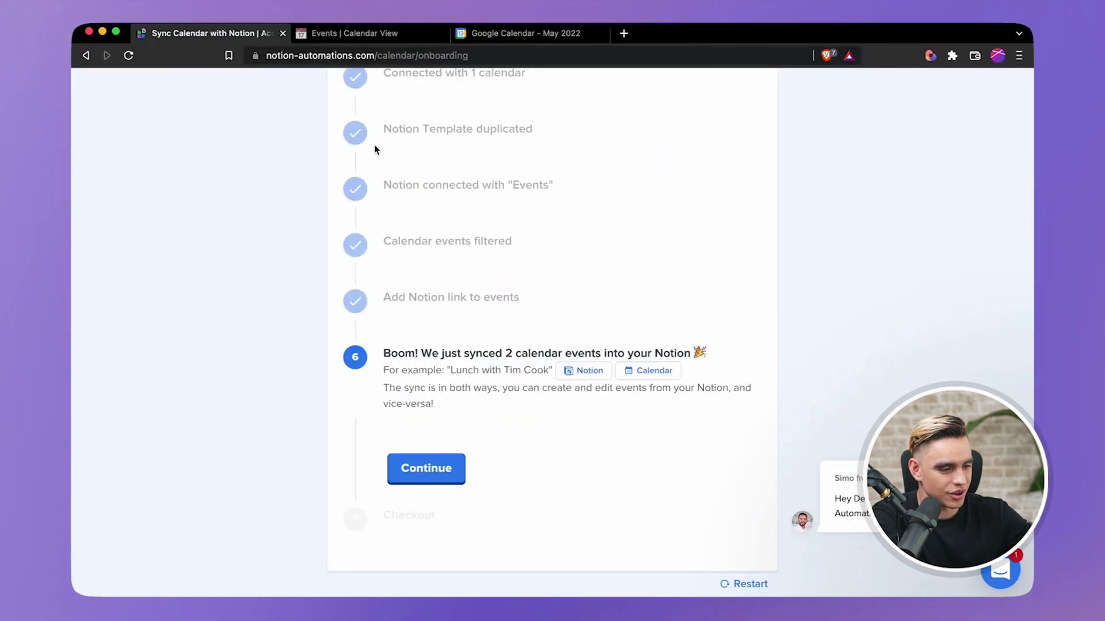
- Check the synced events in the Notion Events database's Calendar View and List View, and return to the Notion Automations onboarding
click(353, 35)
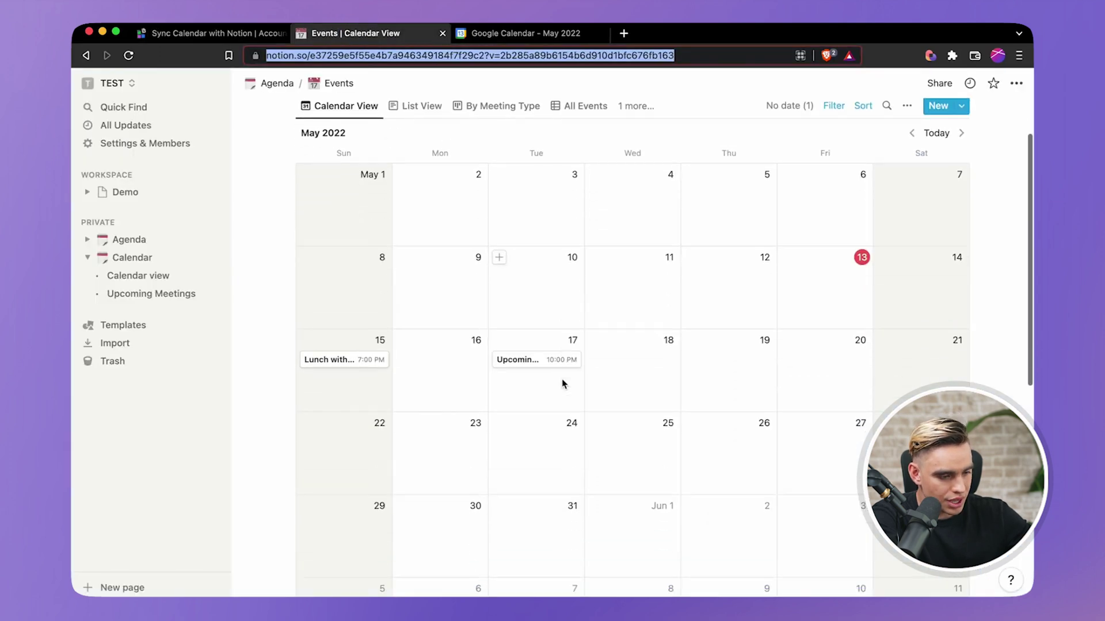
scroll(510, 363, up, 1)
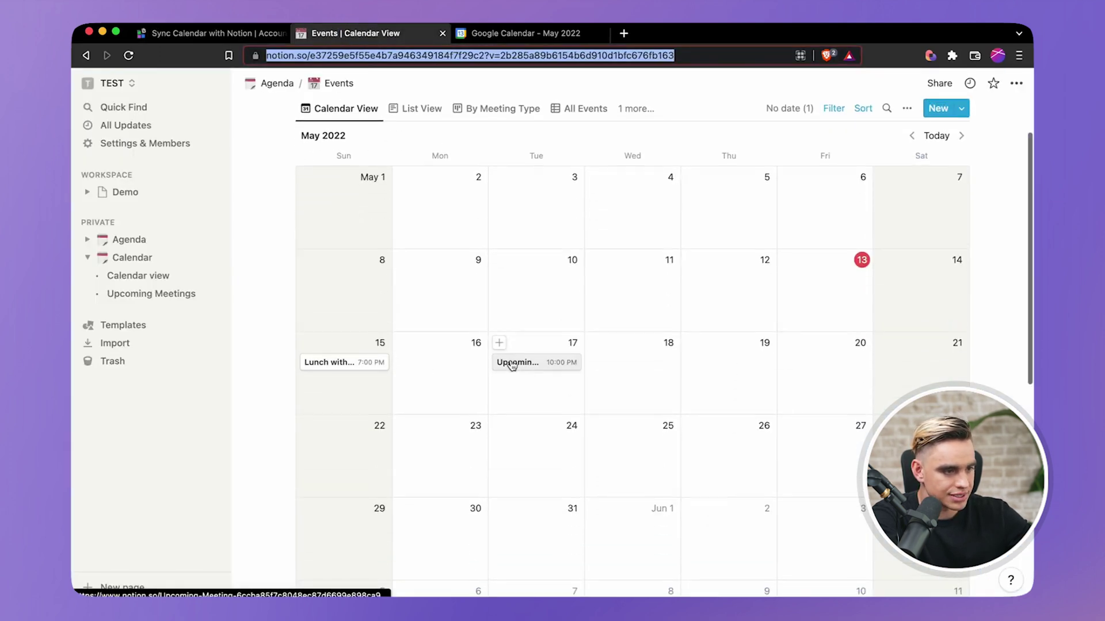
click(425, 132)
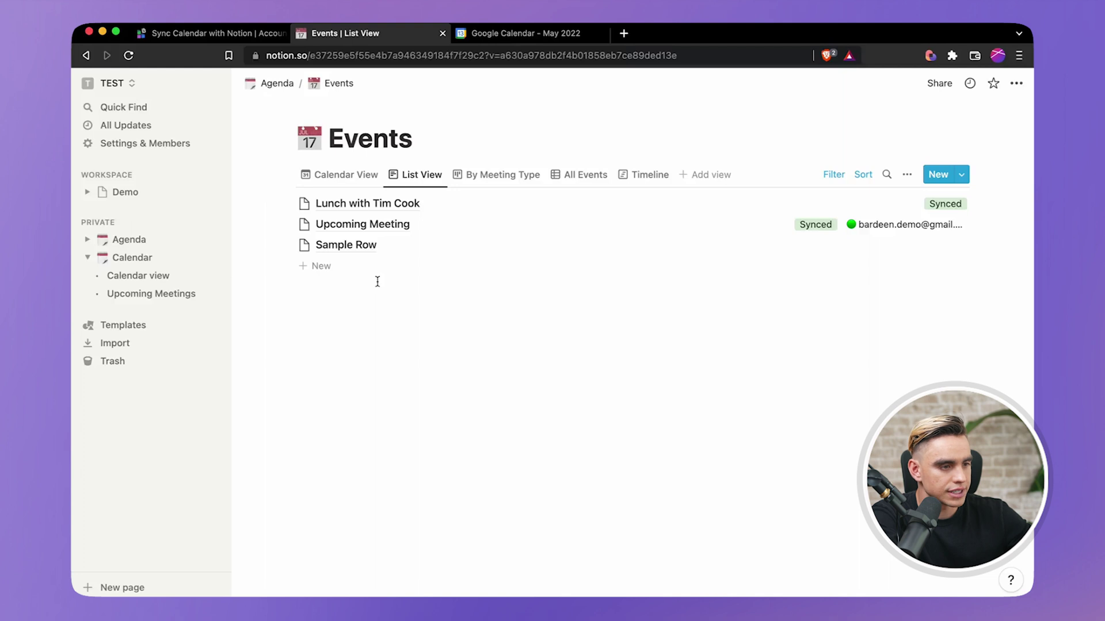
click(261, 37)
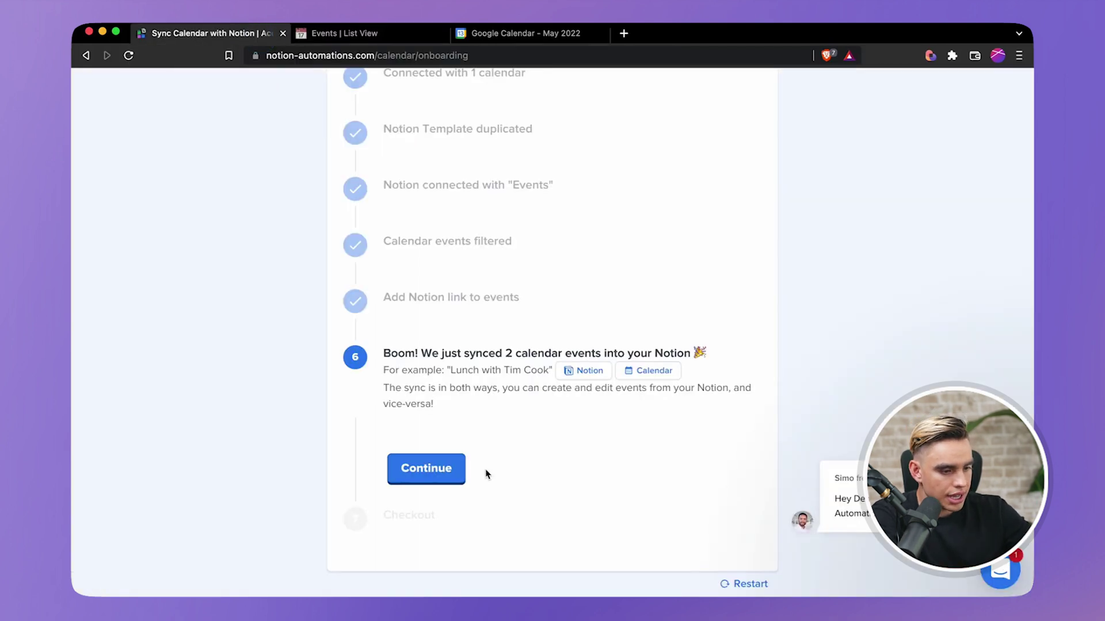
- Continue the Notion Automations onboarding to the checkout step and review its plan features, pricing and FAQ
click(444, 469)
scroll(448, 472, down, 5)
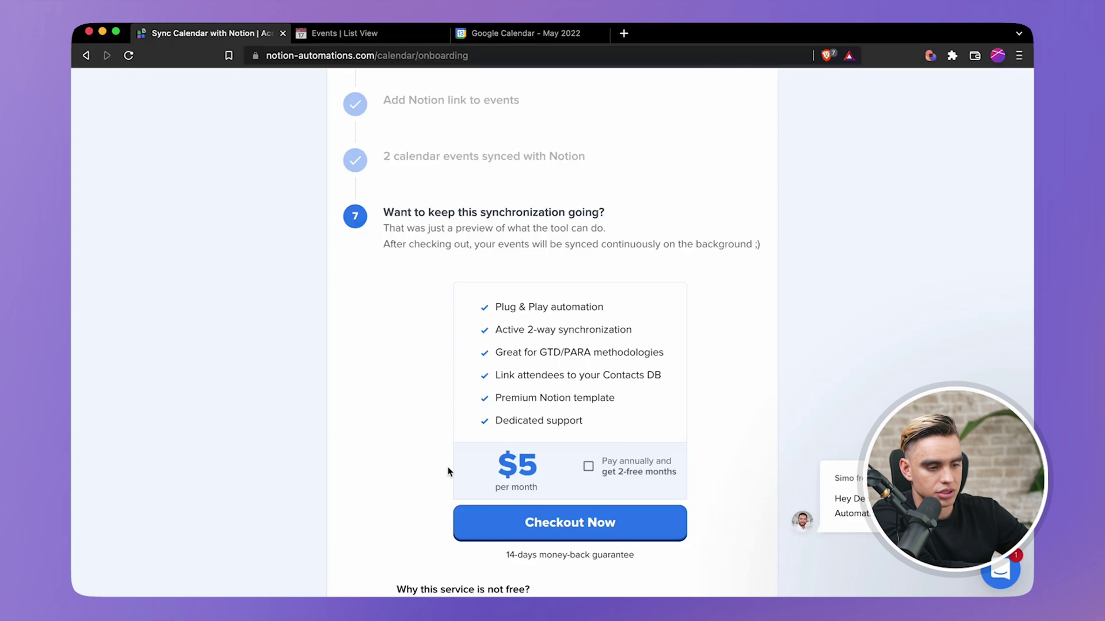
scroll(448, 472, down, 3)
scroll(448, 467, down, 5)
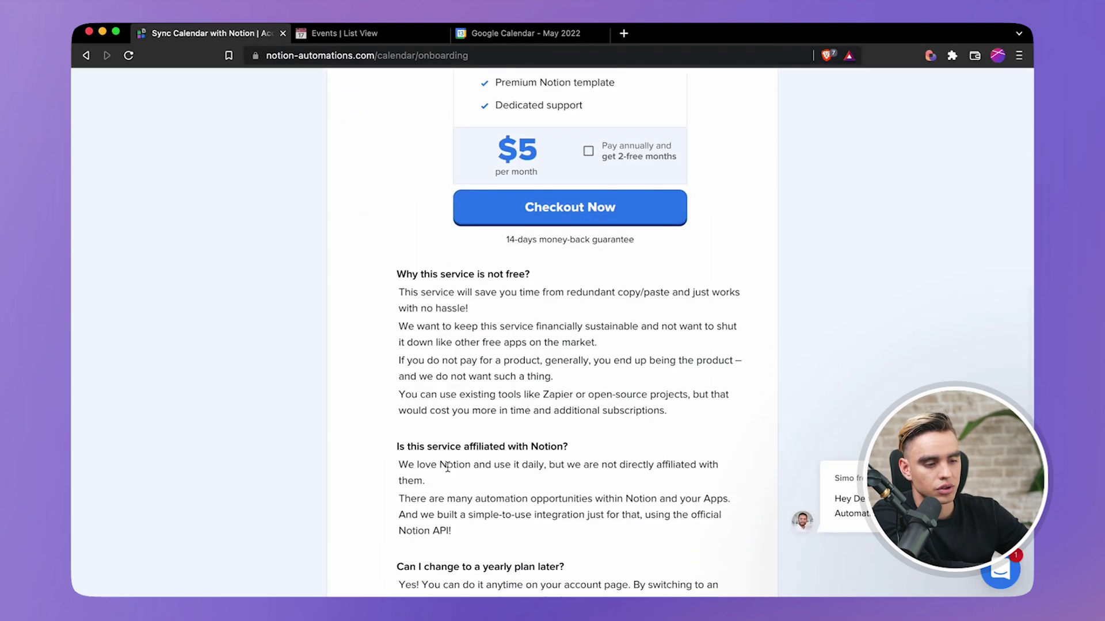
scroll(447, 467, down, 8)
scroll(448, 470, up, 13)
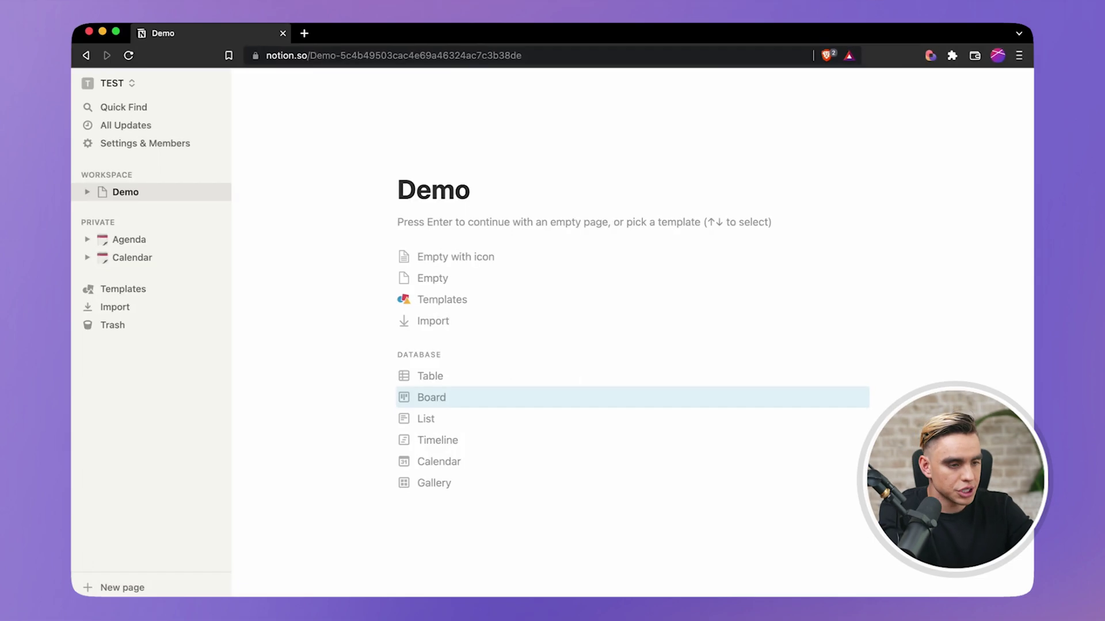
- Rename the Demo page in Notion as "Embedded Cal" and start it as an empty page with an icon
key(shift+super+Left)
text(Embedded Cal)
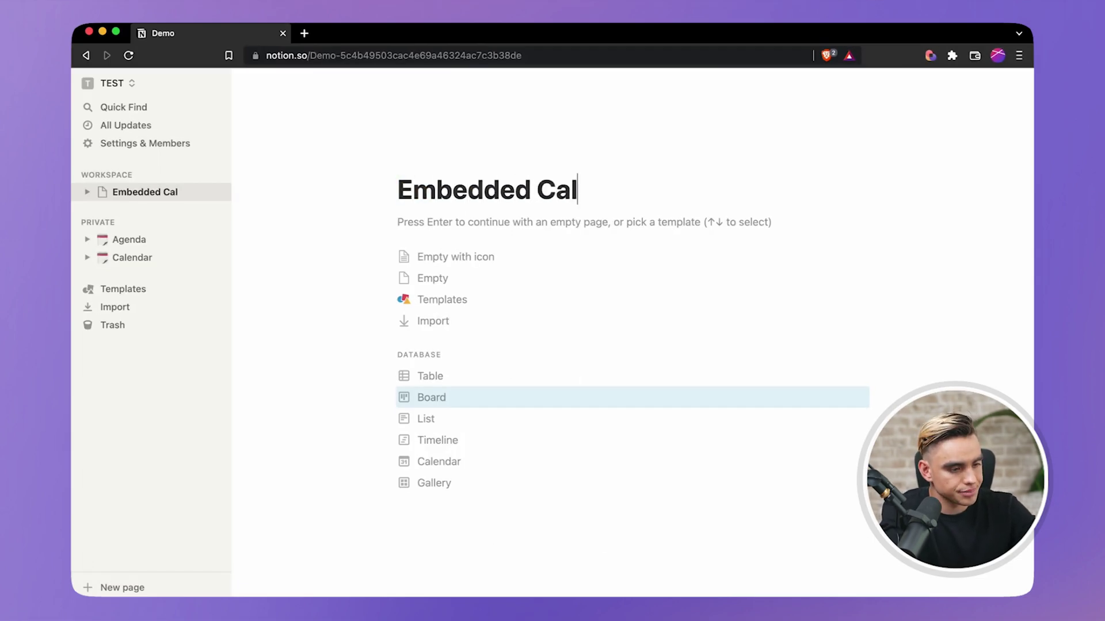
key(Return)
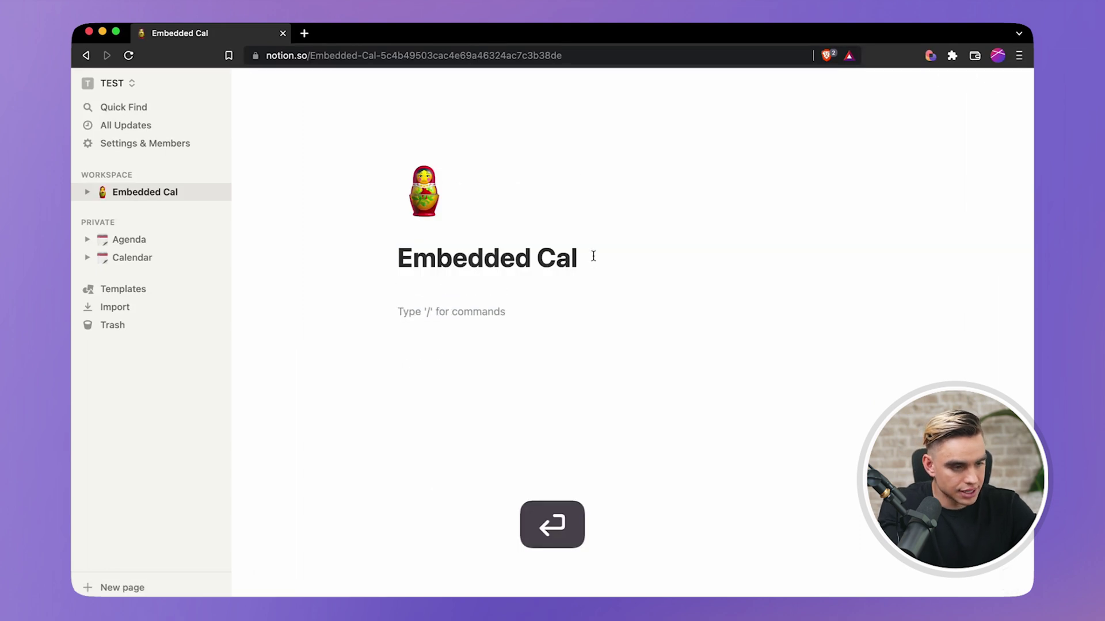
- Open calendar.google.com in a new browser tab and bring up the settings of the "Demo Bardeen" calendar
key(super+t)
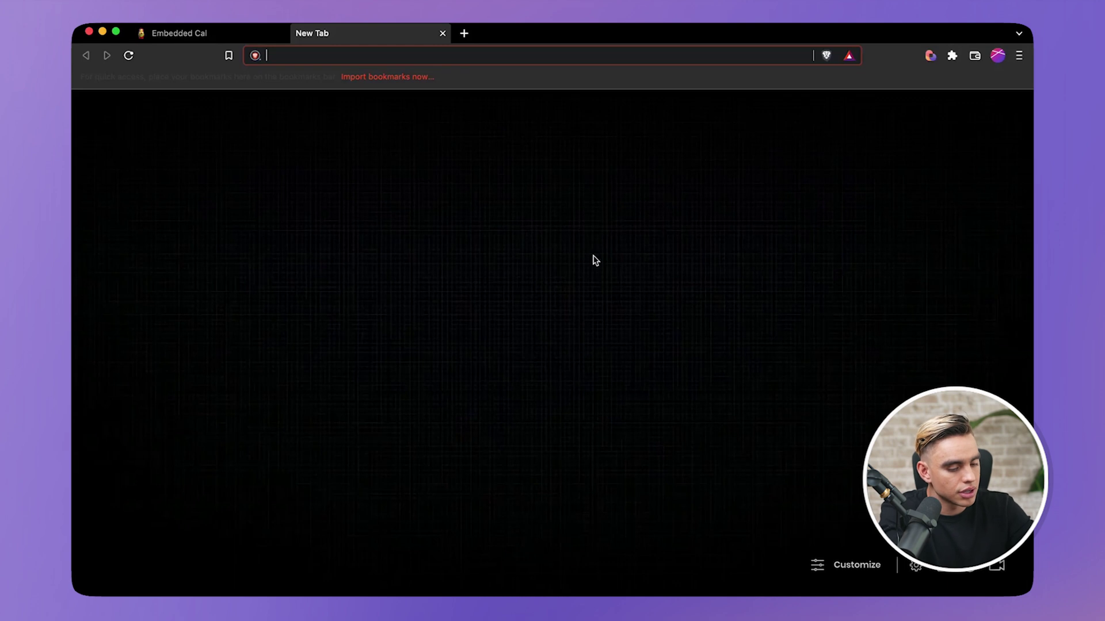
text(calendar.google.com)
key(Return)
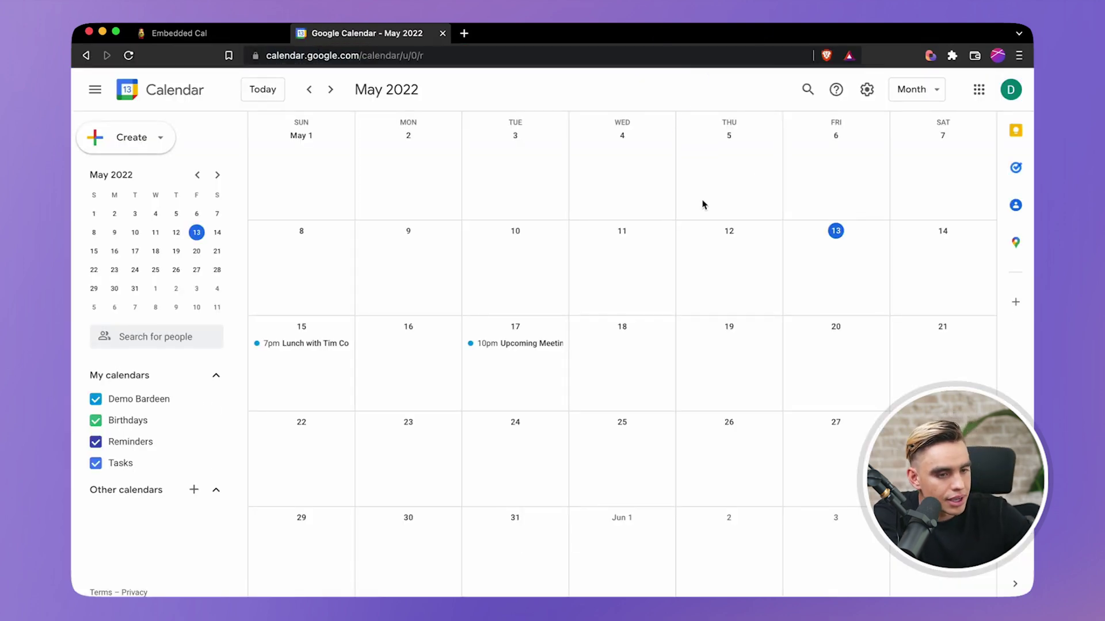
click(867, 89)
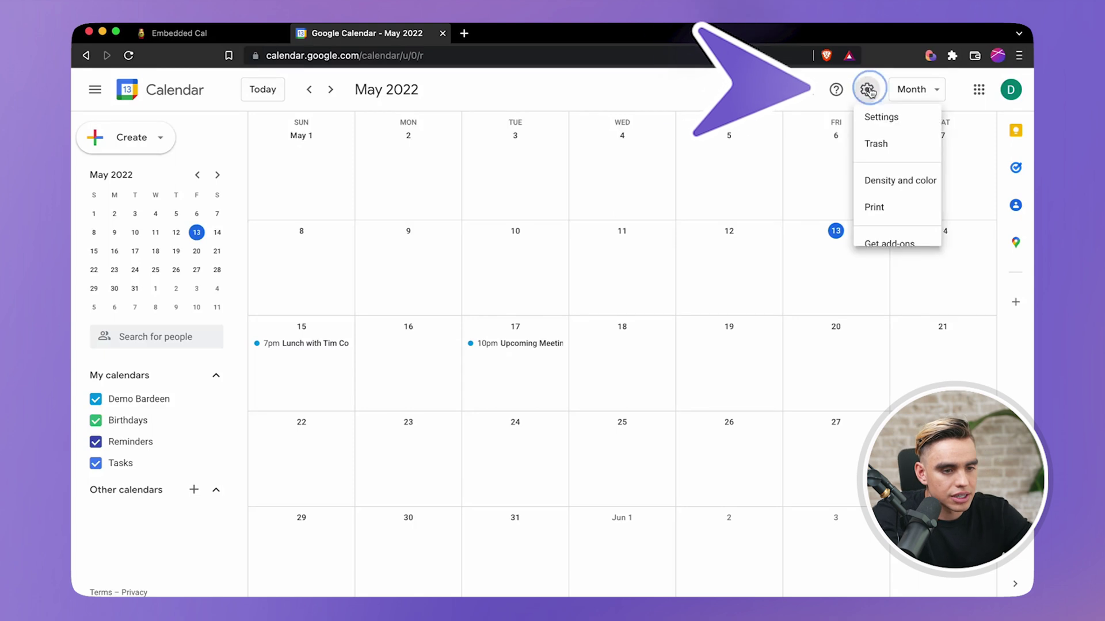
click(909, 124)
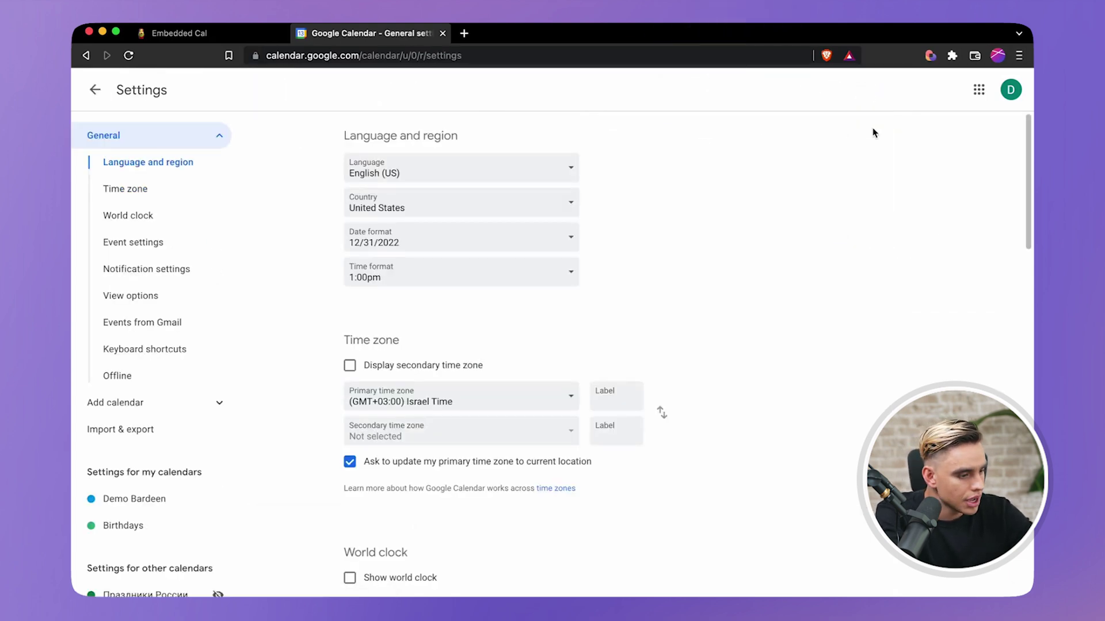
scroll(281, 458, down, 2)
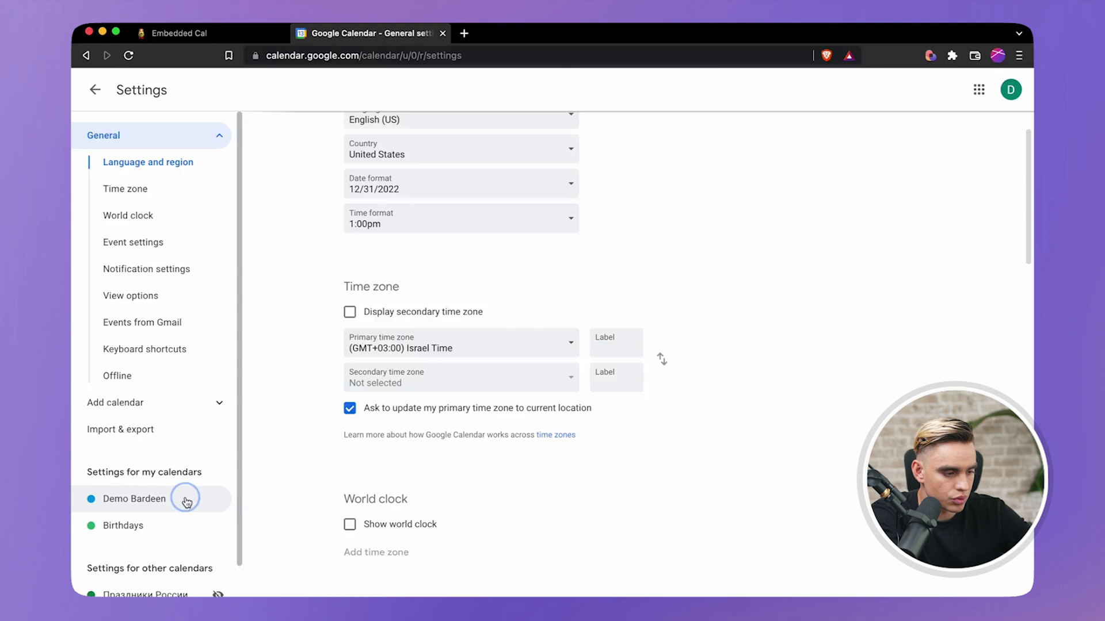
click(186, 502)
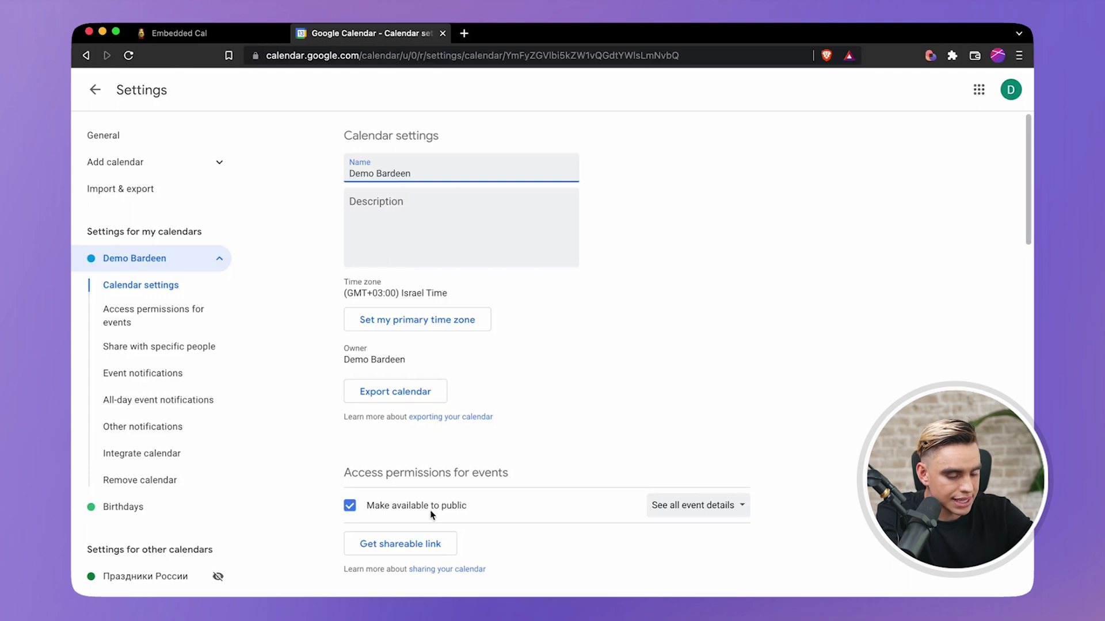
- Switch the calendar's public availability off and on again in its access permissions for events
scroll(432, 514, down, 2)
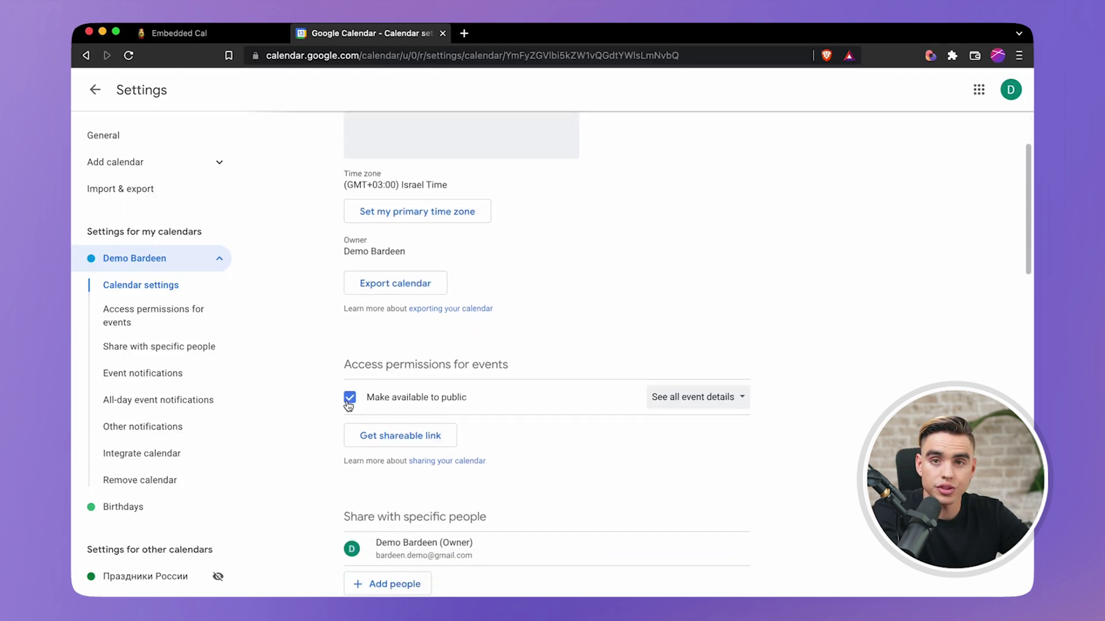
click(348, 402)
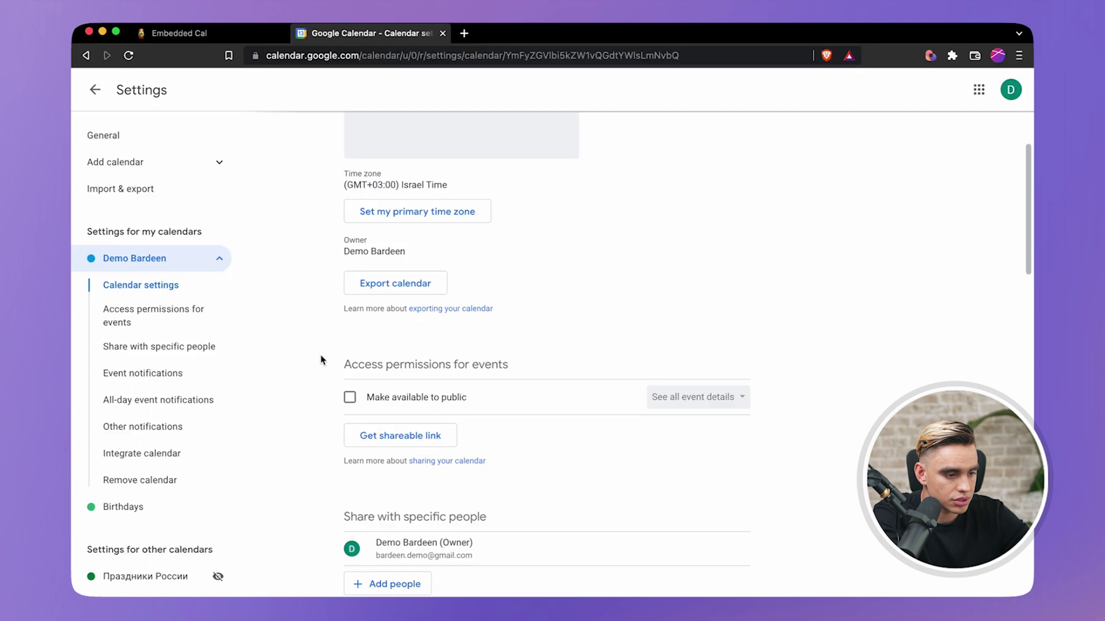
click(349, 397)
click(647, 373)
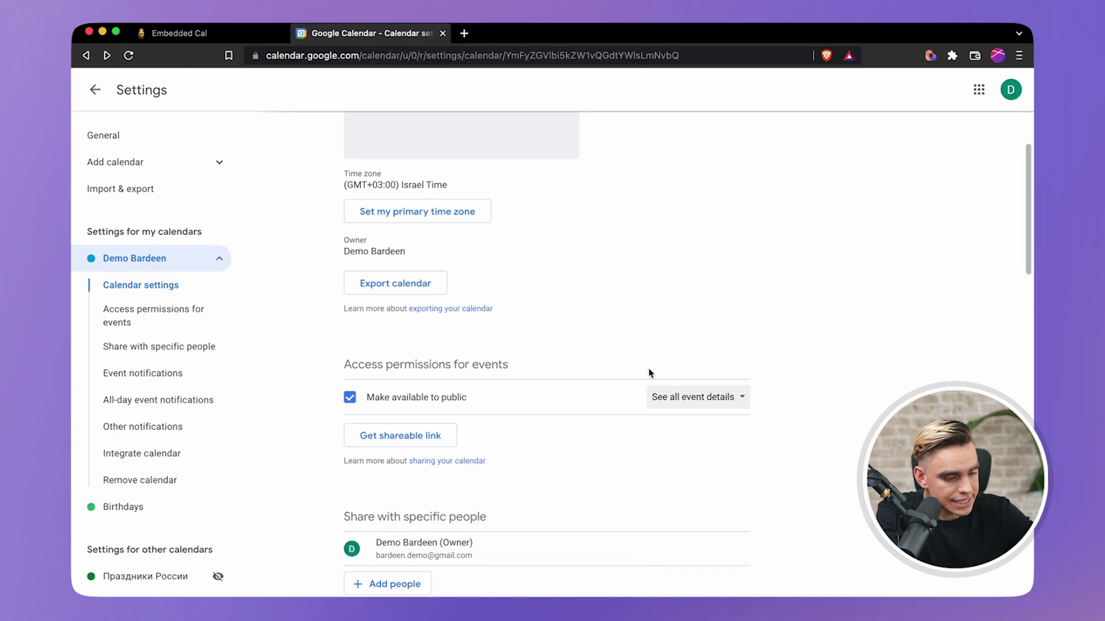
- Copy the embed code from the calendar's integration settings
scroll(649, 374, down, 12)
scroll(649, 374, down, 7)
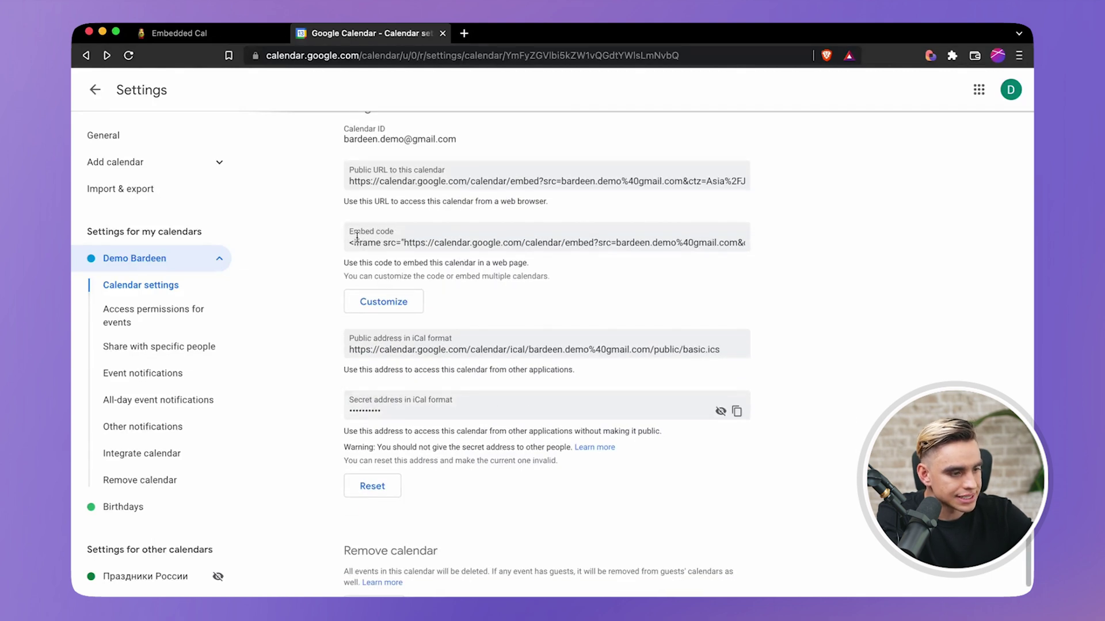
click(350, 243)
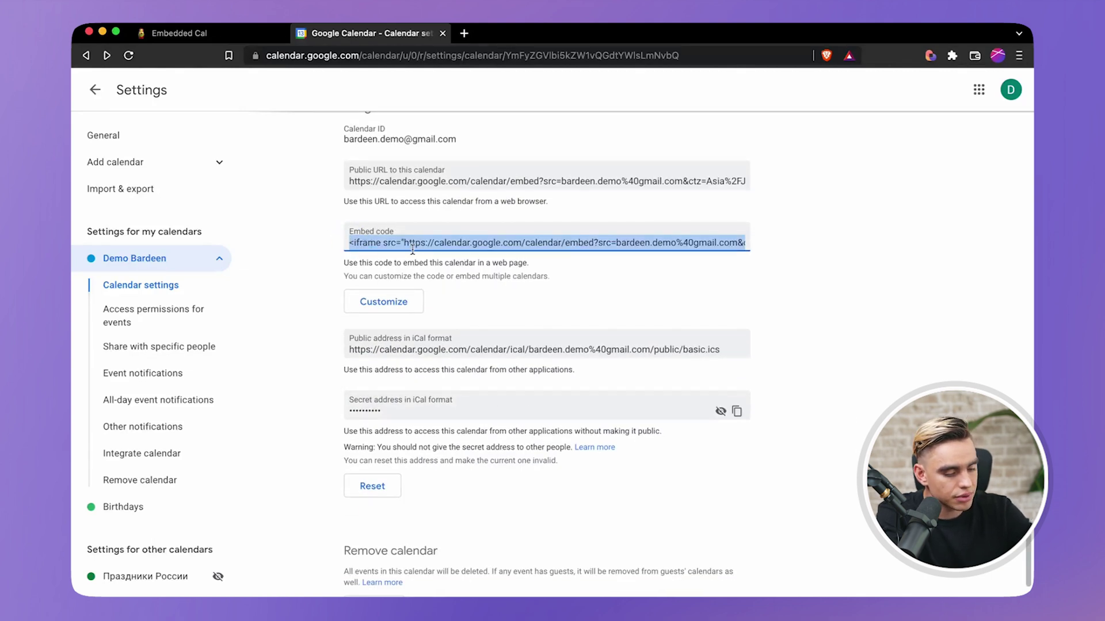
key(super+c)
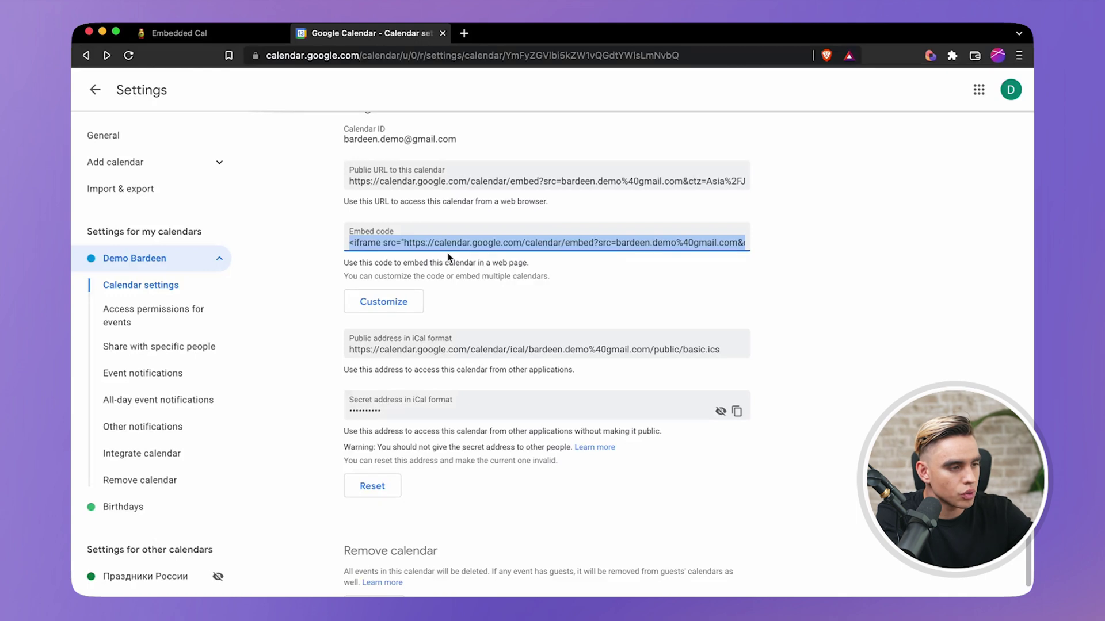
- Return to the Embedded Cal page in Notion and insert an Embed block using the copied calendar embed code
click(237, 36)
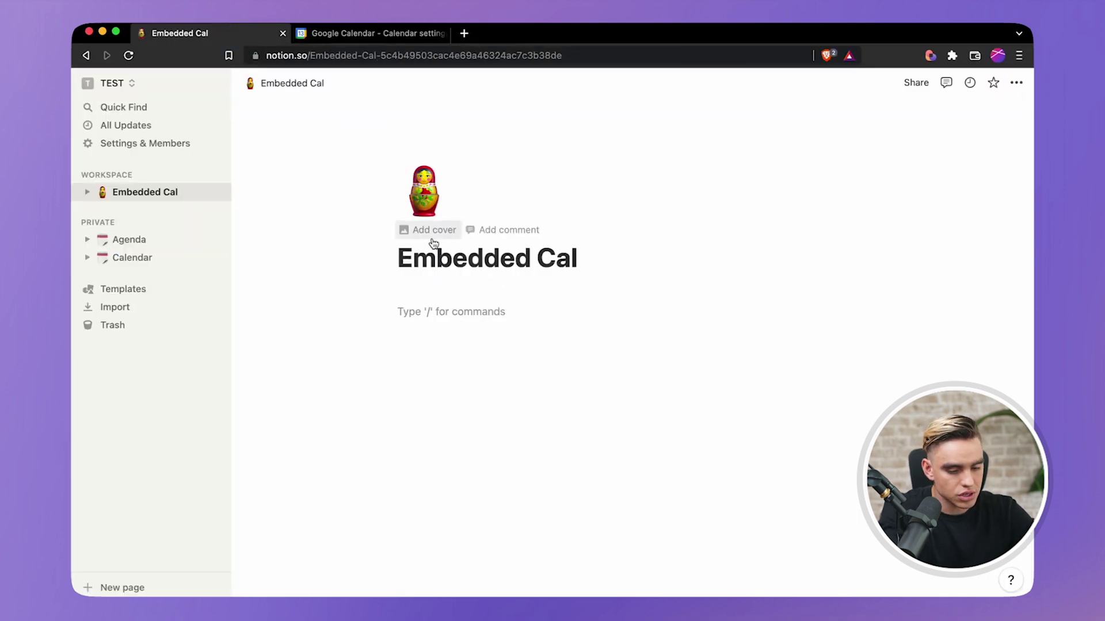
text(/)
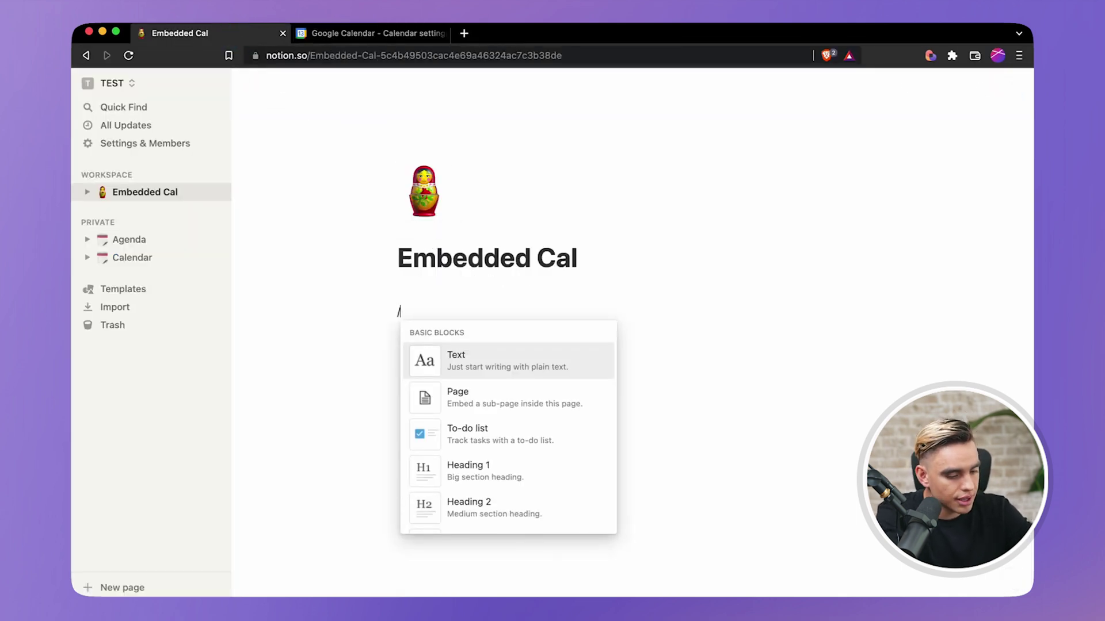
text(emb)
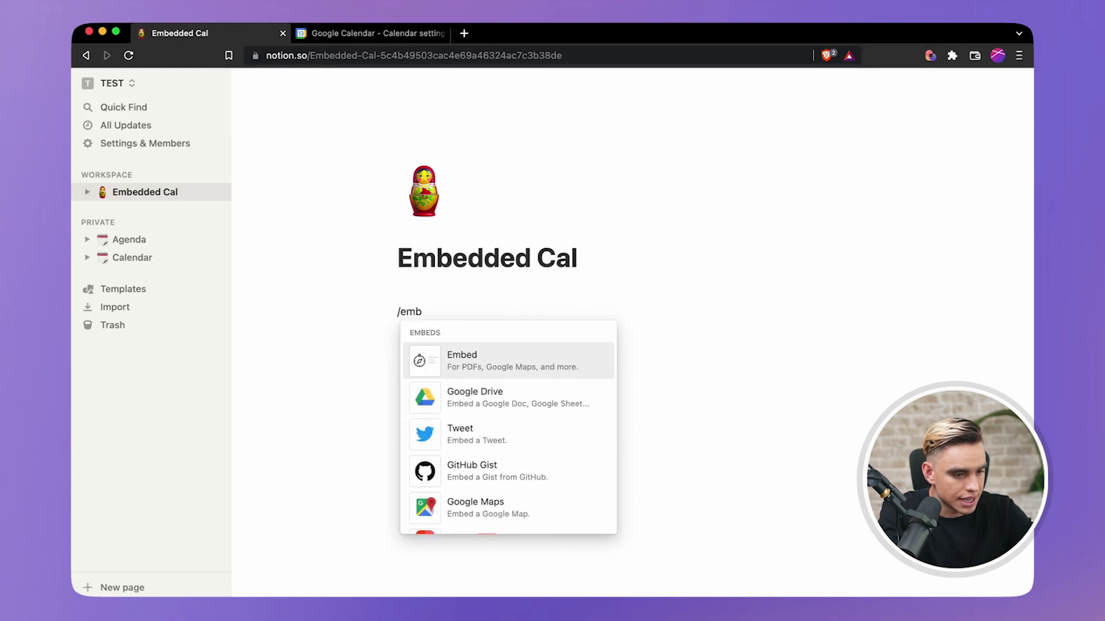
key(Return)
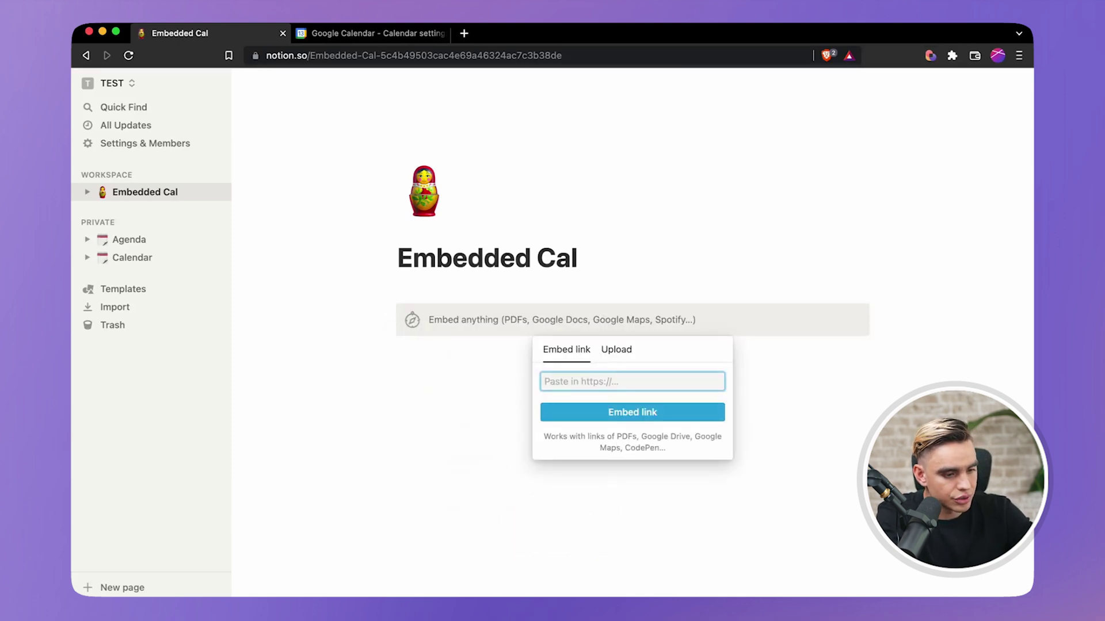
key(super+v)
click(671, 416)
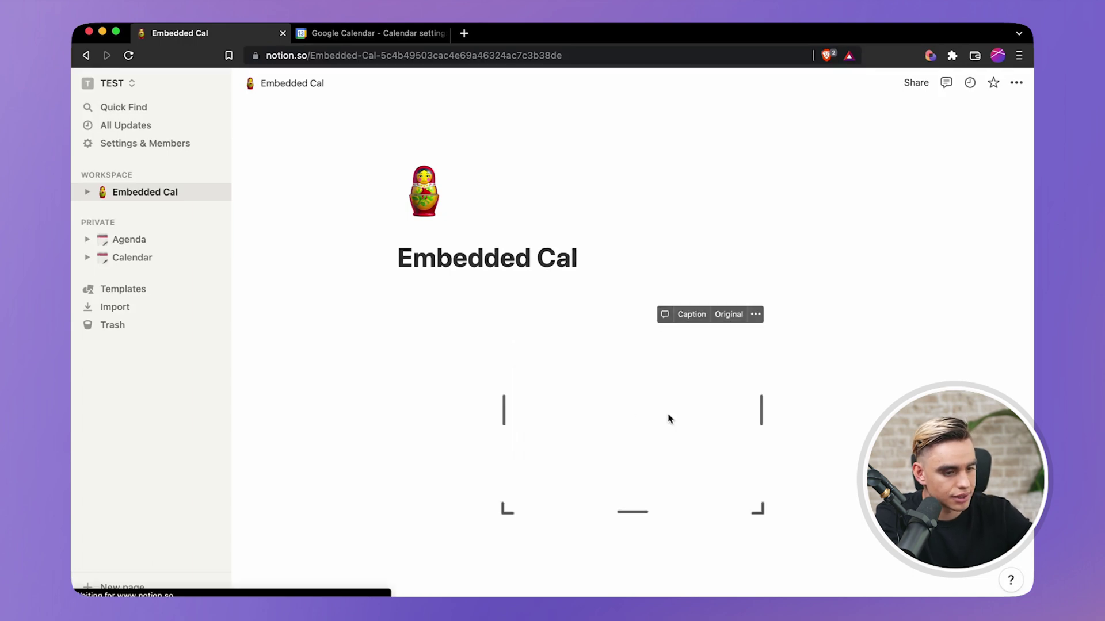
- Widen the embedded calendar block, check its agenda view and switch it back to the month view
drag(761, 419, 916, 419)
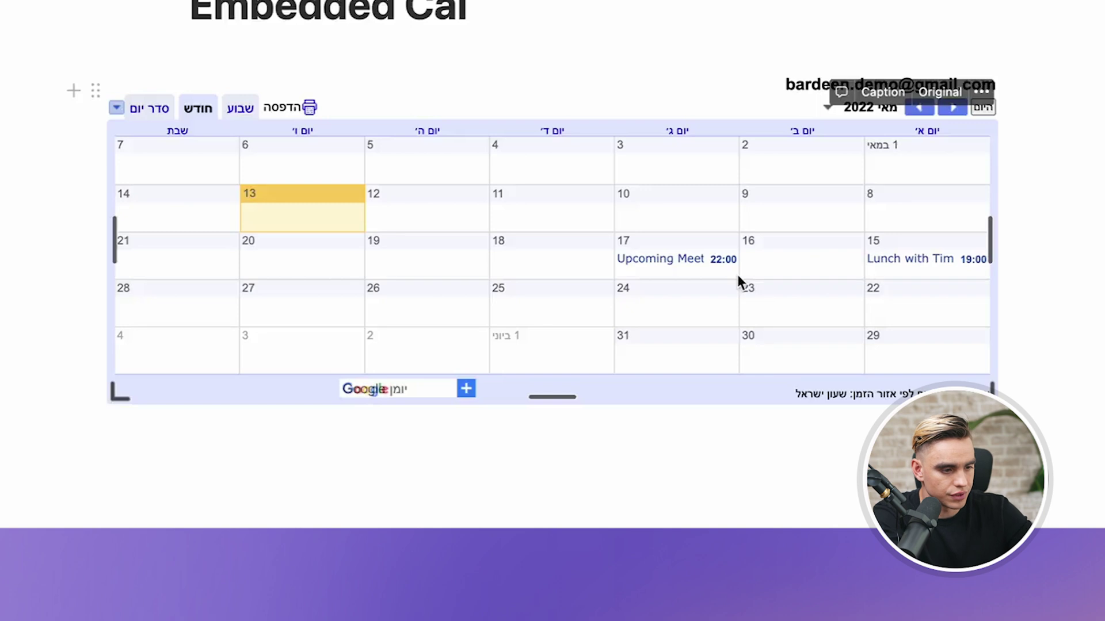
scroll(740, 282, down, 2)
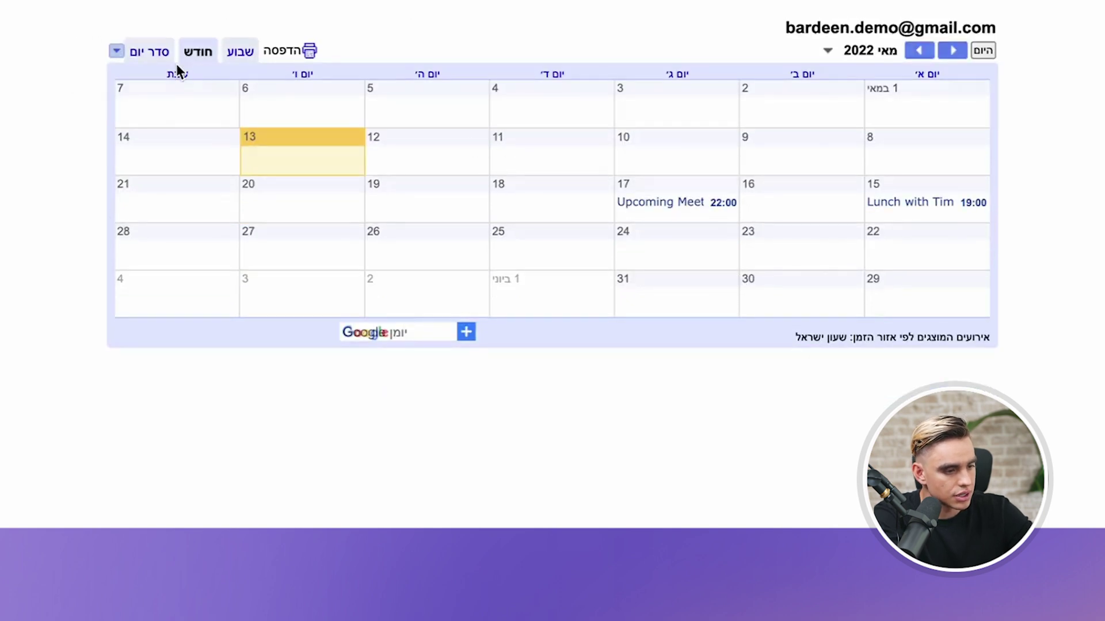
click(150, 57)
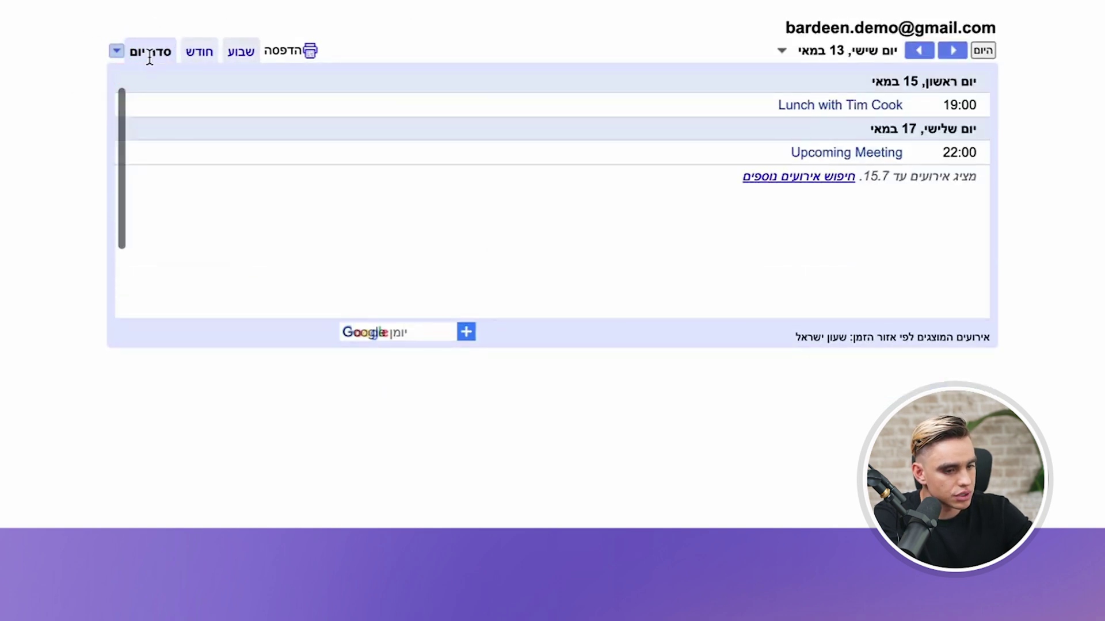
click(195, 52)
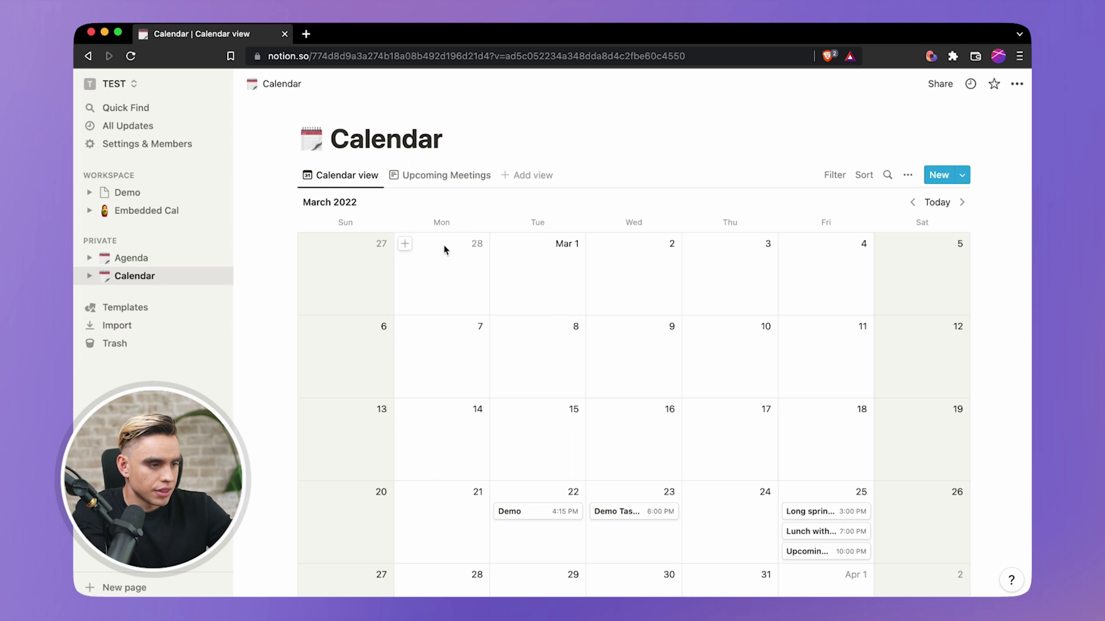
- Create a new Bardeen playbook and add the Notion trigger "When Notion Page Is Created In Database"
click(930, 58)
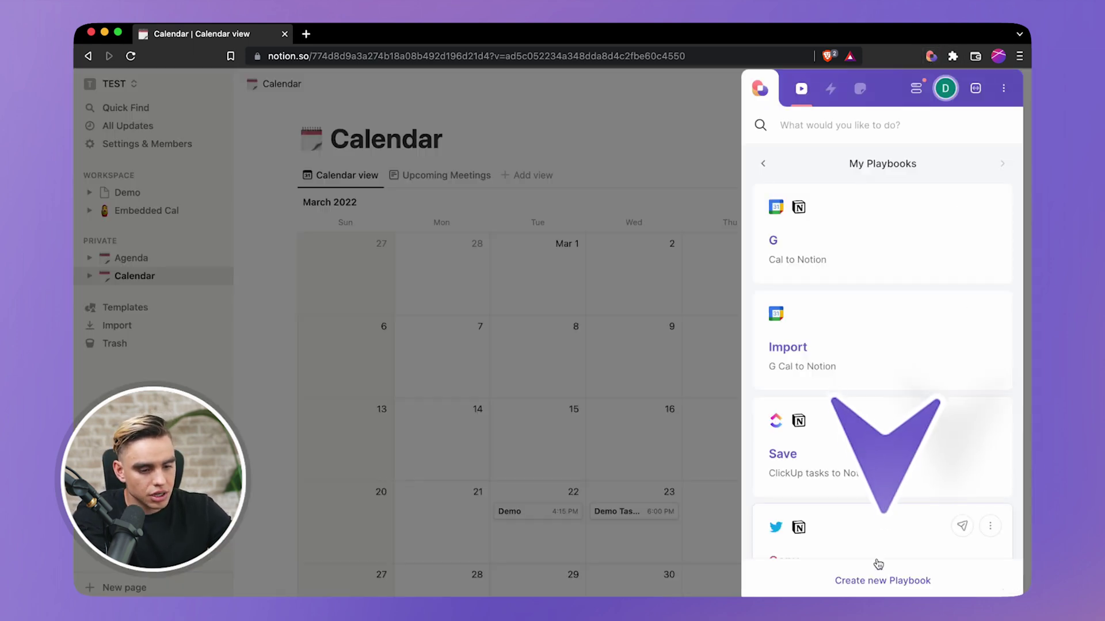
click(882, 581)
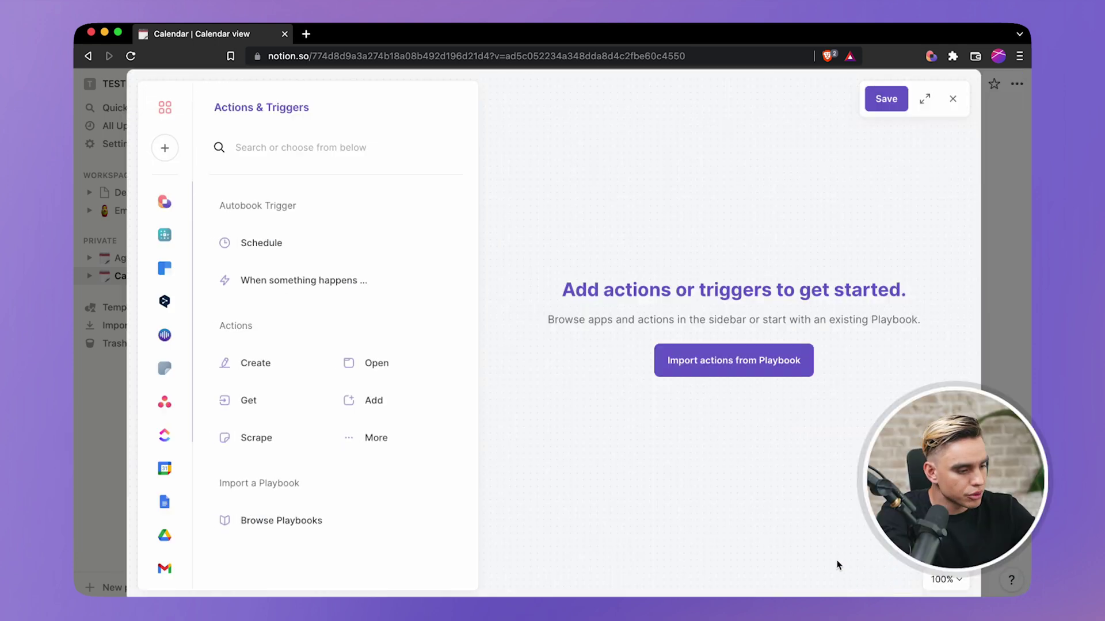
scroll(172, 440, down, 5)
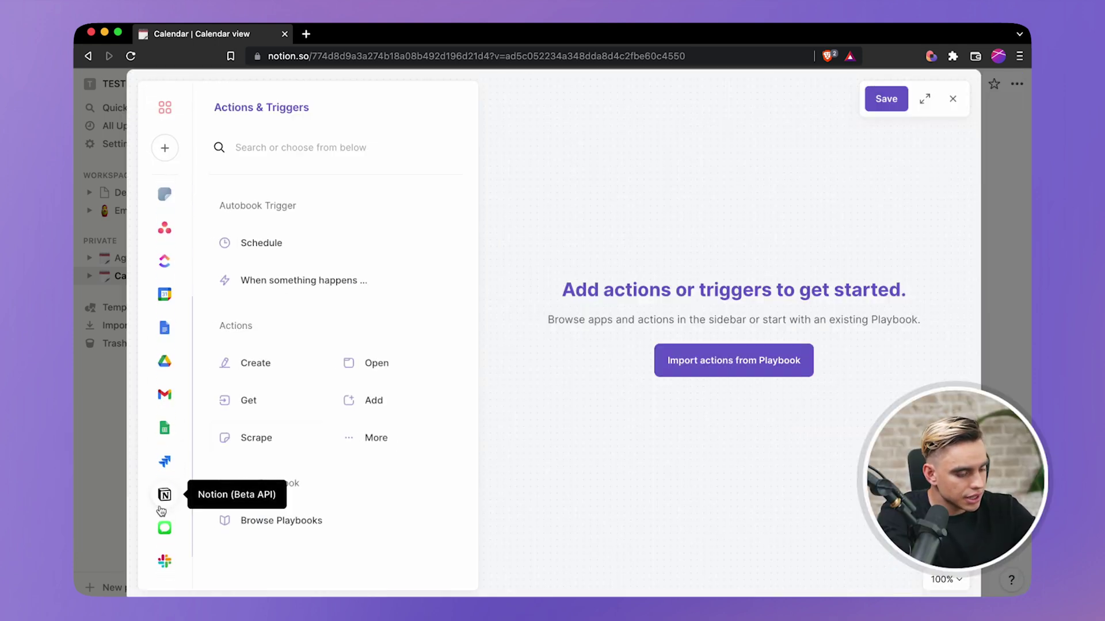
click(163, 502)
scroll(353, 504, down, 5)
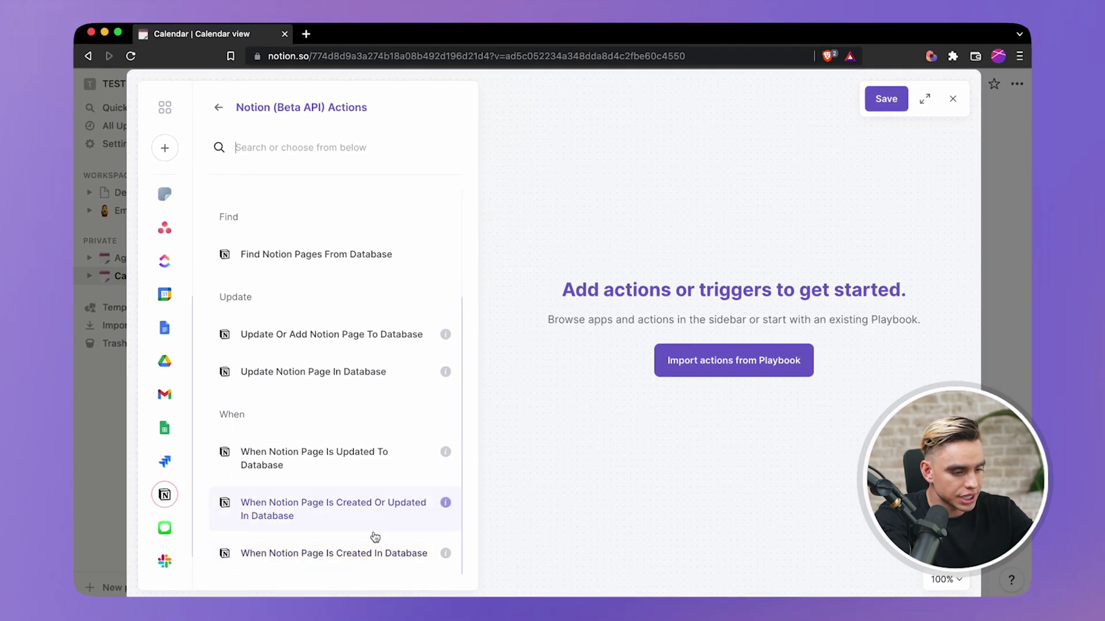
click(385, 553)
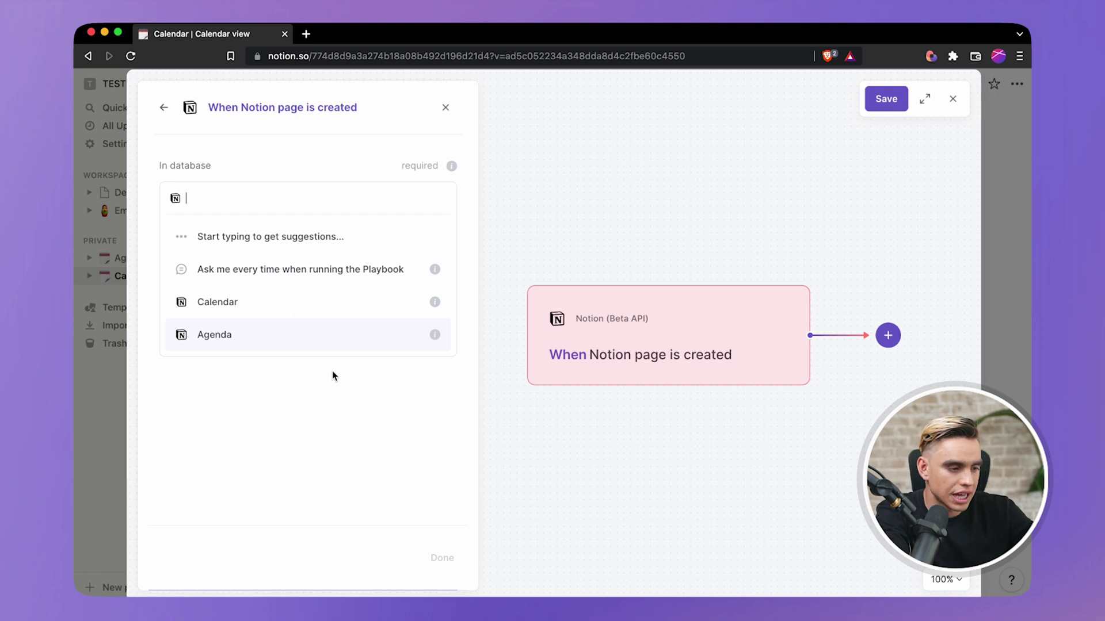
- Set the trigger's database to Calendar, leave the name matching empty and finish its setup
click(333, 320)
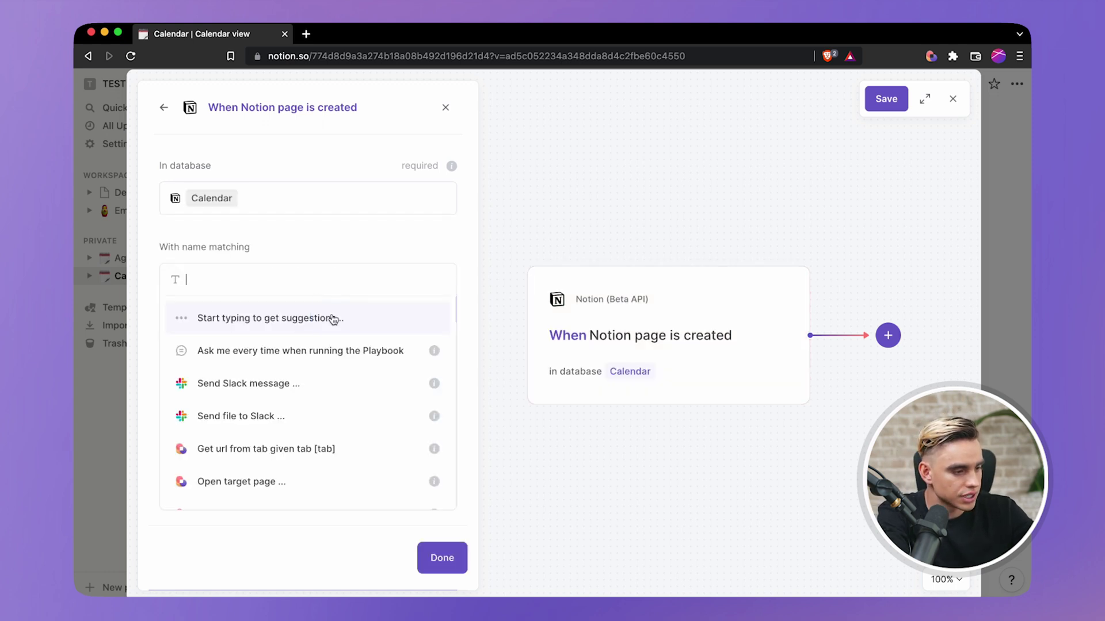
click(337, 247)
click(449, 557)
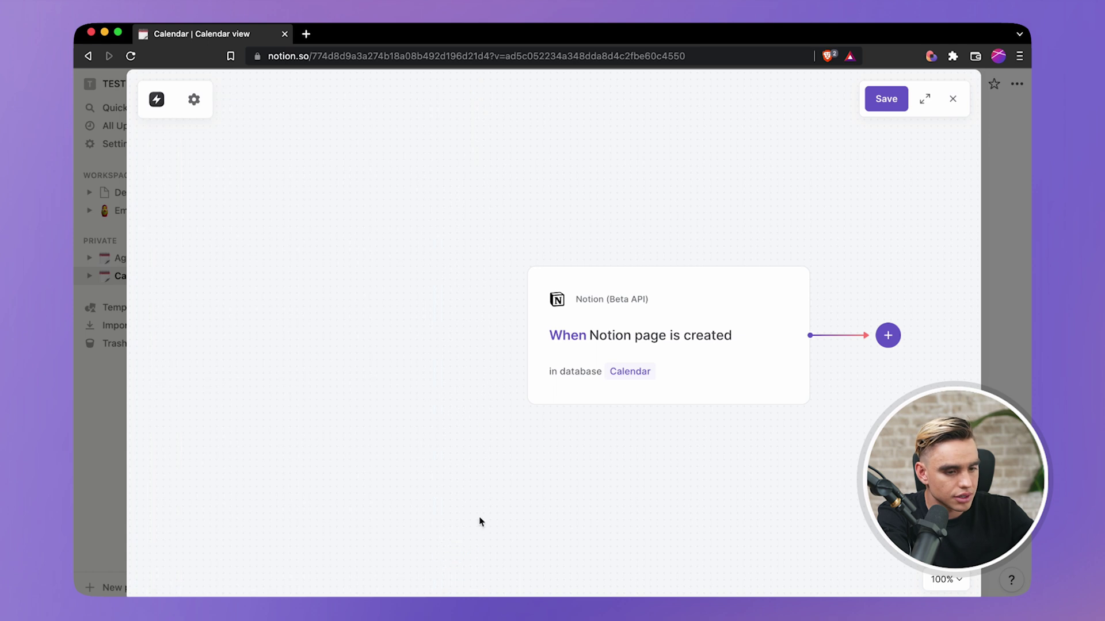
- Add a Google Mail Send Email action after the Notion page trigger in the playbook
click(795, 335)
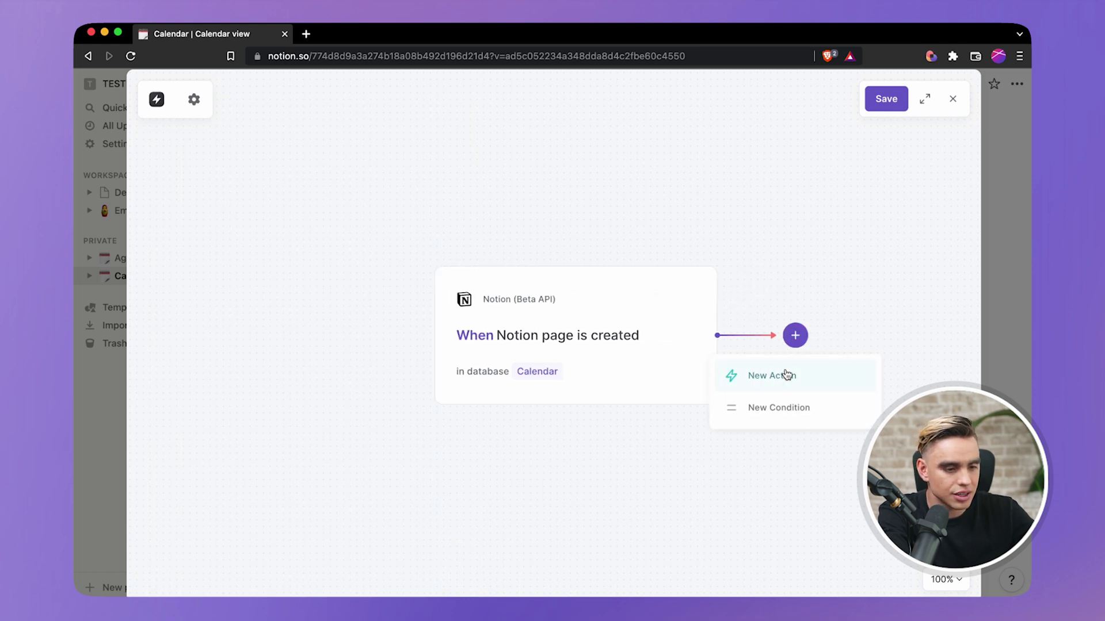
click(785, 375)
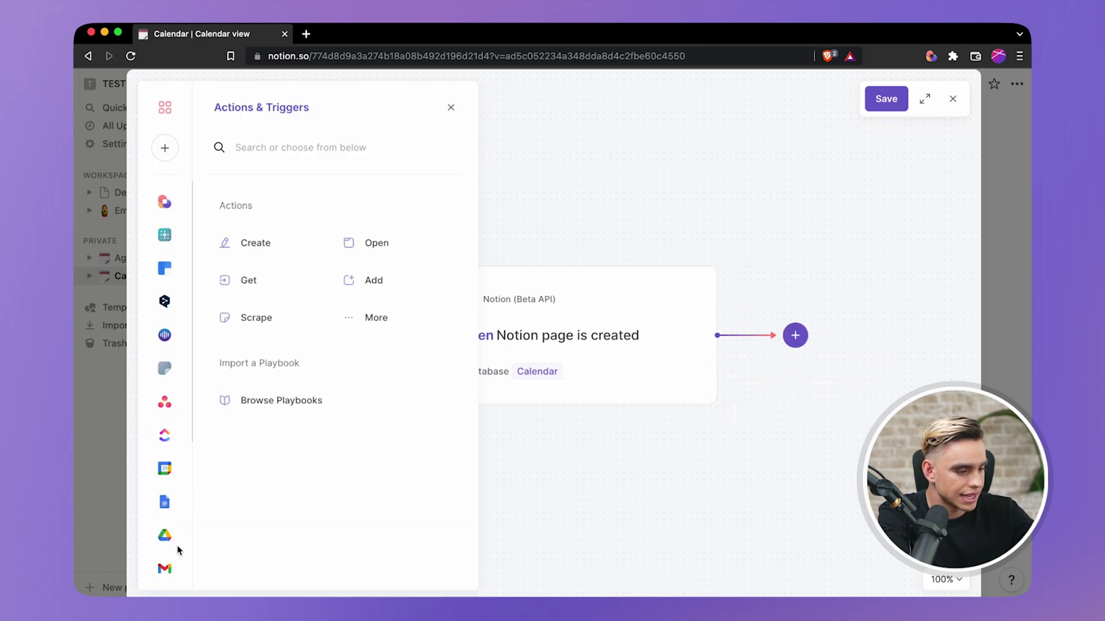
click(167, 570)
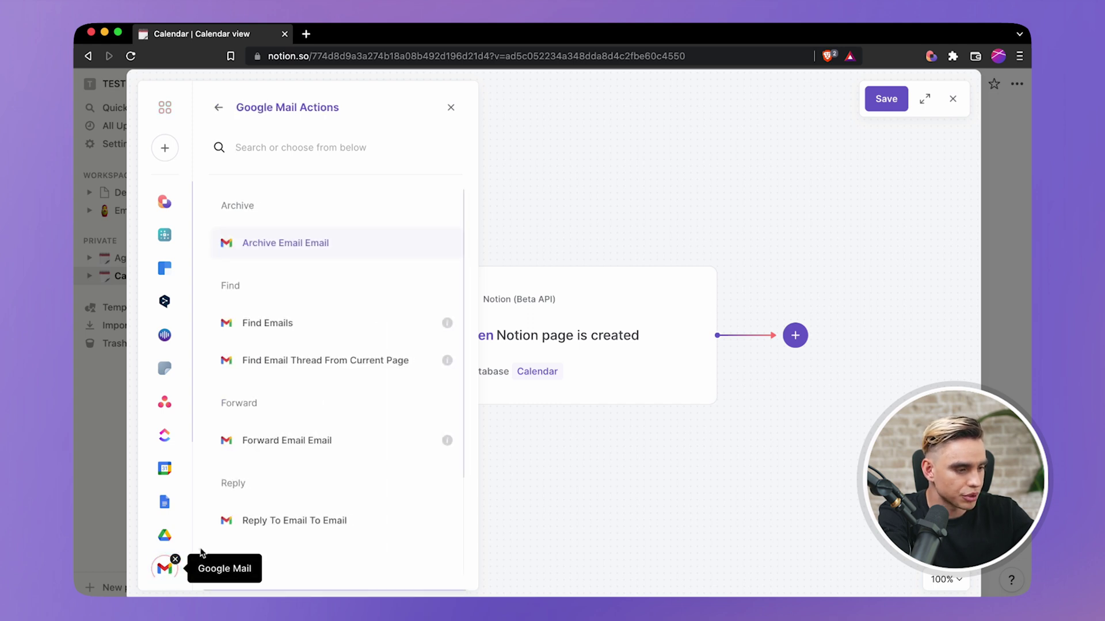
scroll(266, 534, down, 3)
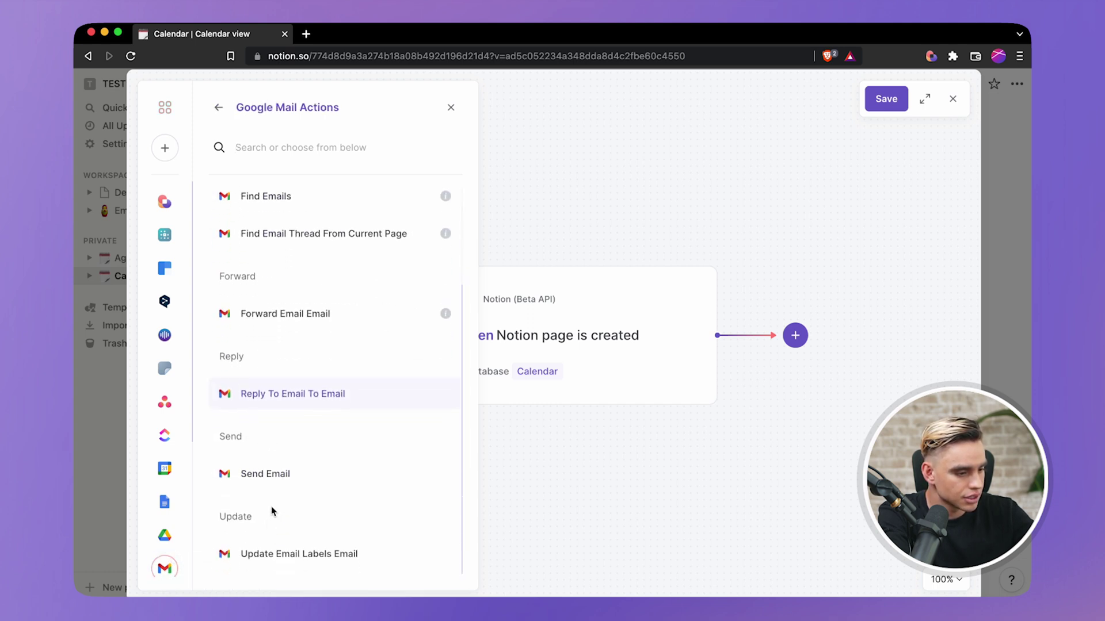
click(271, 484)
- Set the email's subject to "New Event is created" and choose the Bardeen demo account's address as the recipient
click(271, 209)
click(267, 197)
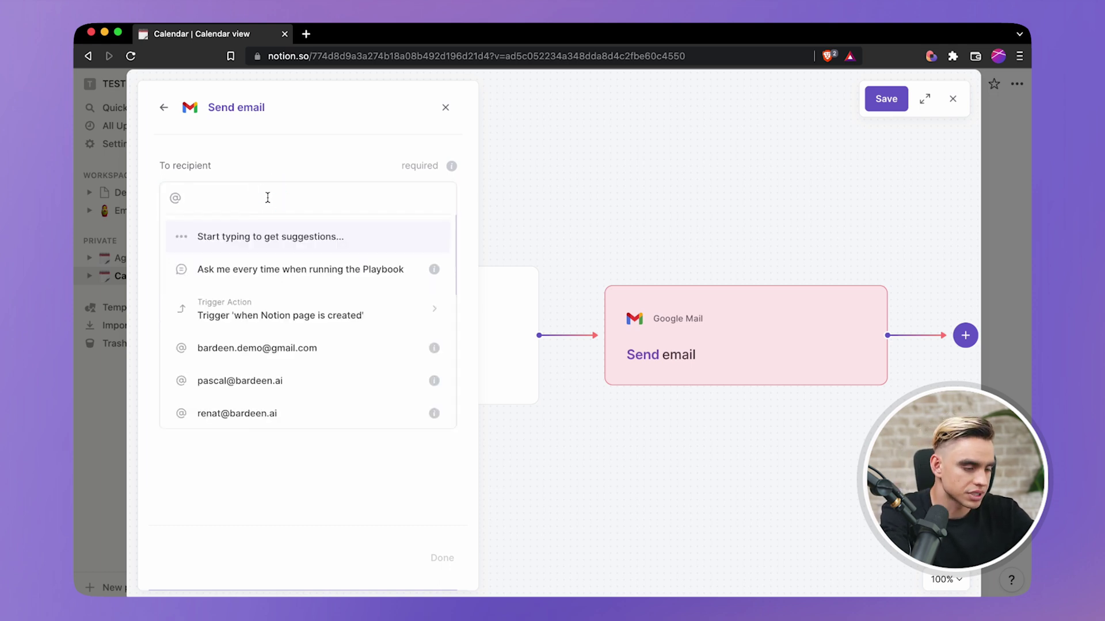
click(397, 485)
click(306, 313)
click(307, 316)
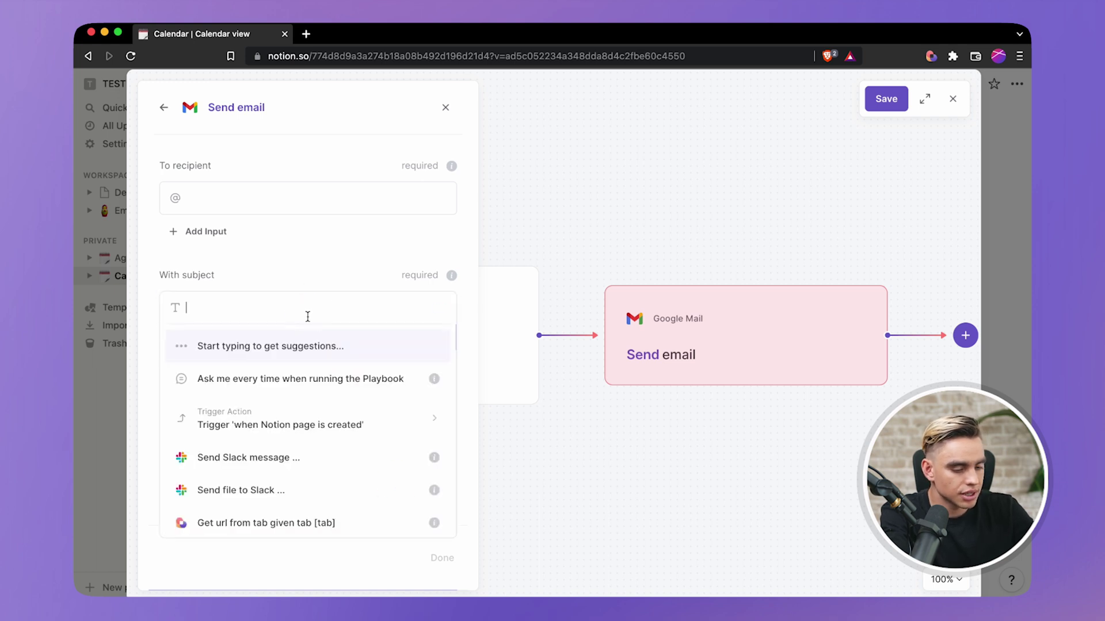
text(New Event is)
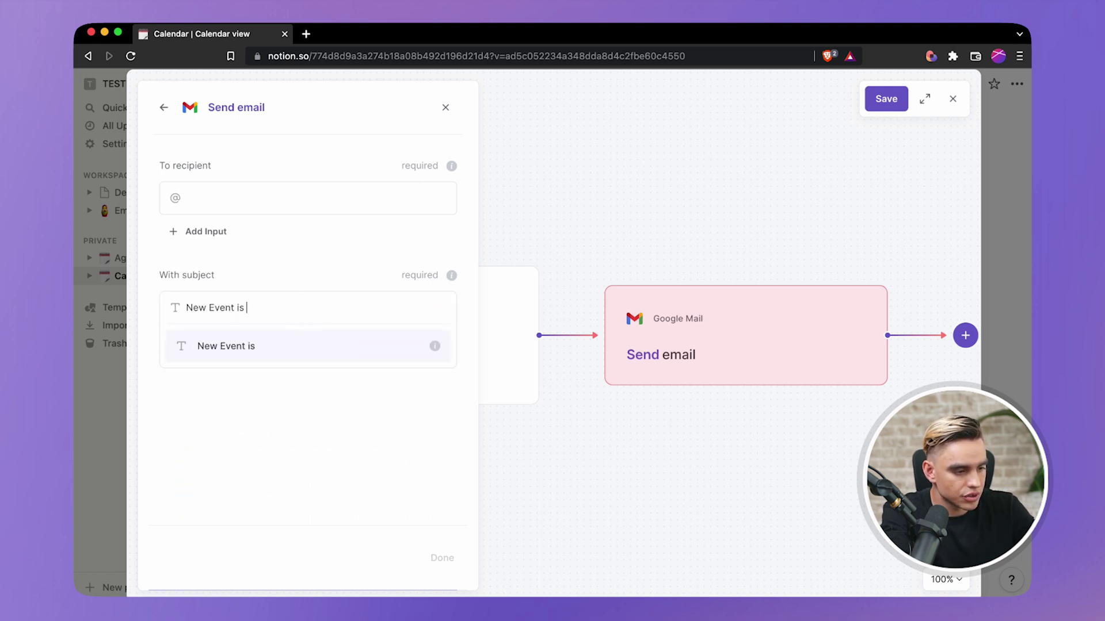
text( created)
key(Return)
click(371, 474)
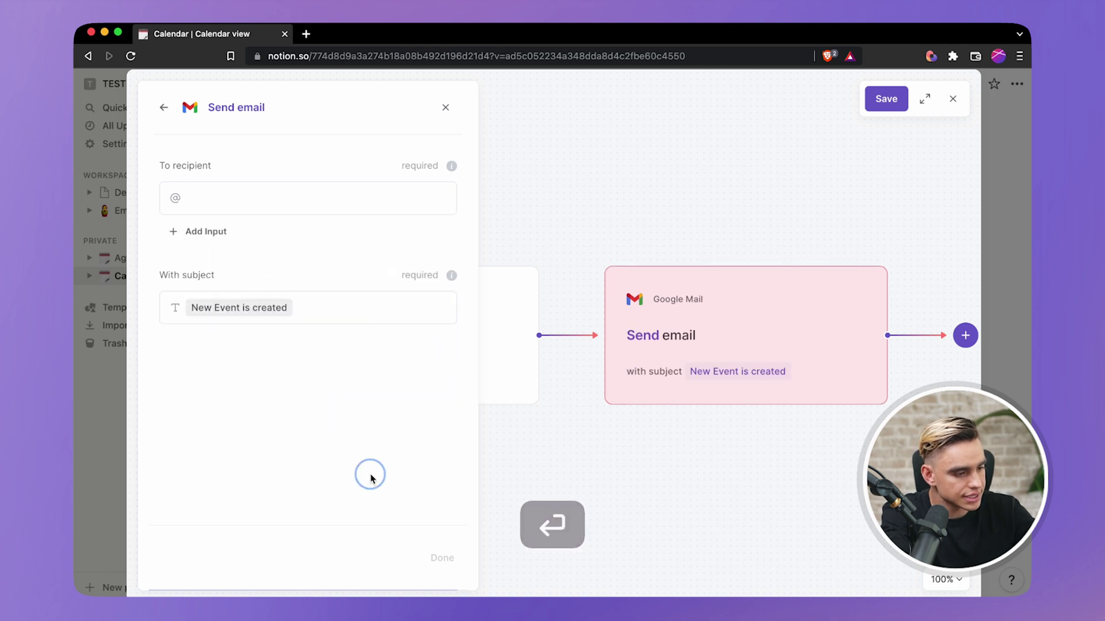
click(306, 205)
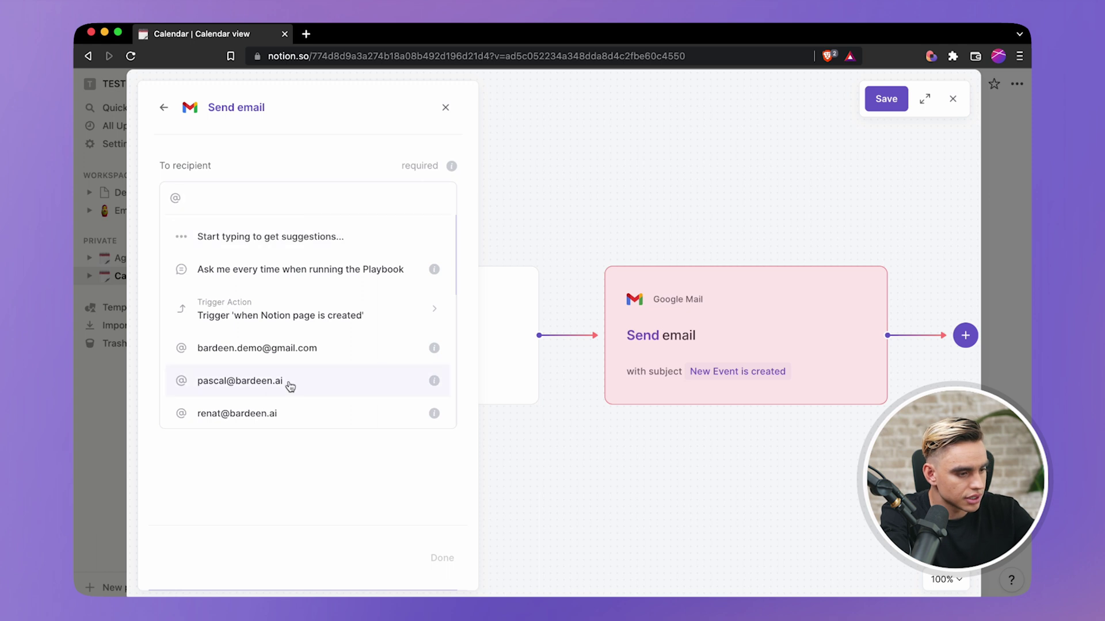
click(283, 351)
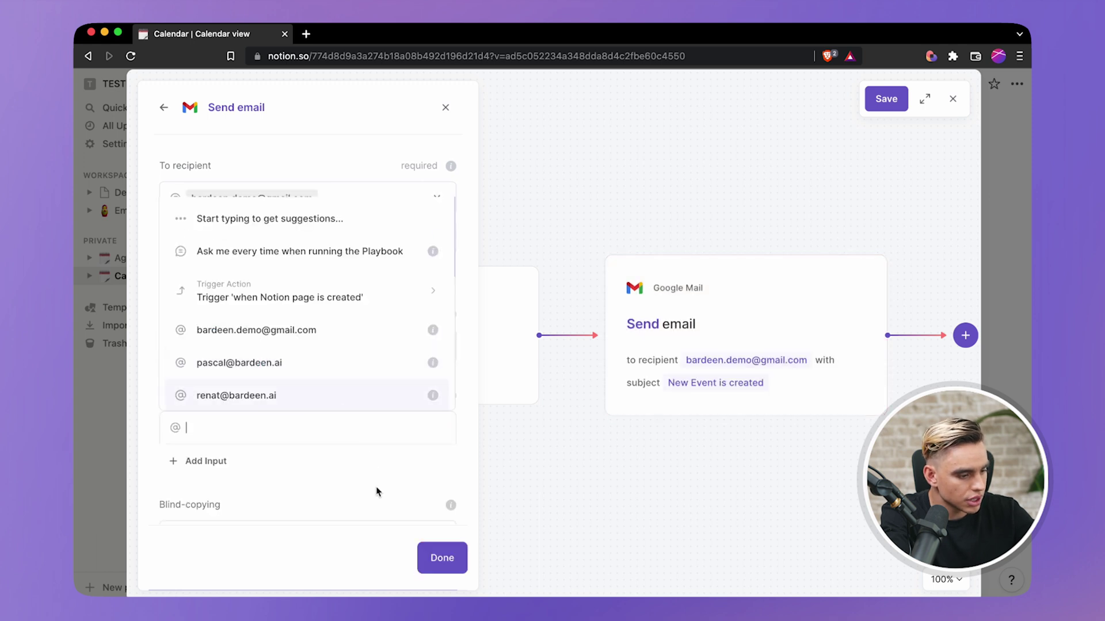
- Fill the email body with the URL of the trigger's Notion Page and finish the Send Email action's setup
scroll(377, 492, down, 5)
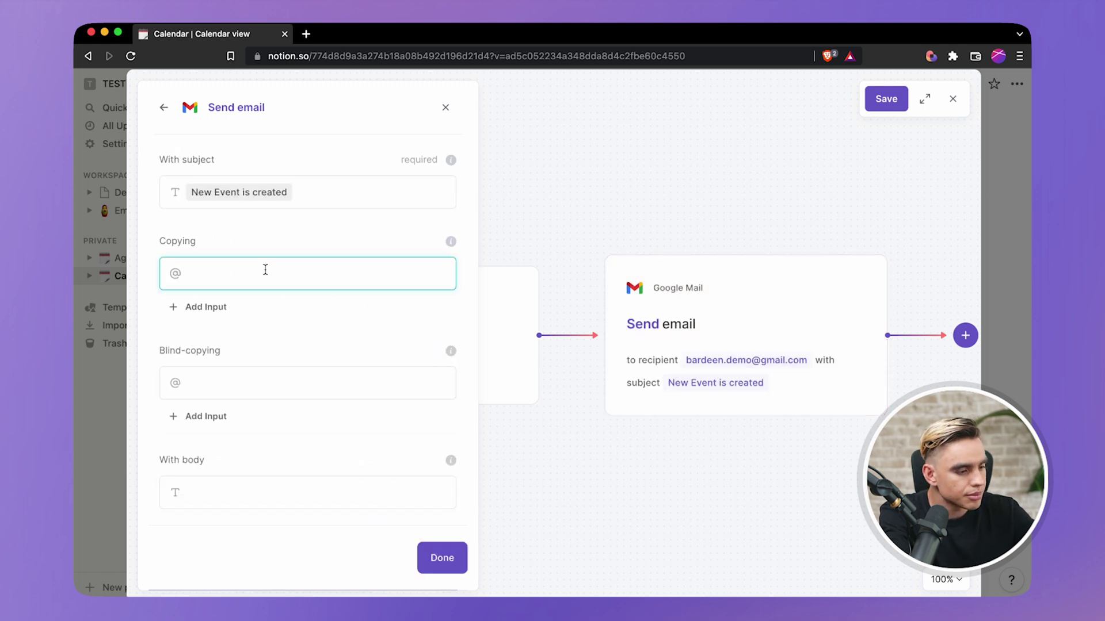
click(319, 495)
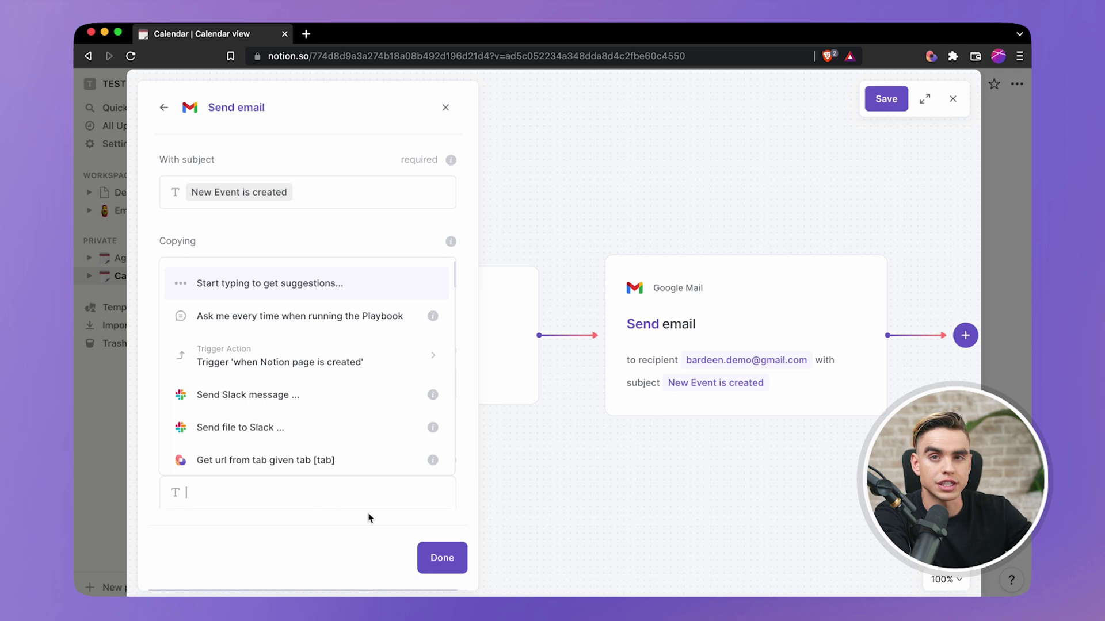
click(386, 368)
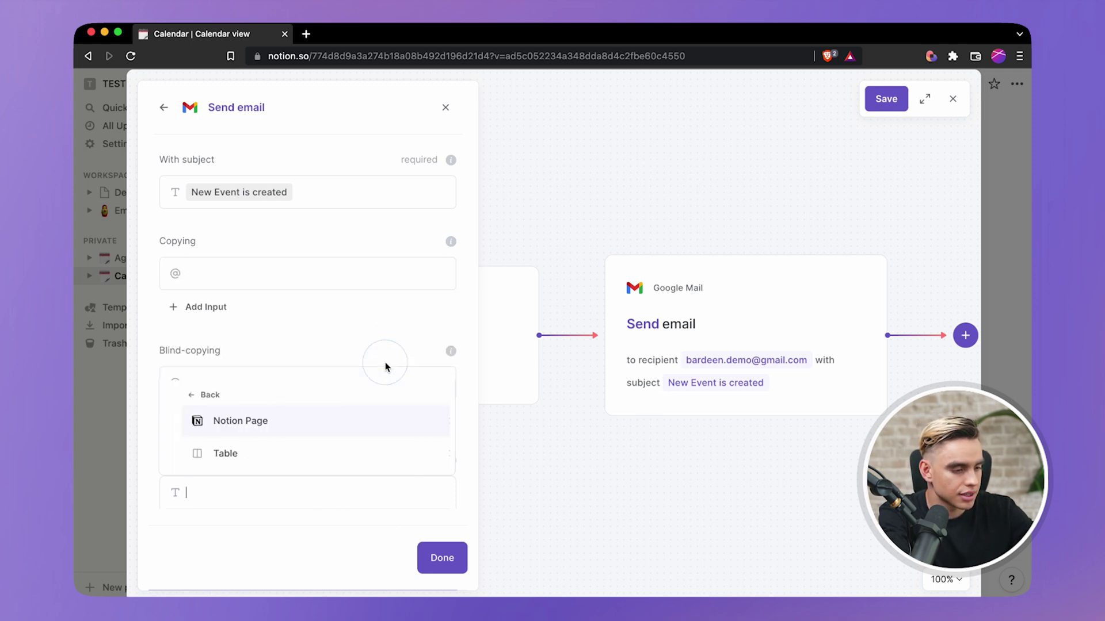
click(363, 433)
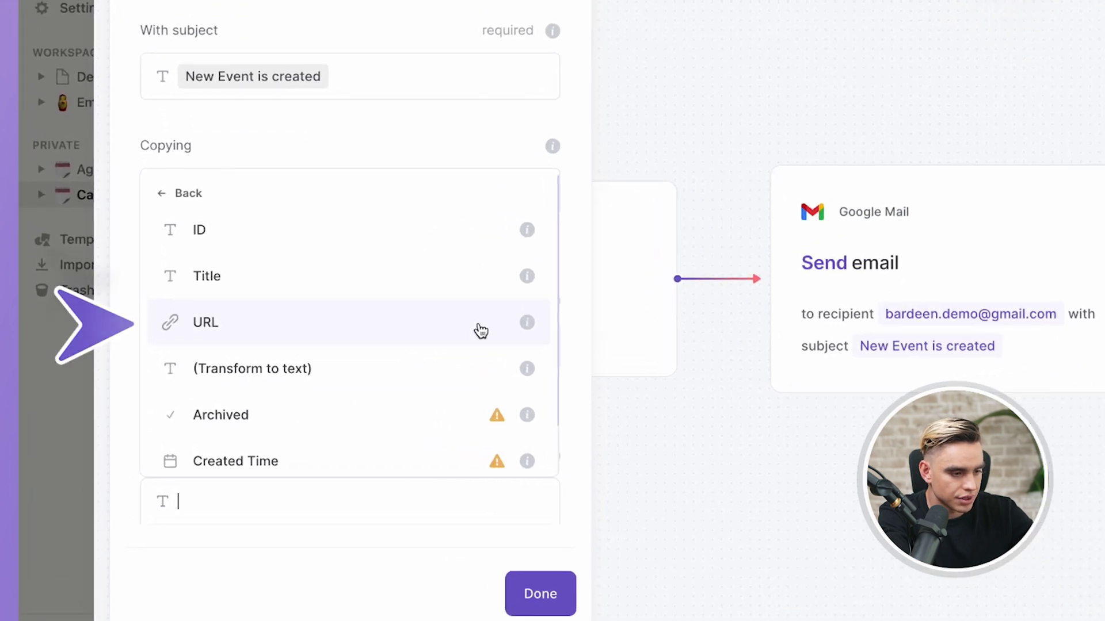
click(481, 330)
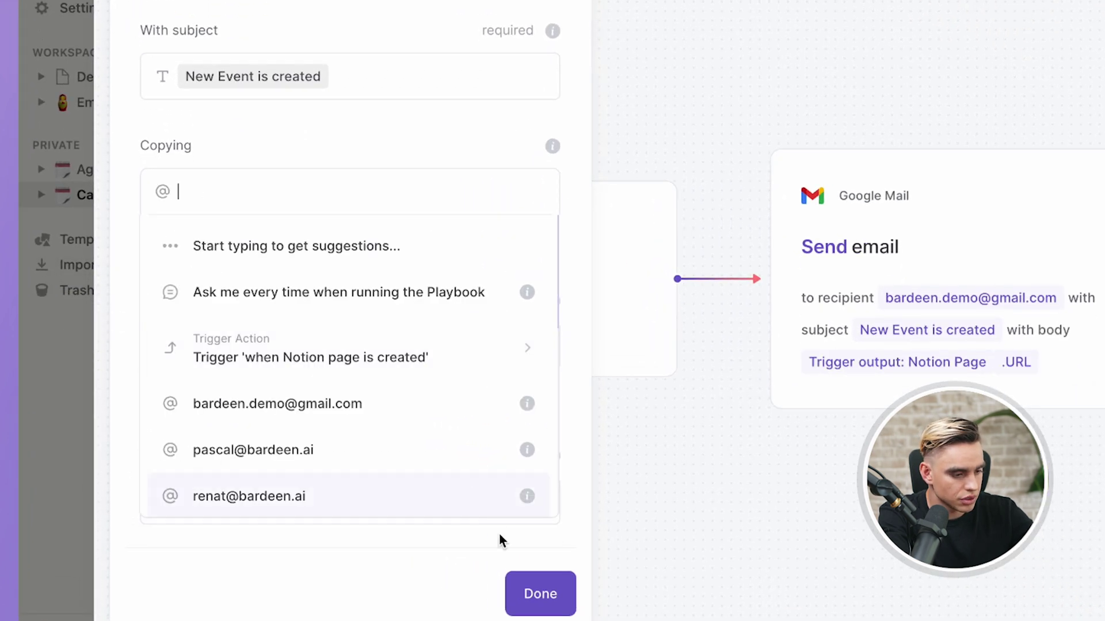
click(499, 533)
click(540, 594)
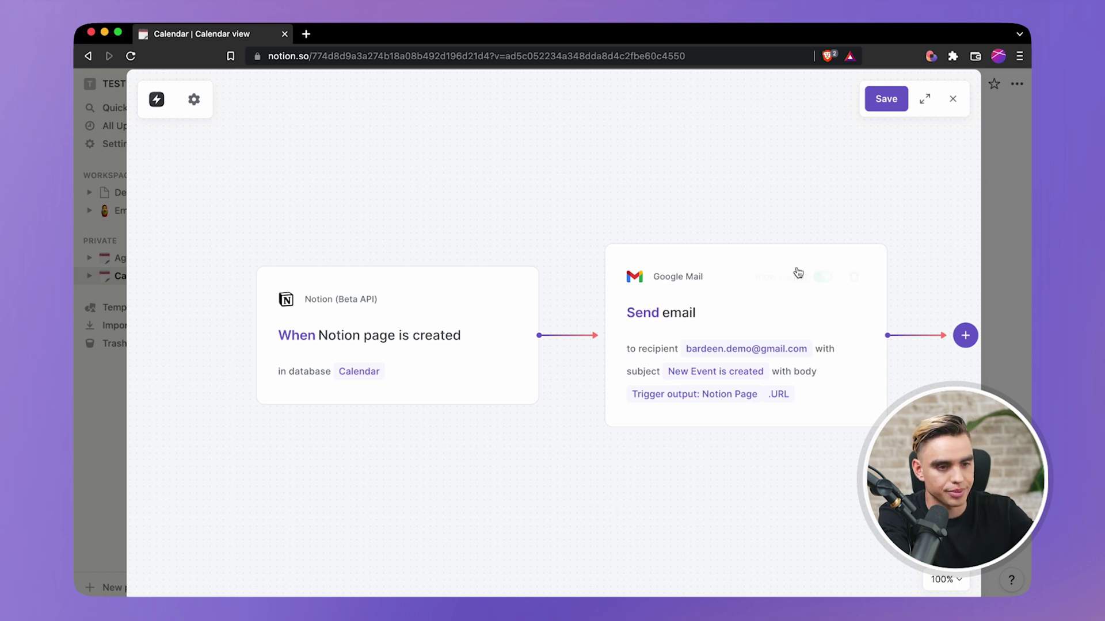
- Save the playbook under the name "Send email when Notion page is created"
click(886, 98)
click(605, 209)
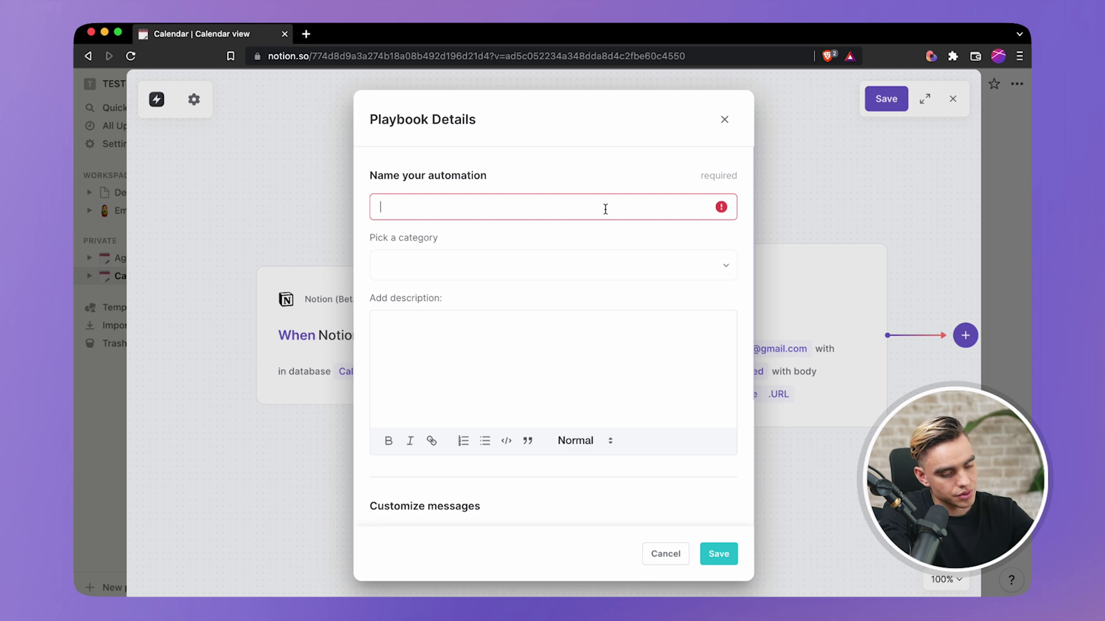
text(Send Noti)
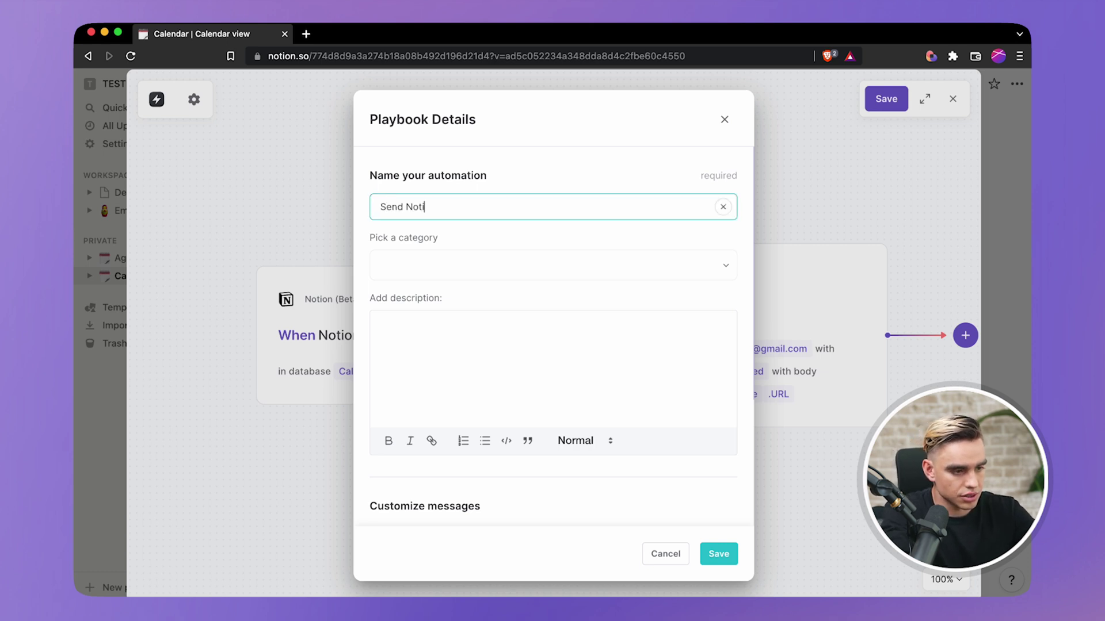
key(alt+shift+Left)
text(email when Notion page is created)
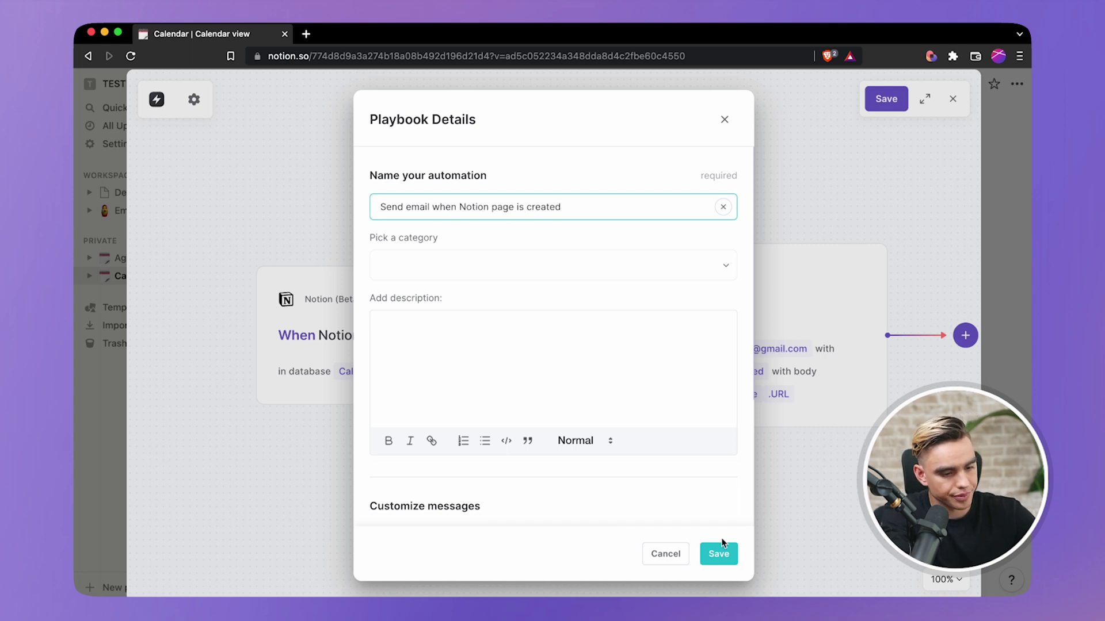
click(722, 543)
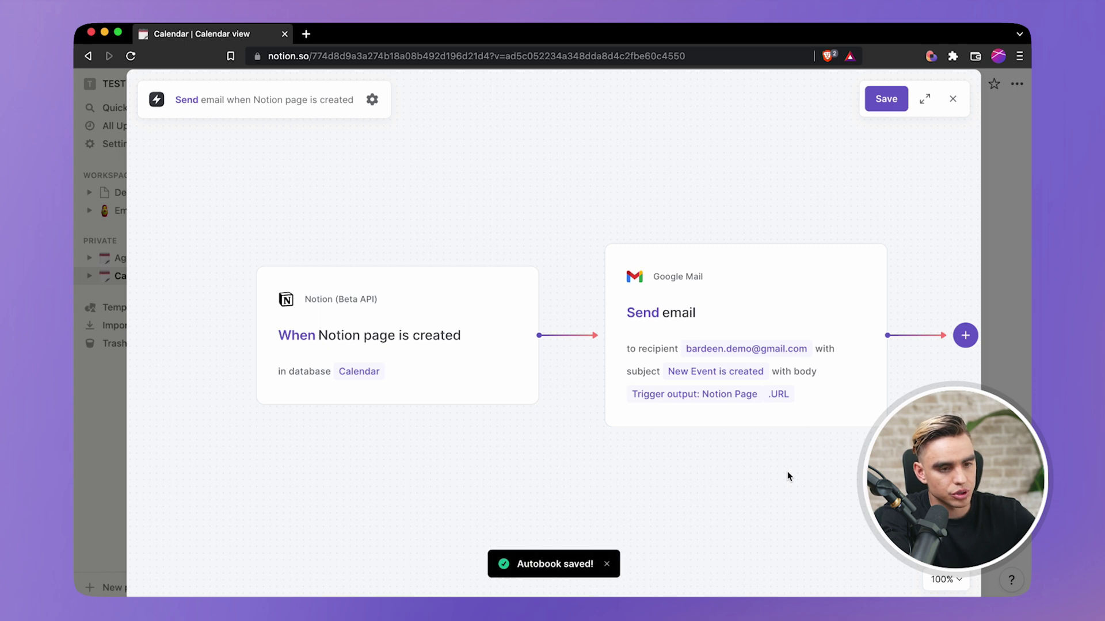
- Close the playbook builder, switch on the new email Autobook and return to the Notion calendar
click(952, 109)
click(779, 243)
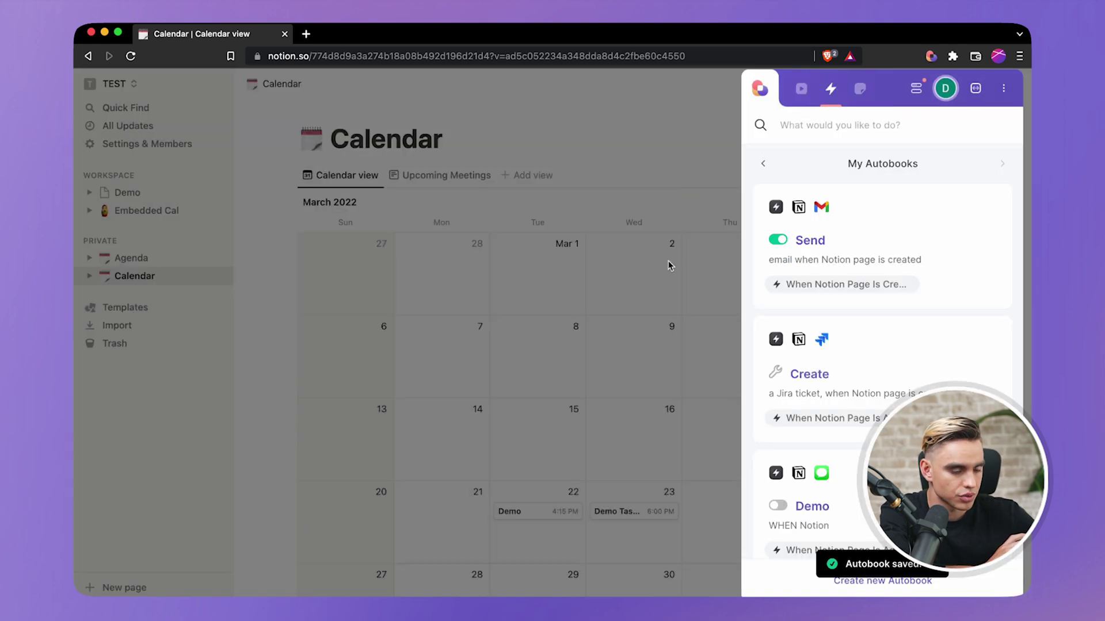
click(668, 261)
- Add an item titled "Demo for a video" on March 30, 2022 in the Notion calendar and close its page
scroll(667, 436, down, 3)
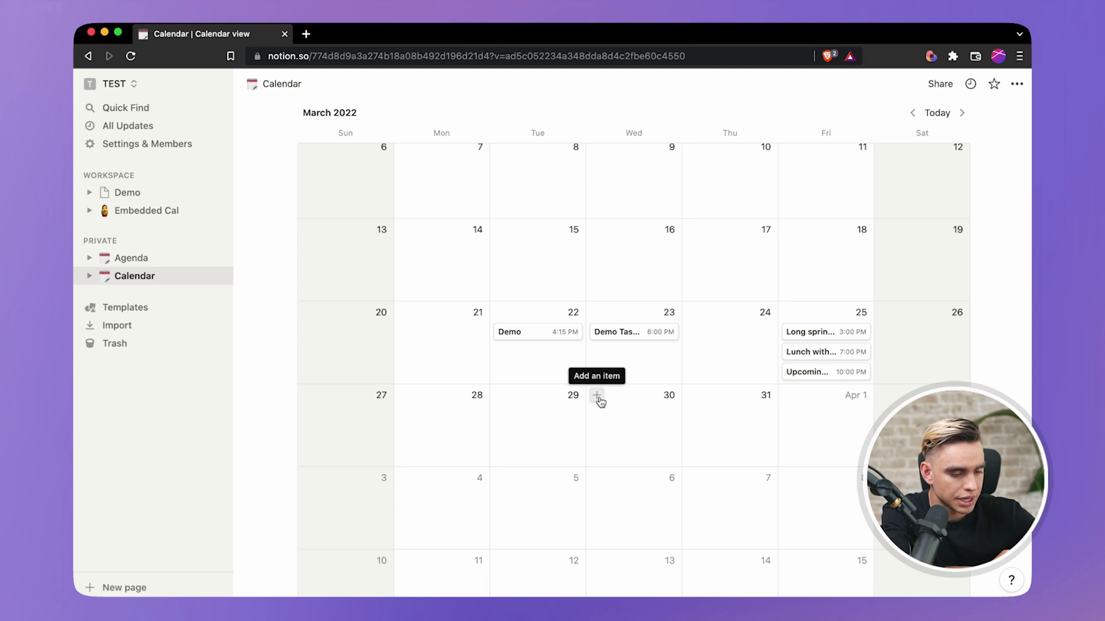
click(598, 397)
text(De)
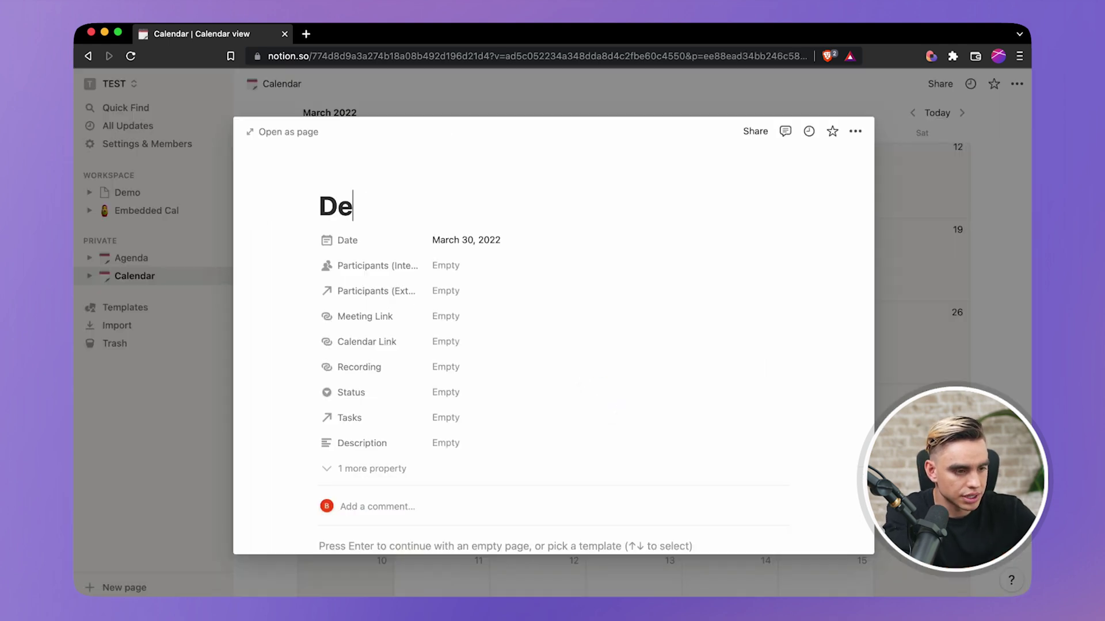
text(mo for a )
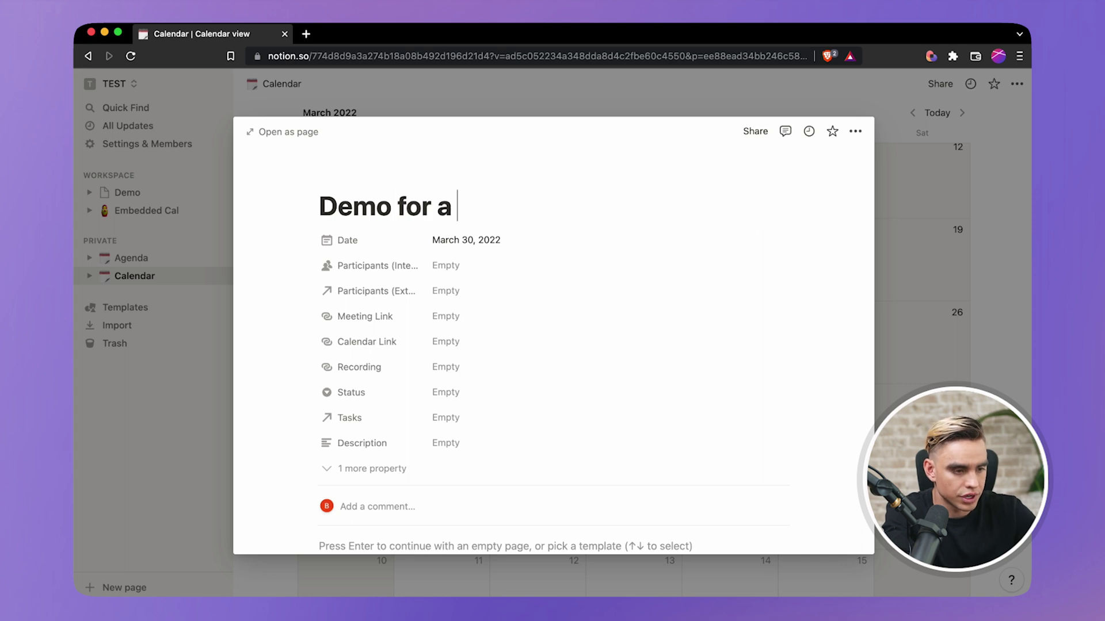
text(video)
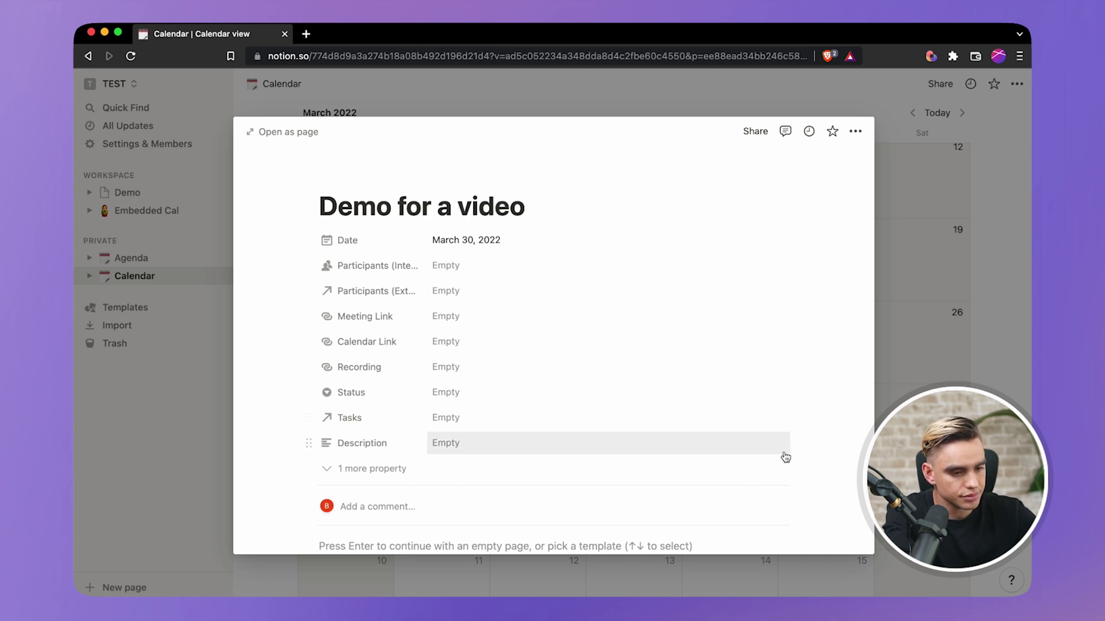
key(Escape)
- Go to gmail.com in a new browser tab and read the "New Event is created" email
key(super+t)
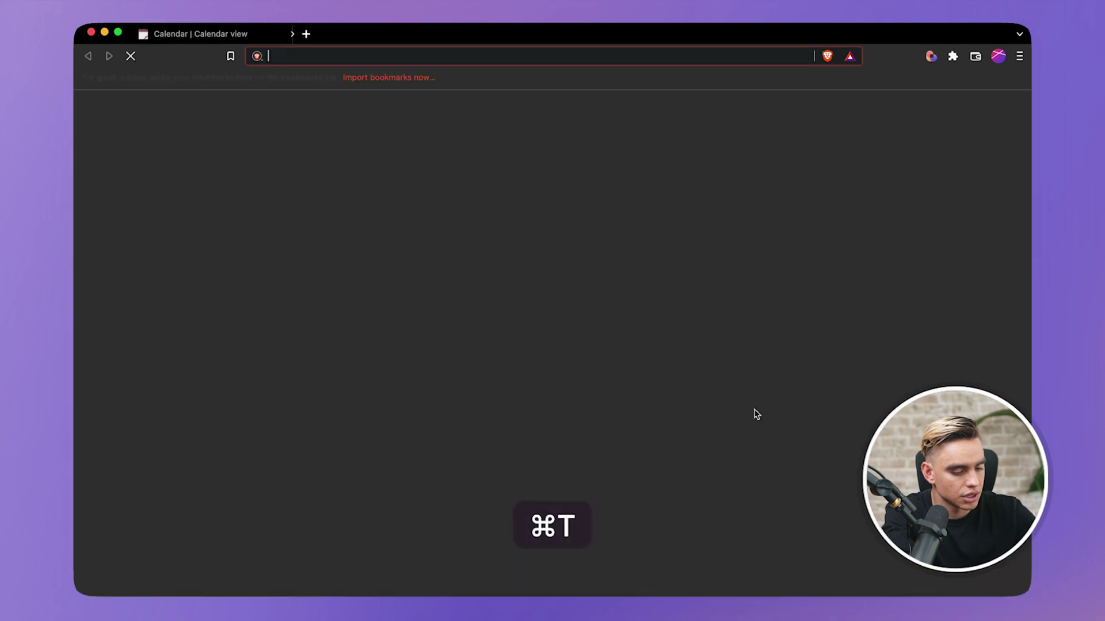
text(gmail.com)
key(Return)
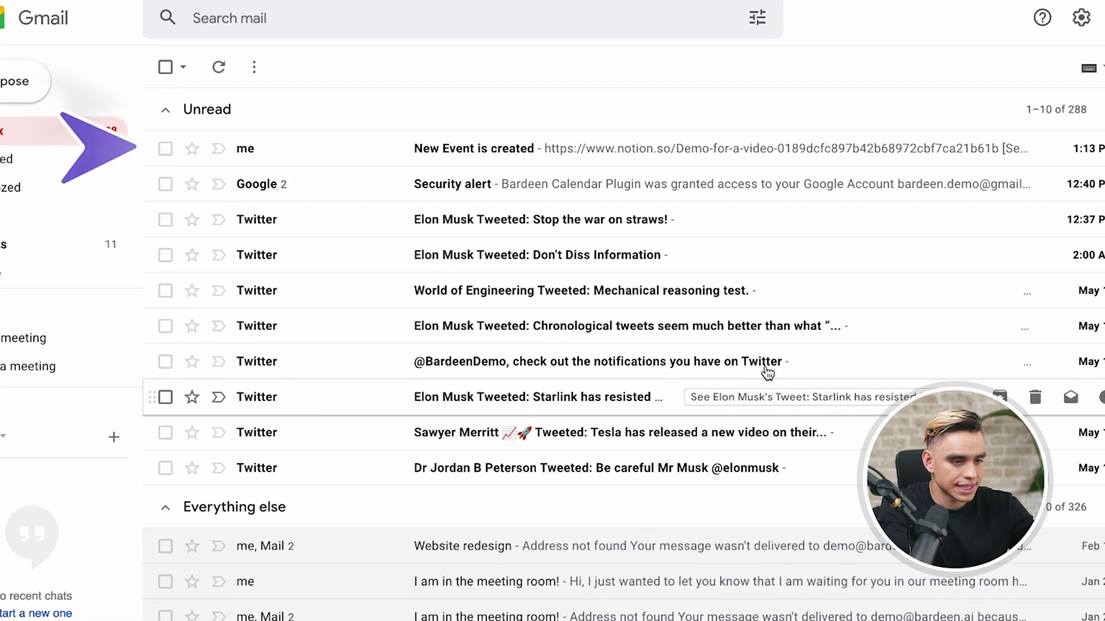
click(660, 153)
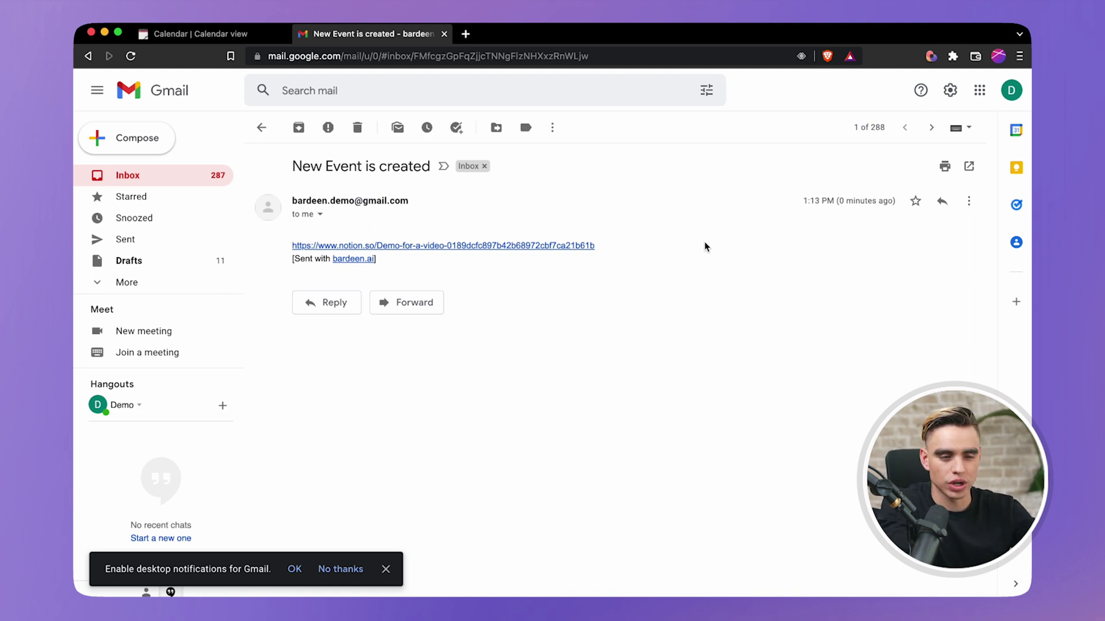
- Switch off the "Send email when Notion page is created" Autobook in Bardeen
click(928, 57)
click(786, 244)
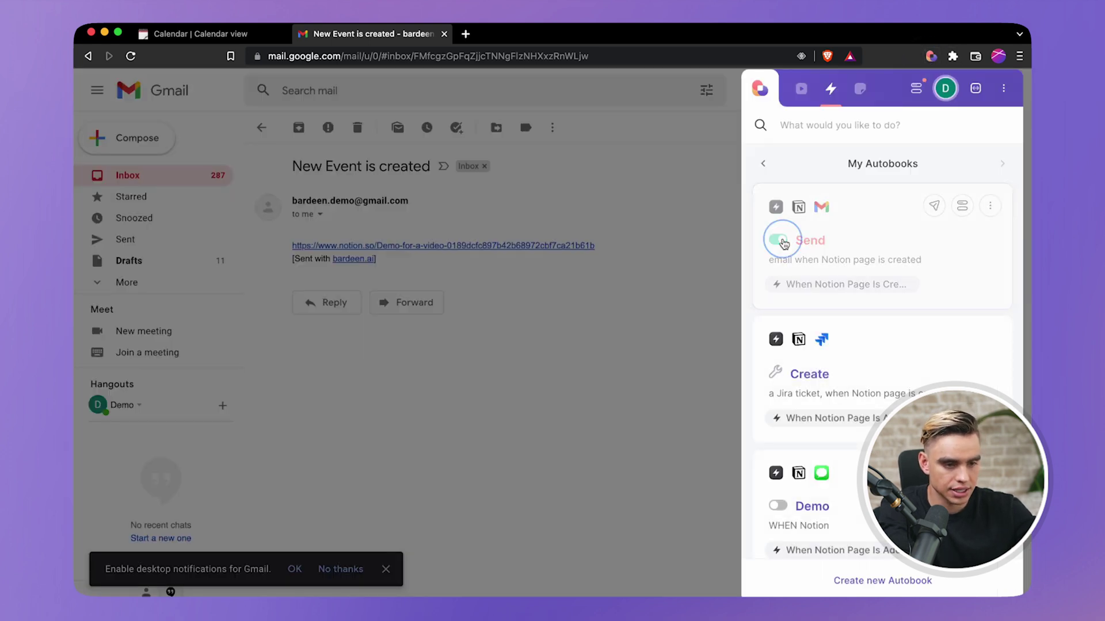